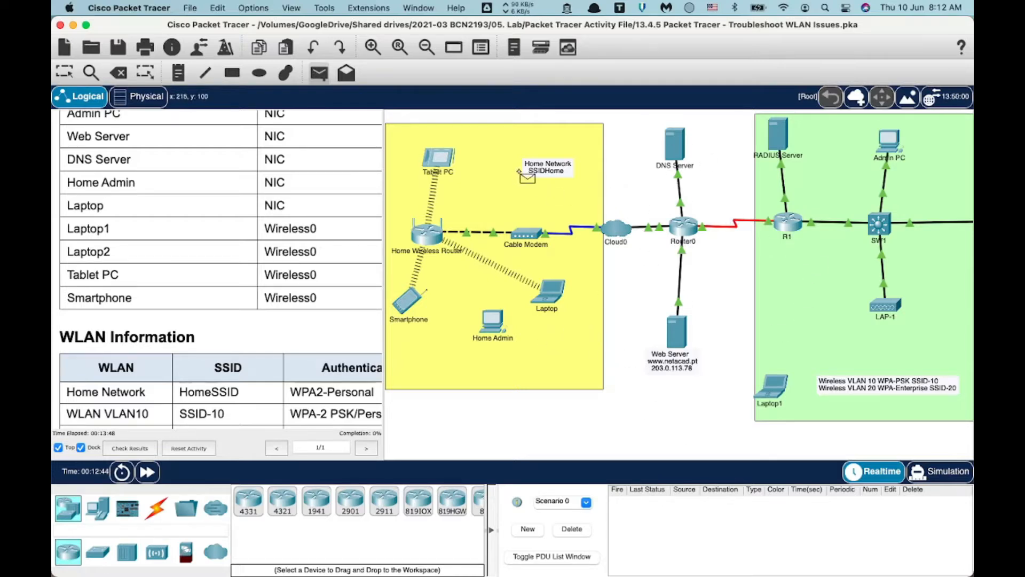
Review the activity instructions, then close the Laptop's IP Configuration panel.
scroll(822, 235, "right", 8)
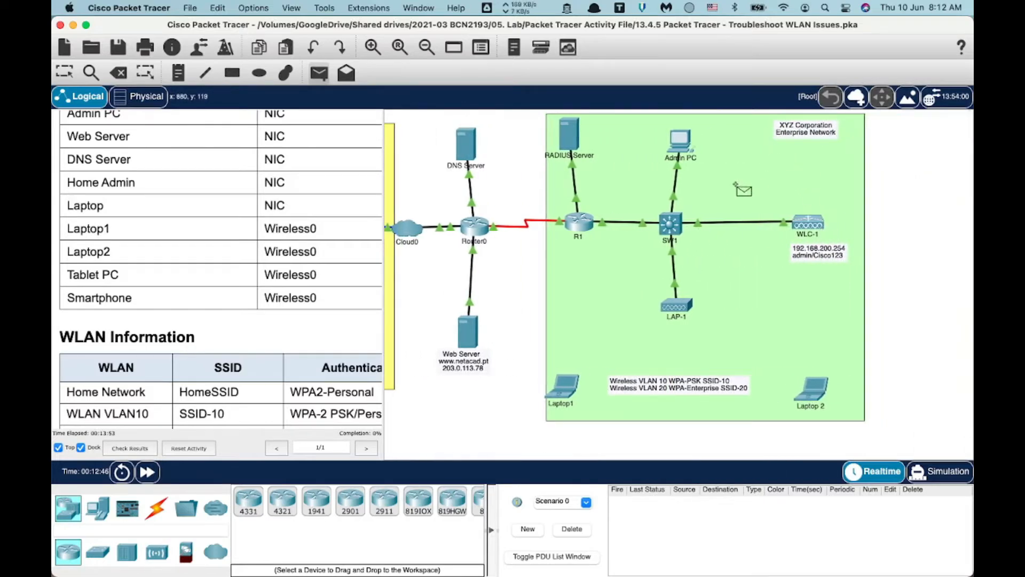
scroll(742, 189, "left", 8)
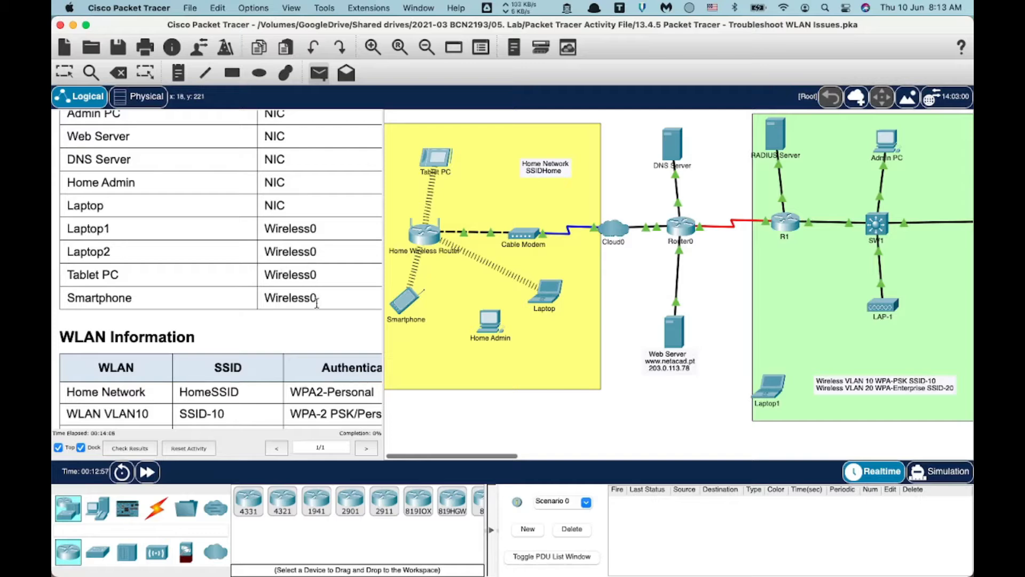
scroll(443, 301, "left", 1)
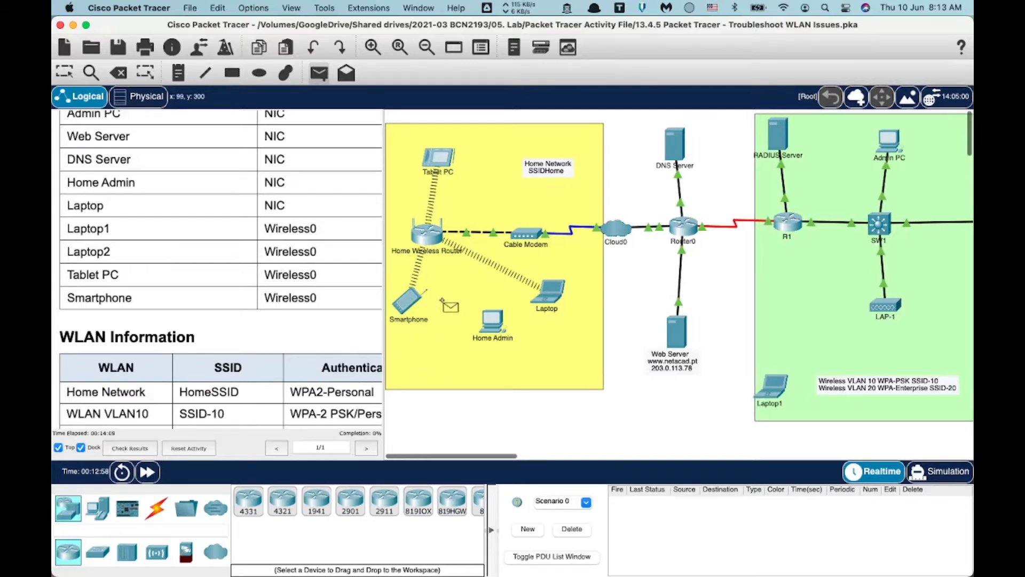
scroll(442, 299, "right", 1)
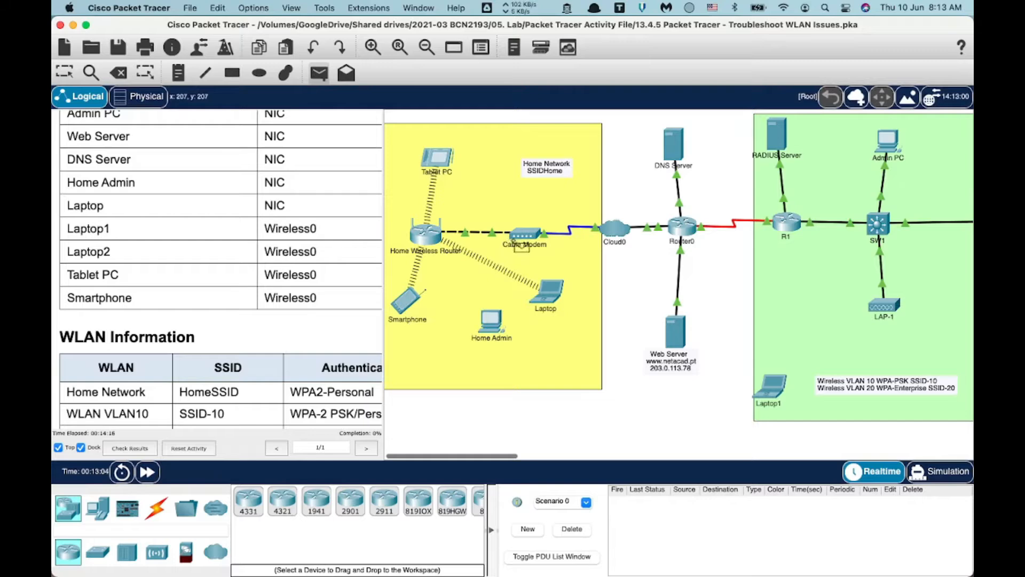
scroll(261, 346, "down", 5)
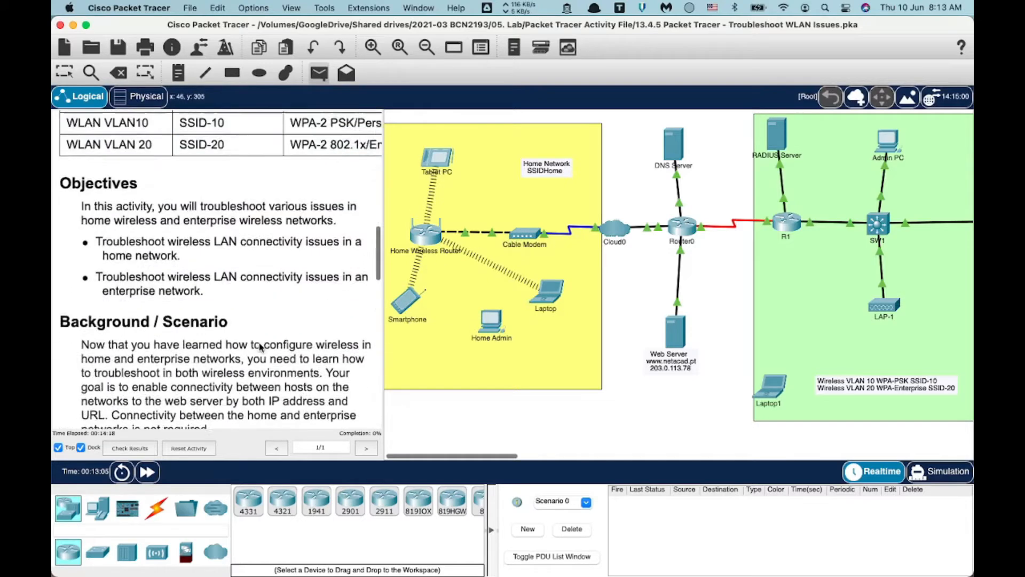
scroll(261, 346, "down", 10)
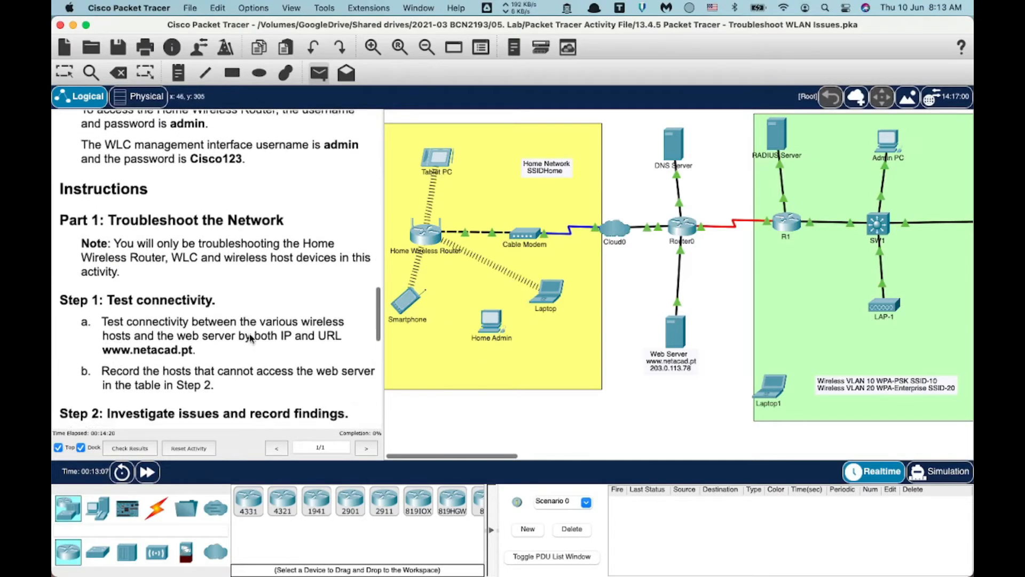
scroll(251, 338, "down", 8)
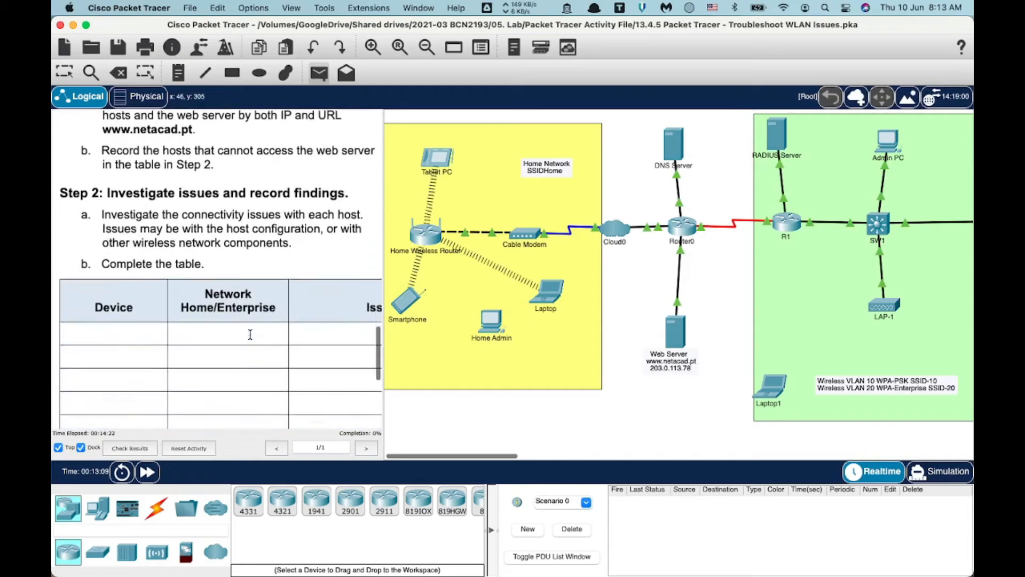
scroll(250, 334, "up", 8)
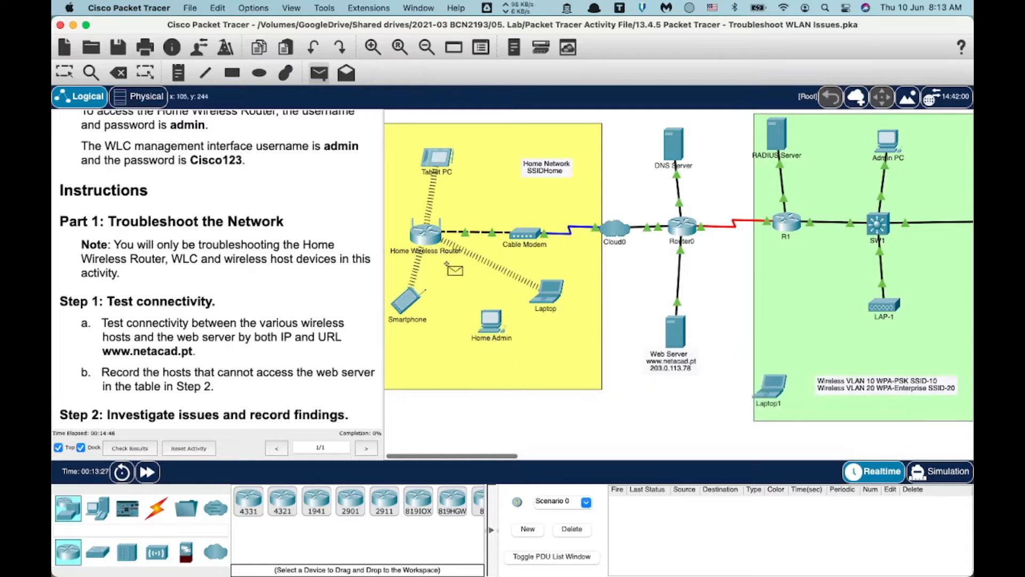
scroll(451, 267, "right", 10)
scroll(452, 267, "left", 5)
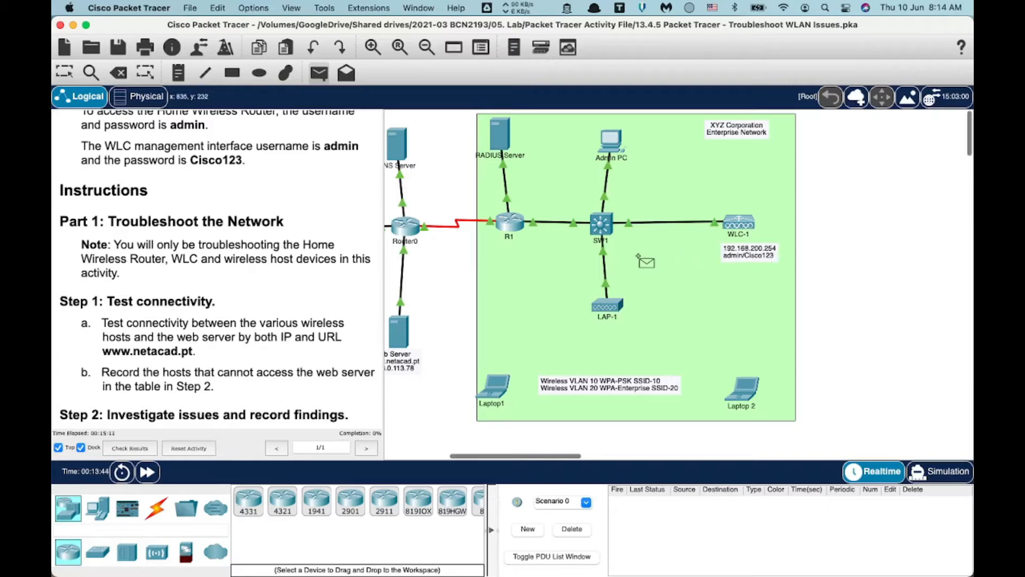
scroll(639, 254, "left", 1)
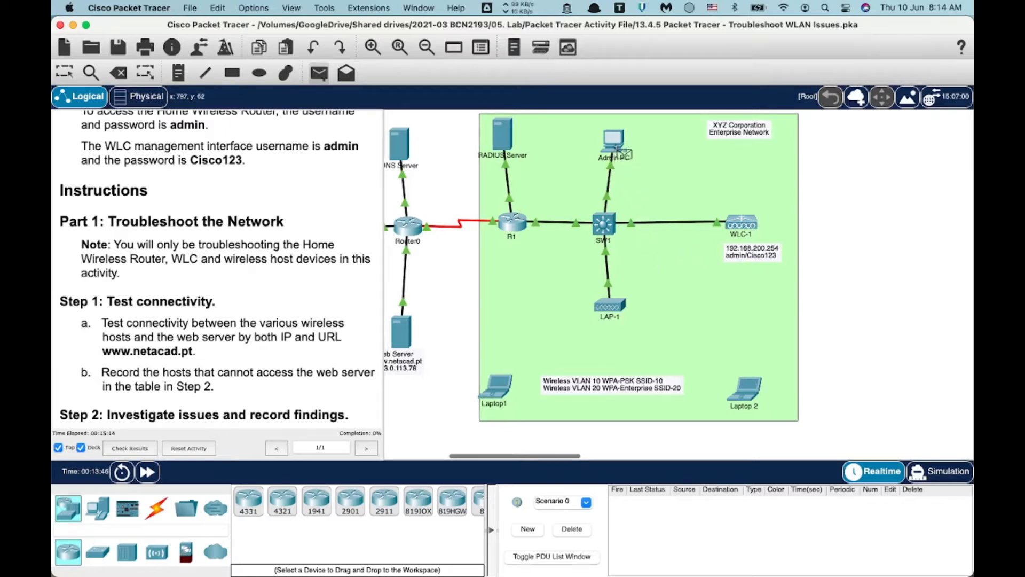
mouse_move(620, 158)
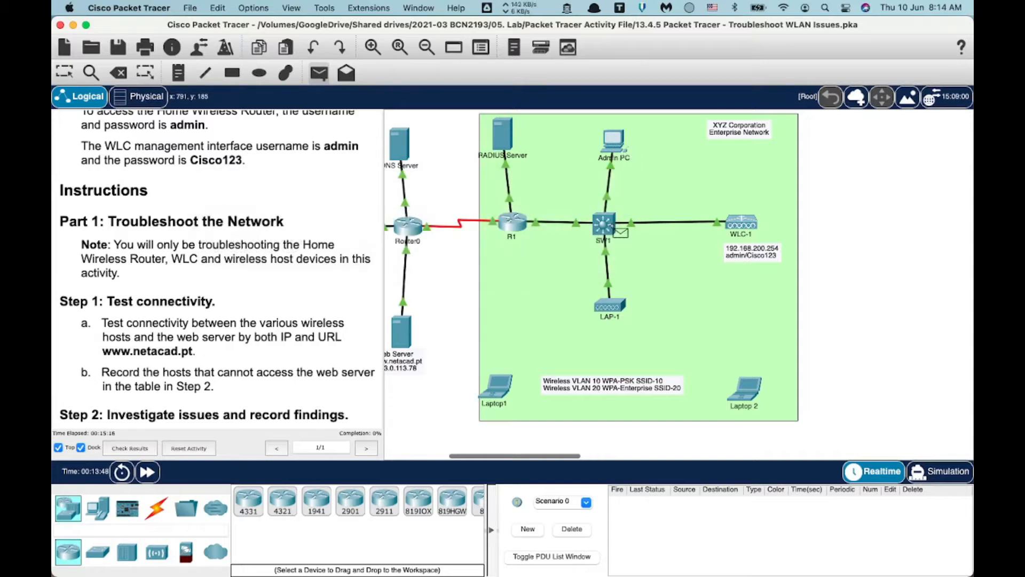
scroll(619, 232, "left", 5)
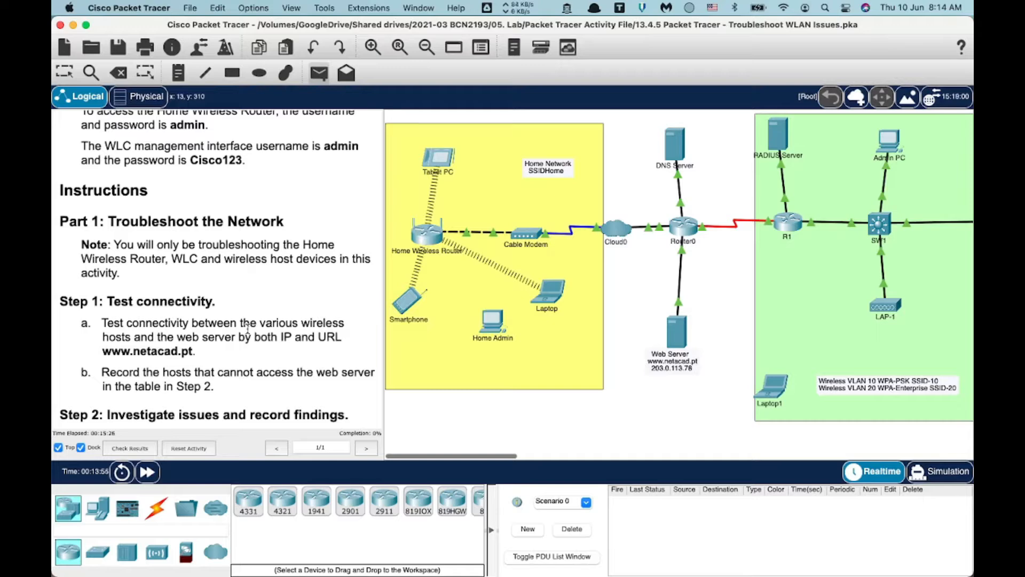
scroll(247, 327, "up", 10)
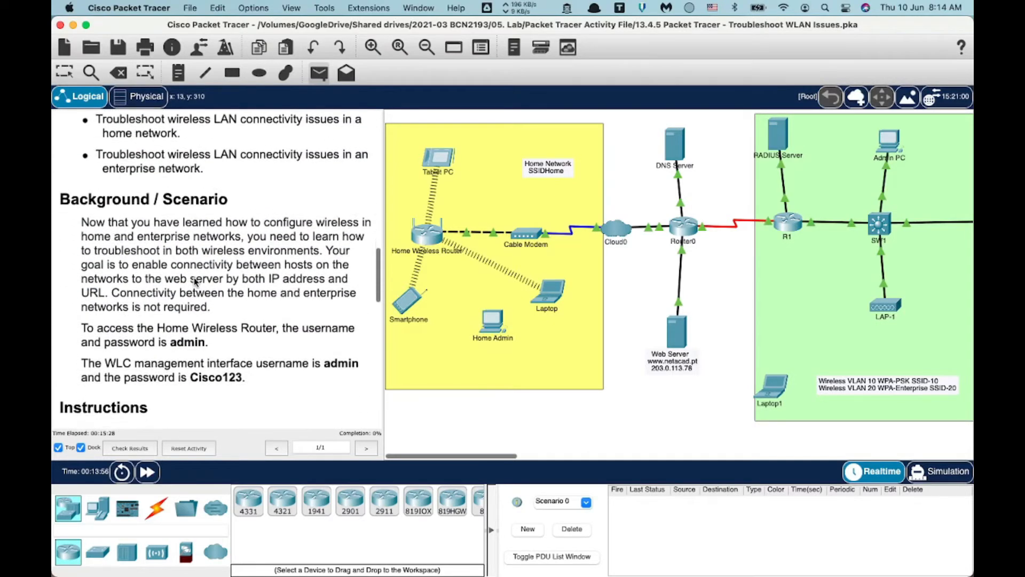
scroll(195, 282, "down", 1)
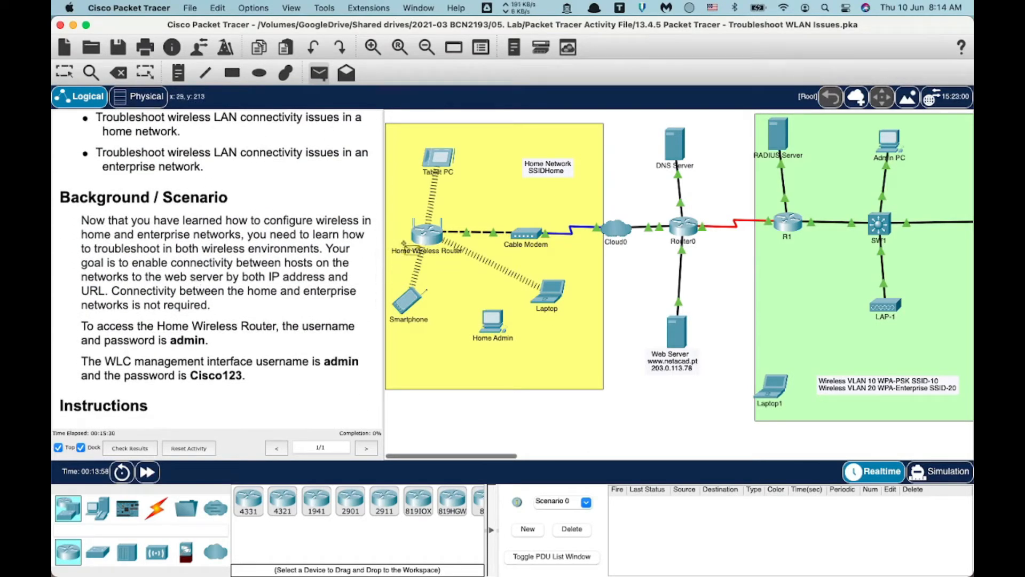
mouse_move(441, 239)
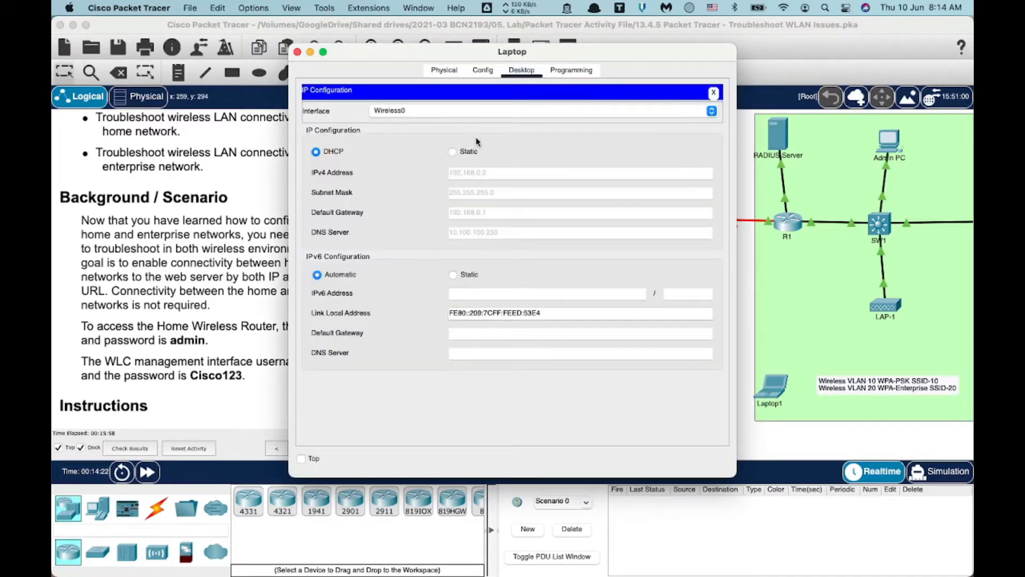
left_click(714, 92)
Check the Laptop's wireless connection by rescanning available networks and viewing the link details.
left_click(333, 230)
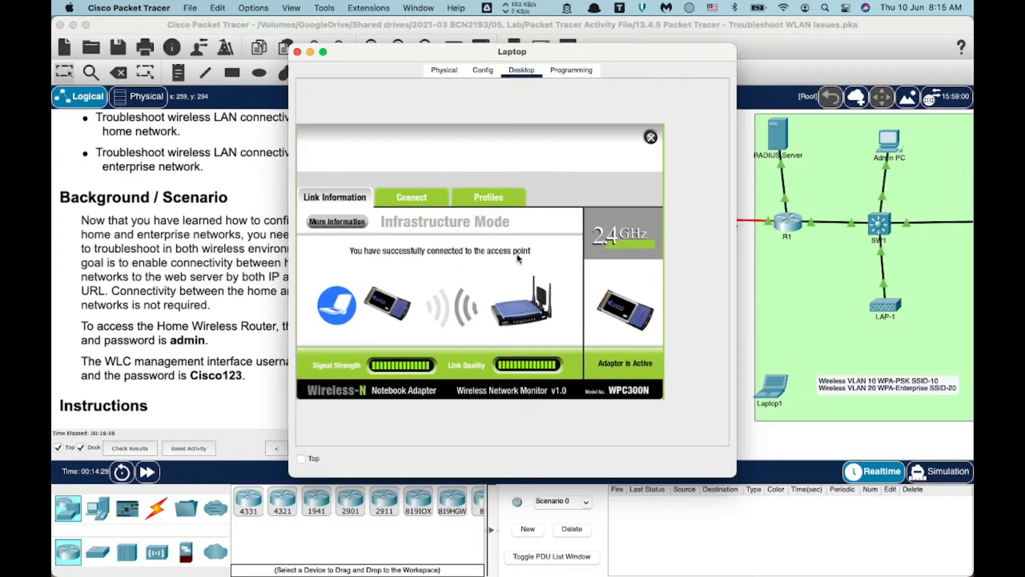
left_click(417, 199)
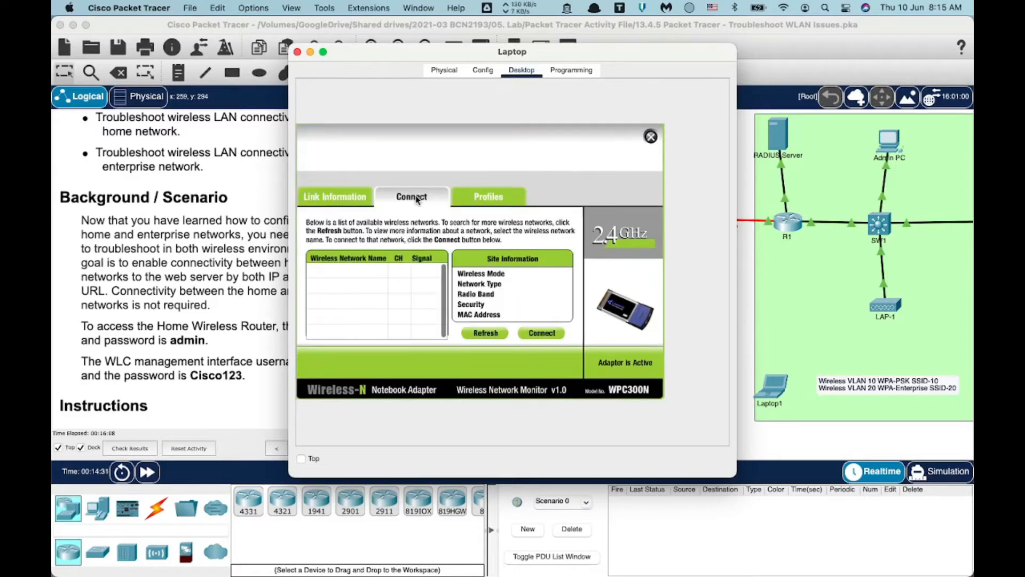
left_click(486, 333)
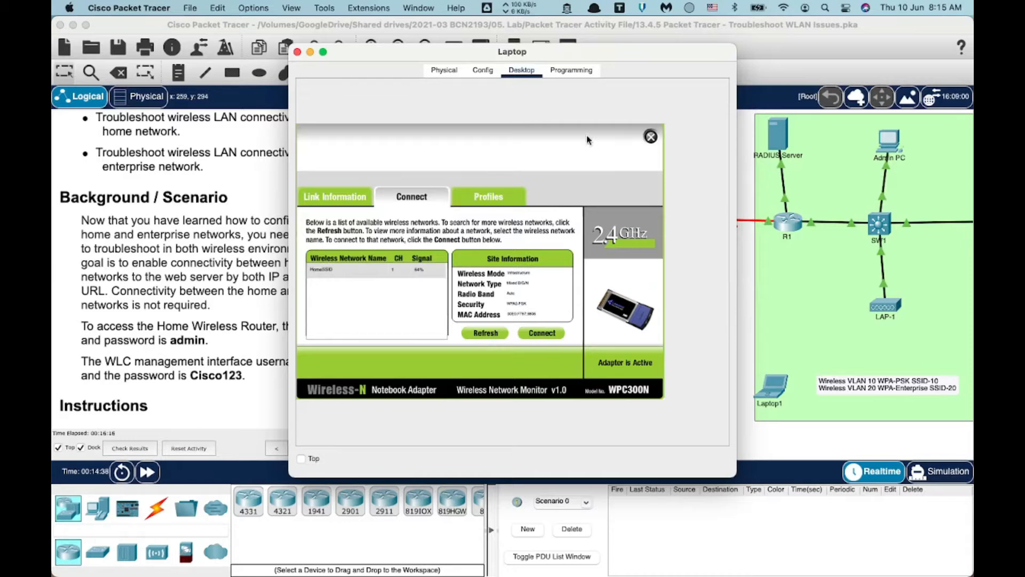
left_click(320, 199)
left_click(331, 222)
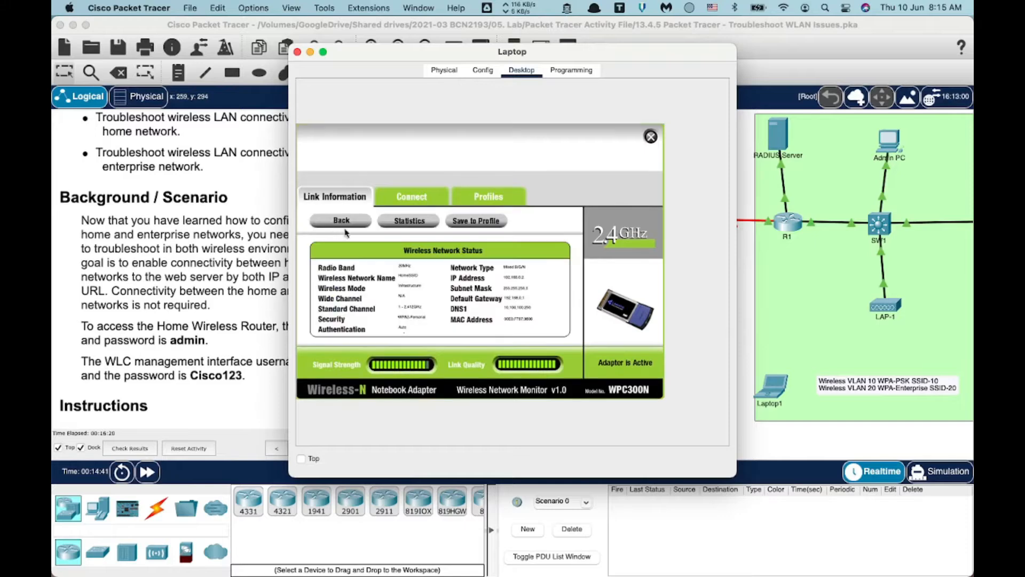
left_click(651, 137)
Recheck the Laptop's IP configuration, then close its device window.
left_click(327, 111)
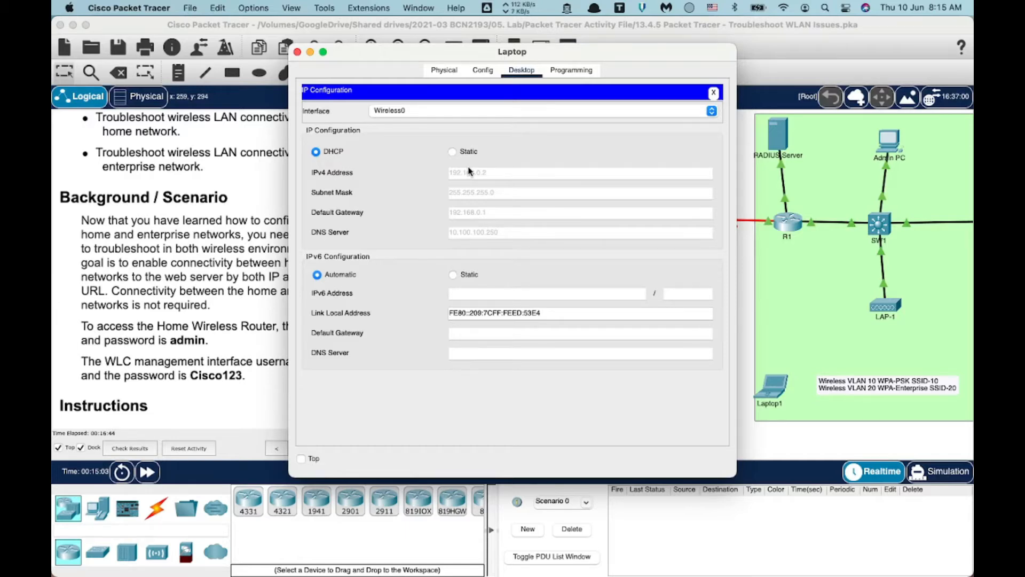
left_click(715, 93)
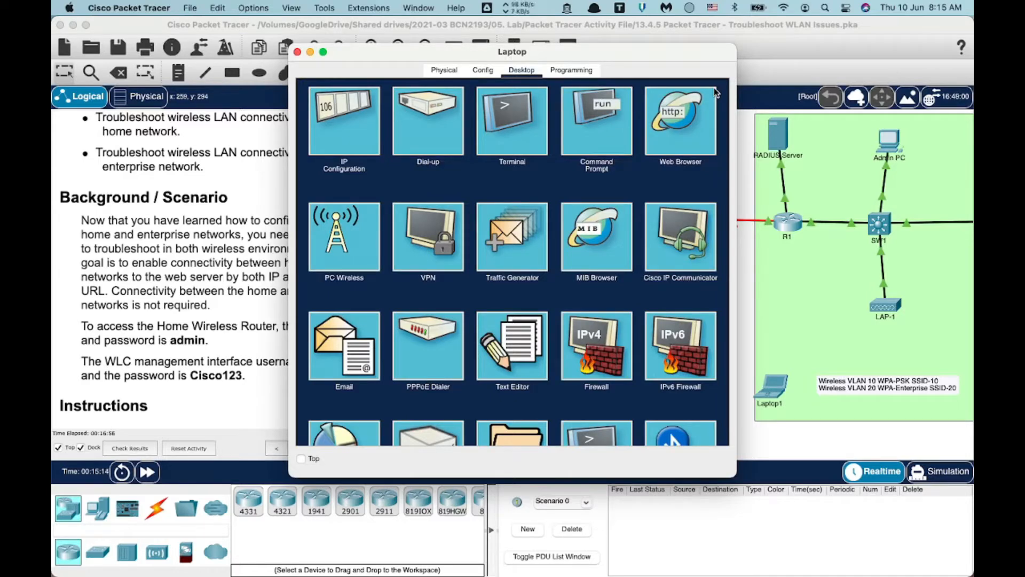
left_click(297, 52)
scroll(190, 308, "down", 5)
scroll(189, 308, "down", 2)
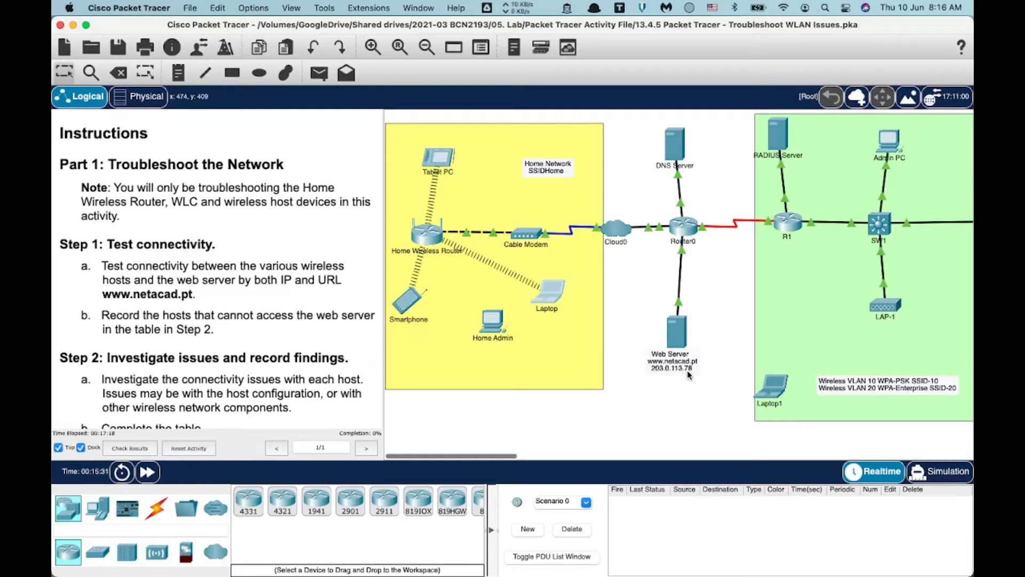
left_click(551, 295)
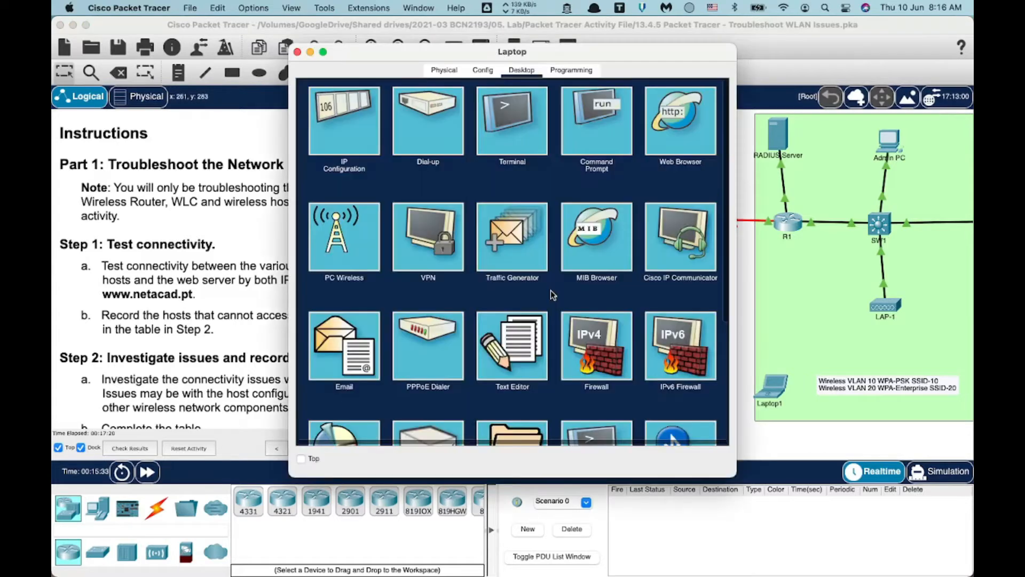
left_click(666, 114)
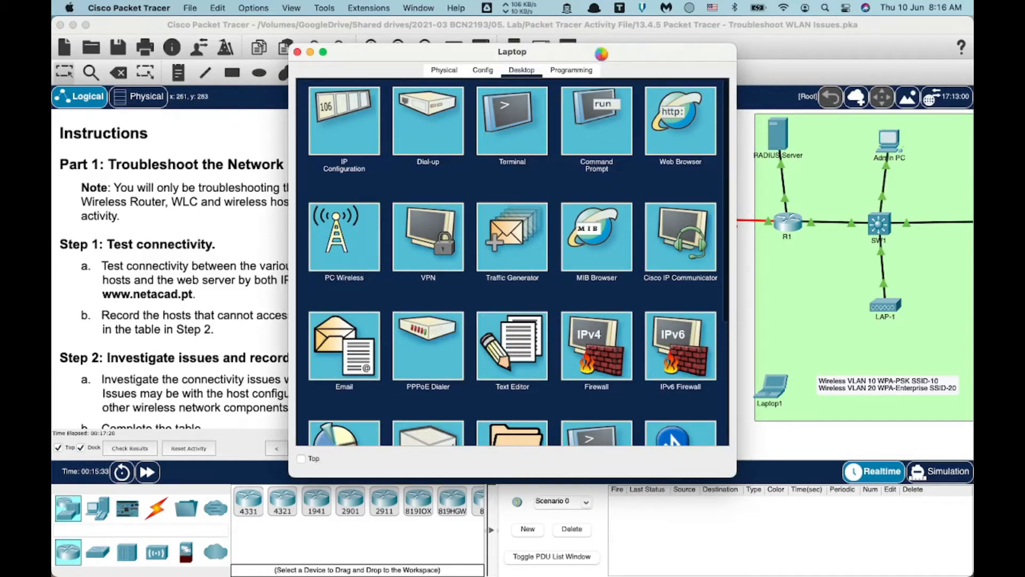
left_click_drag(601, 54, 537, 56)
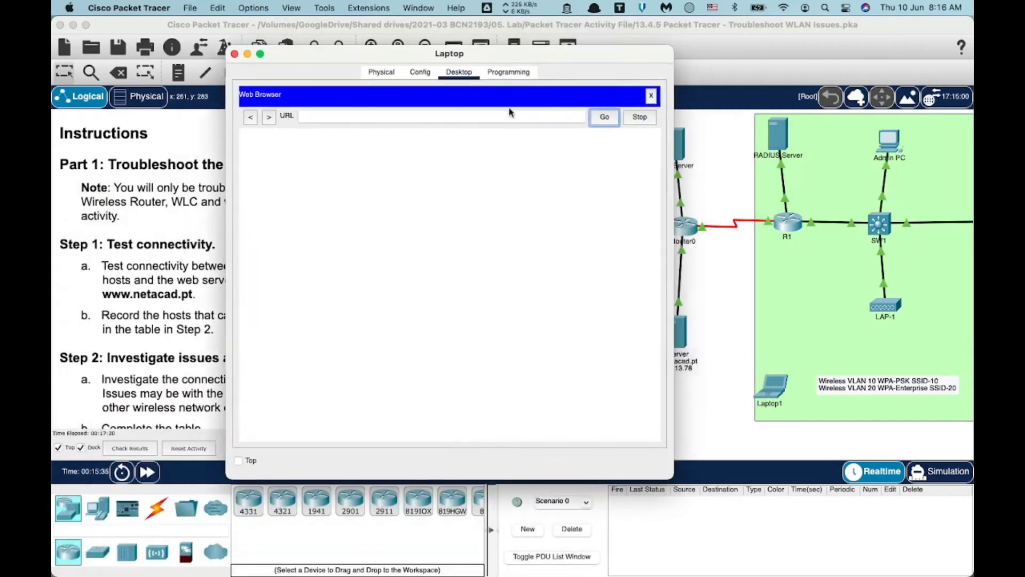
left_click(508, 115)
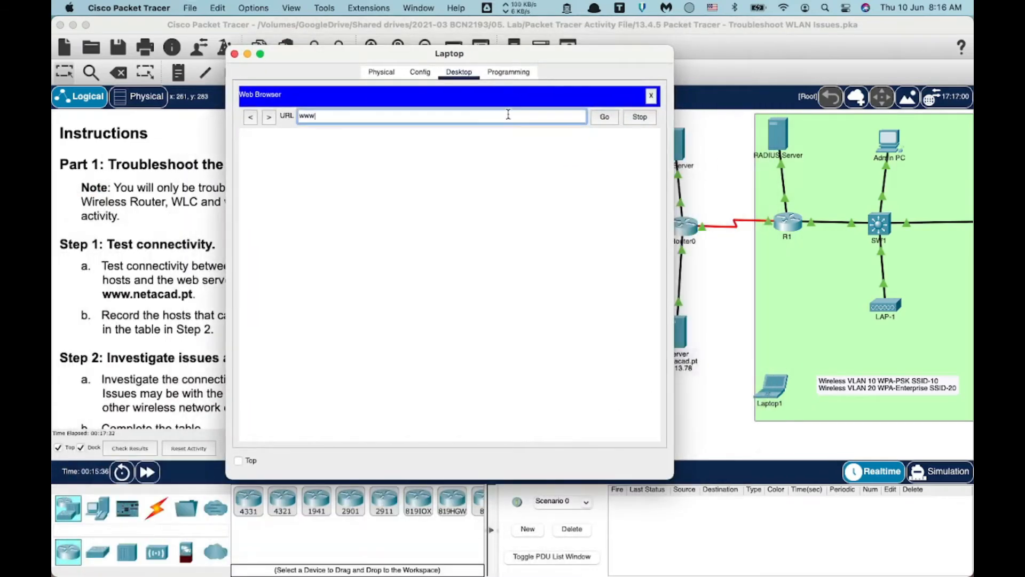
type("www.netacad.pt")
left_click(609, 119)
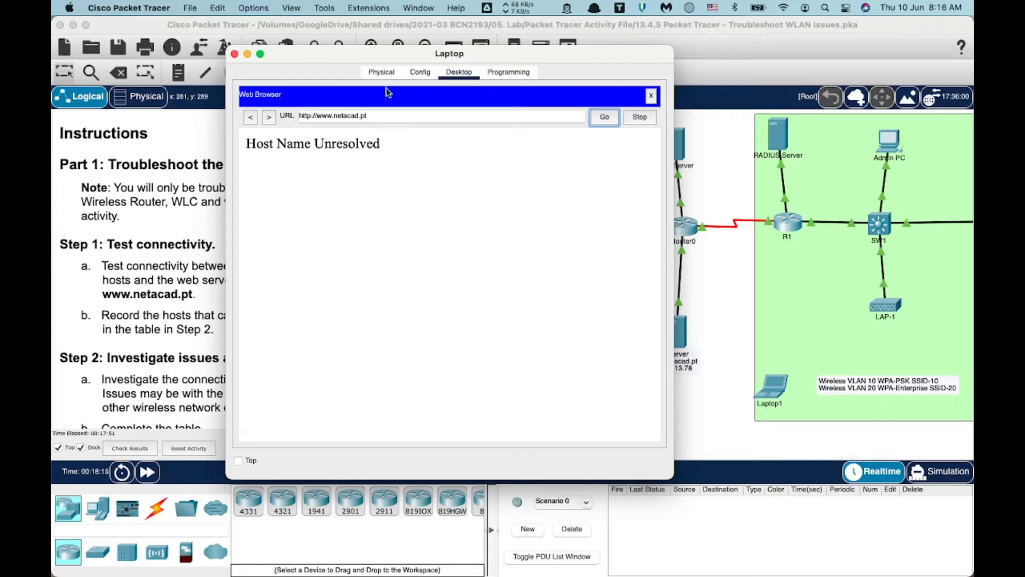
left_click_drag(356, 59, 283, 63)
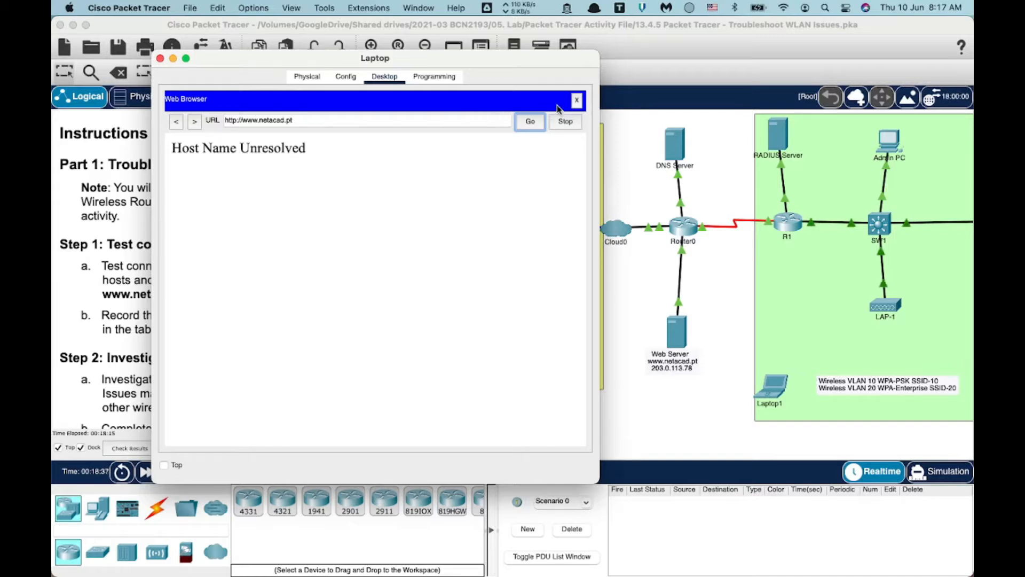
left_click(479, 120)
key("super+a")
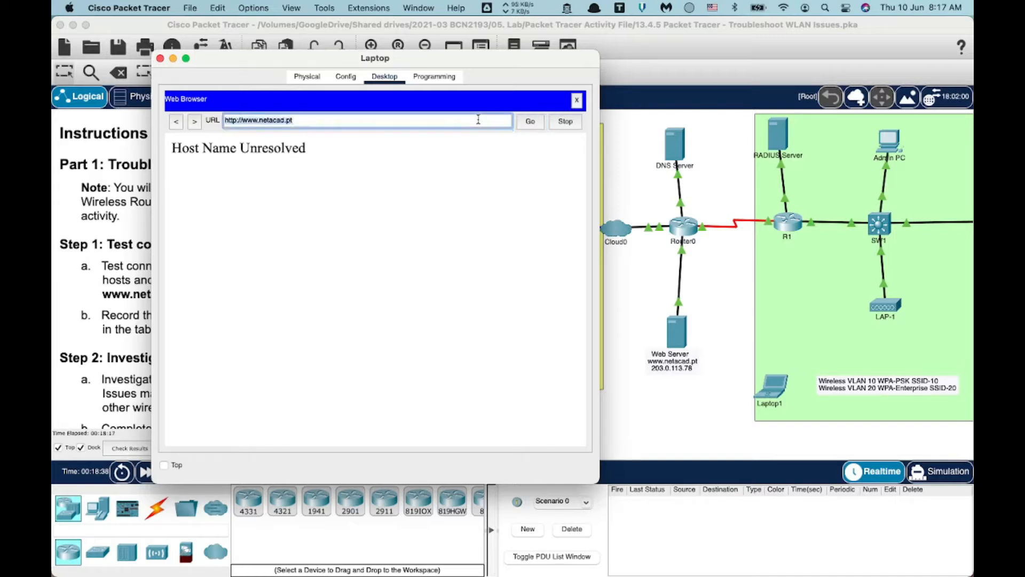
type("203.")
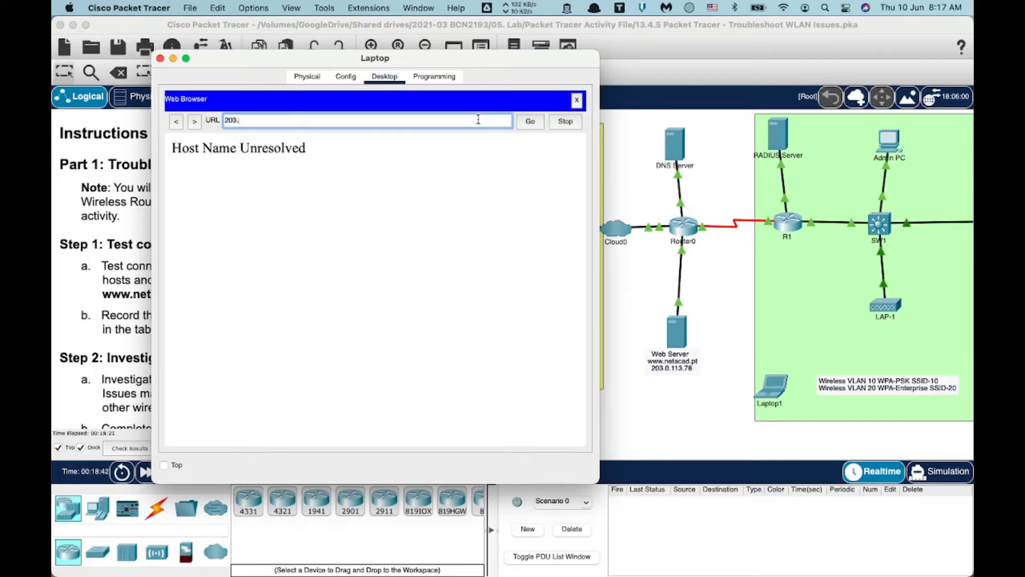
type("0.113.78")
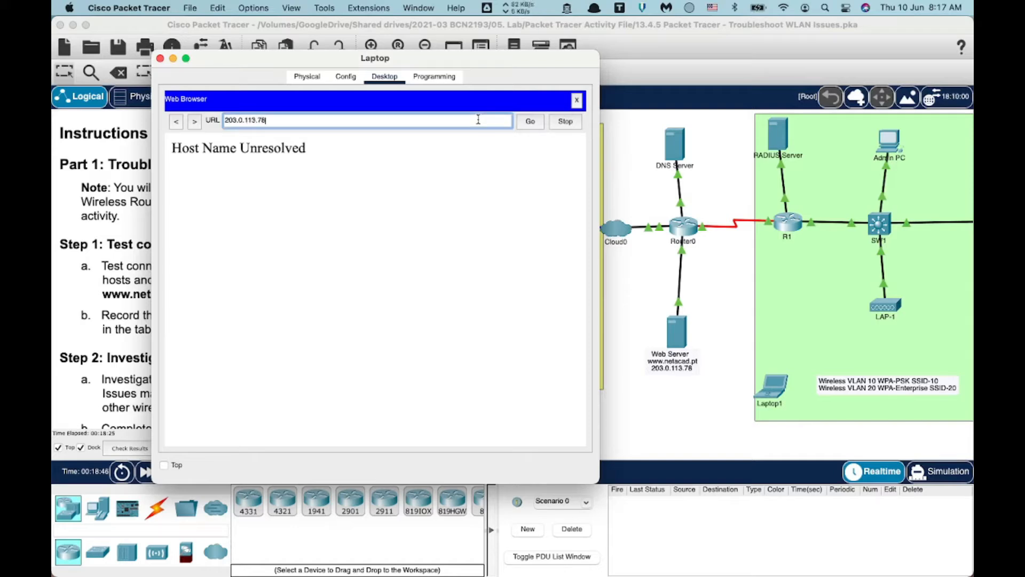
left_click(531, 121)
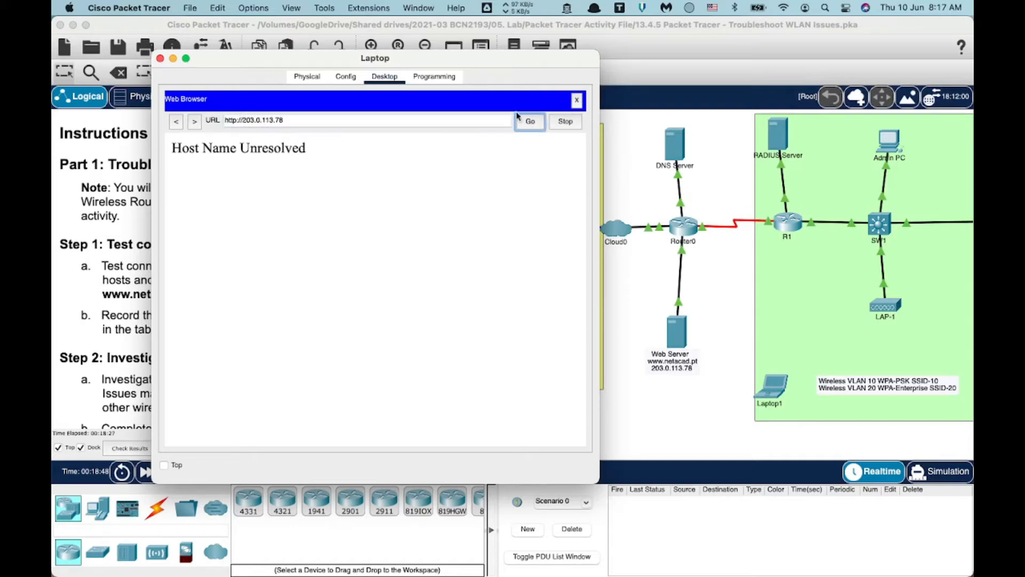
left_click_drag(419, 62, 487, 61)
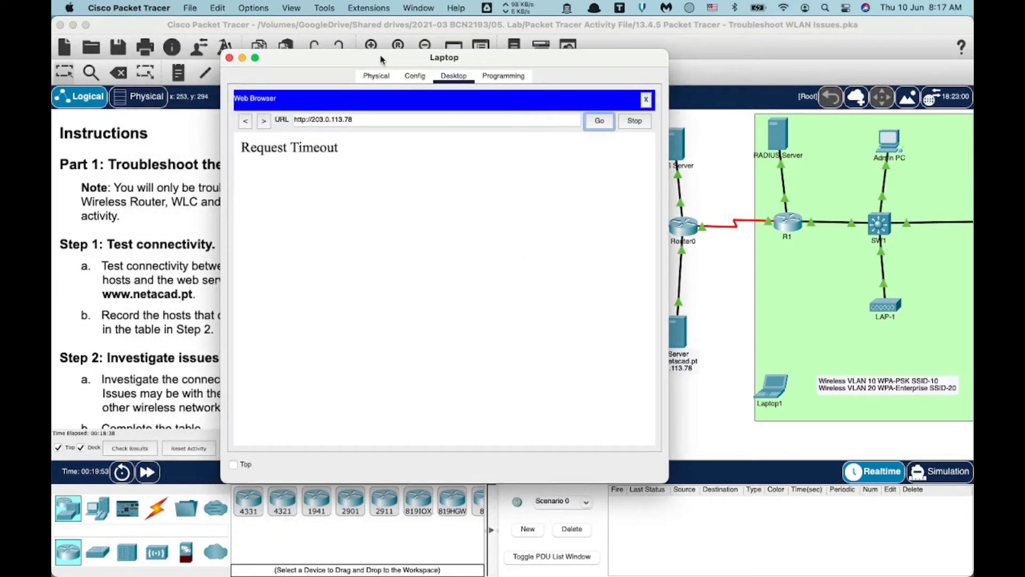
left_click_drag(381, 58, 303, 43)
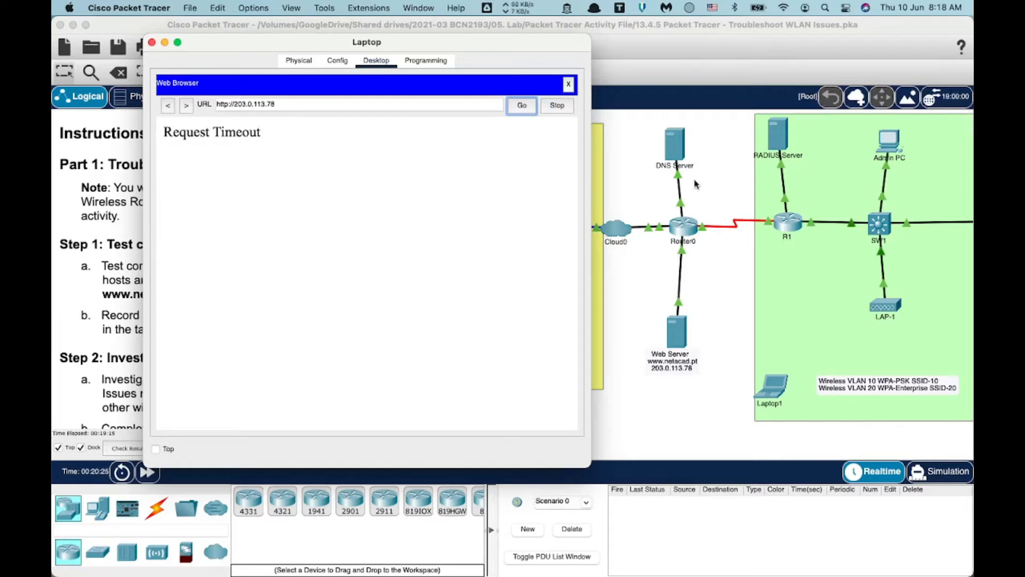
left_click(569, 86)
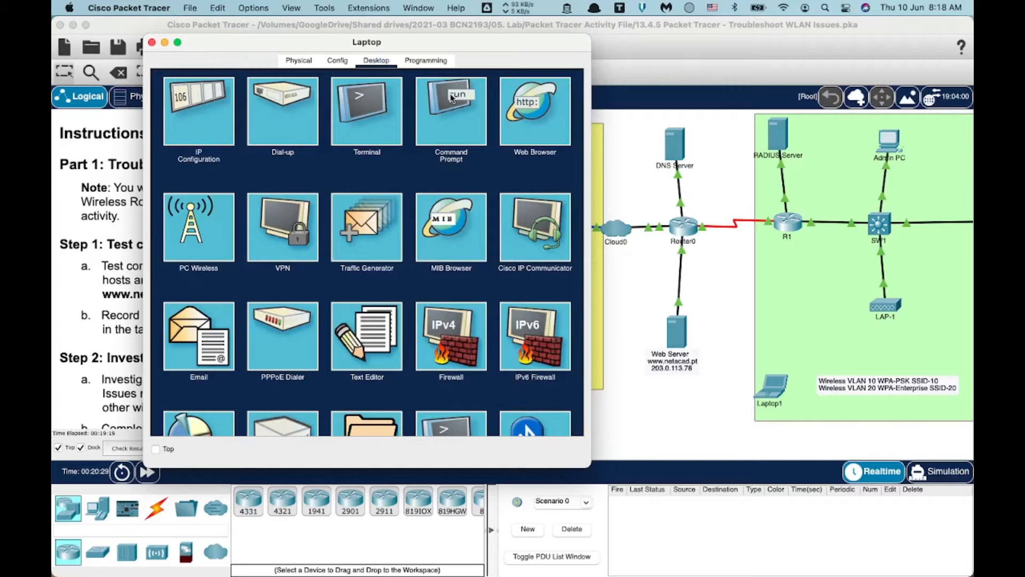
left_click(451, 98)
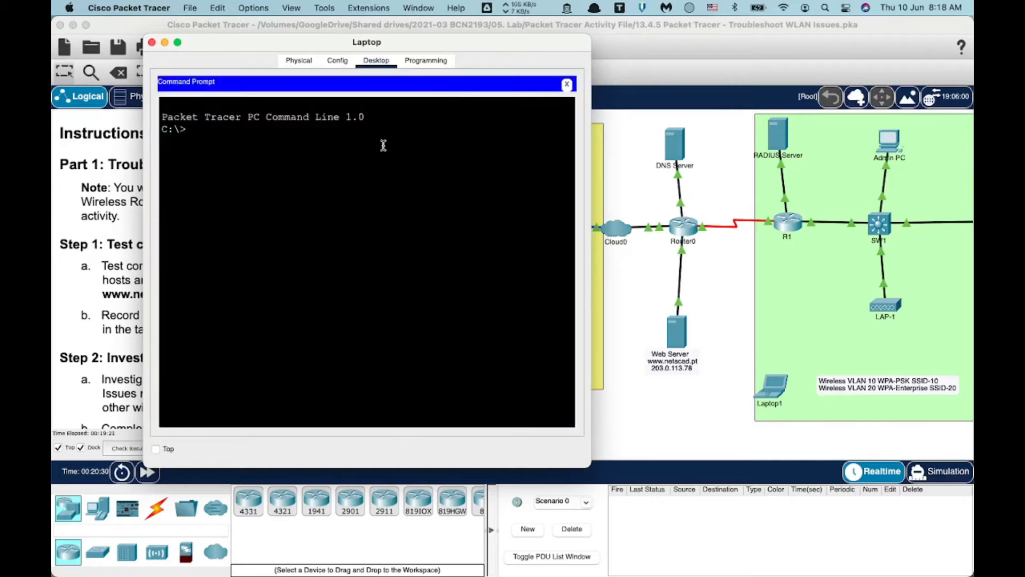
type("ping www.netacad.pt")
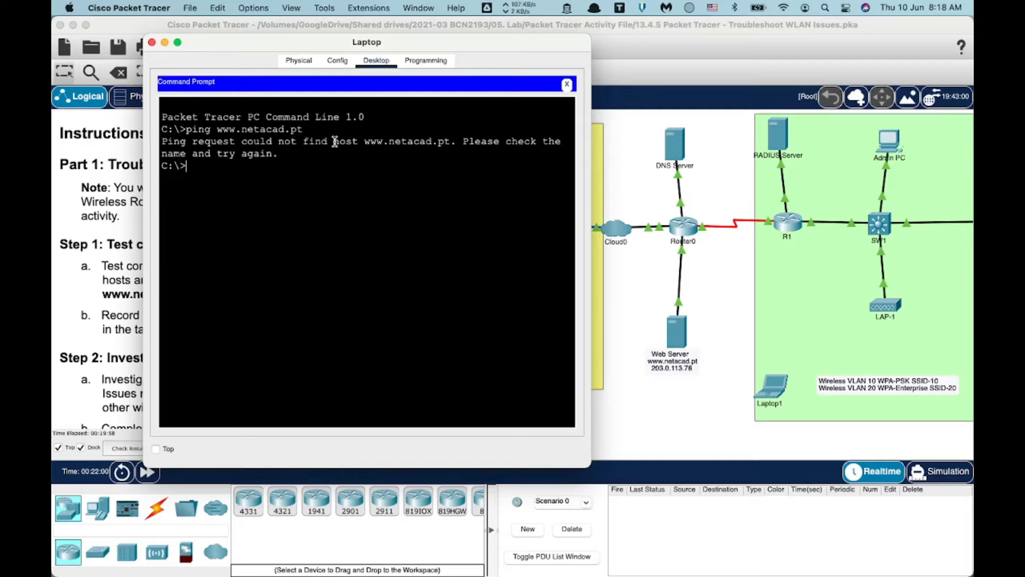
type("ing 203.0.113.78")
key("Return")
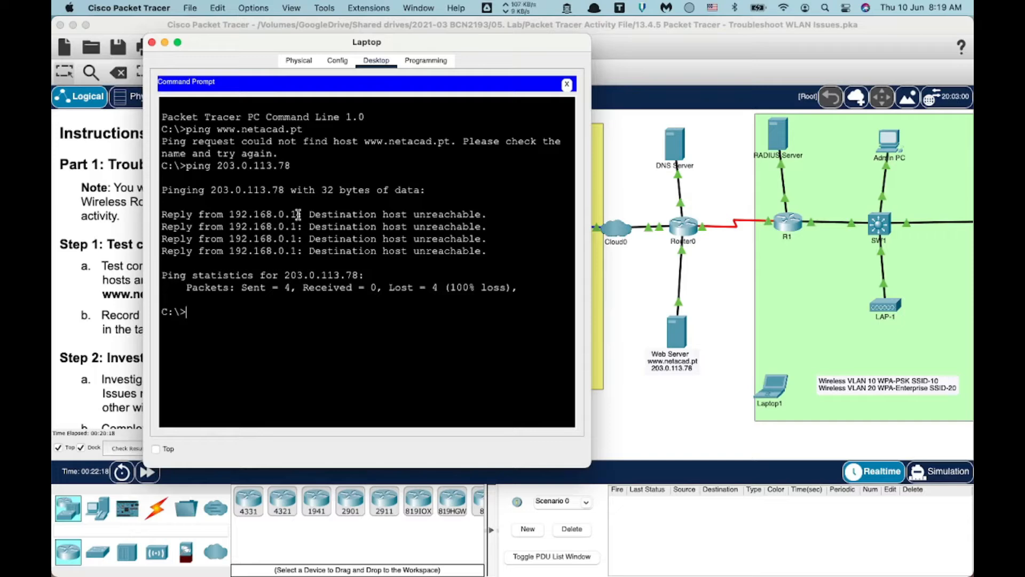
left_click(646, 322)
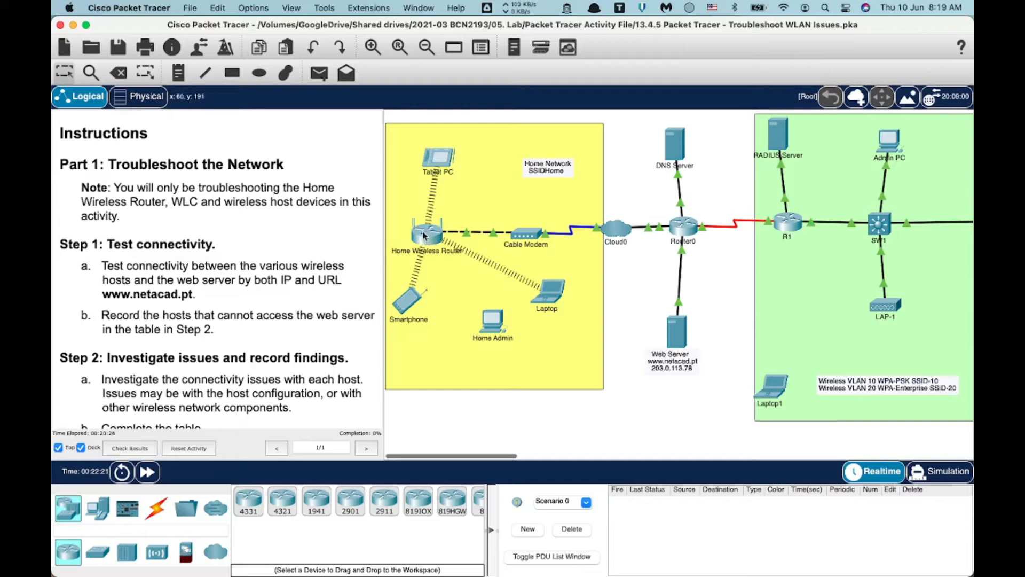
Run ipconfig /all on the Laptop to list its full address settings.
mouse_move(423, 235)
left_click(557, 289)
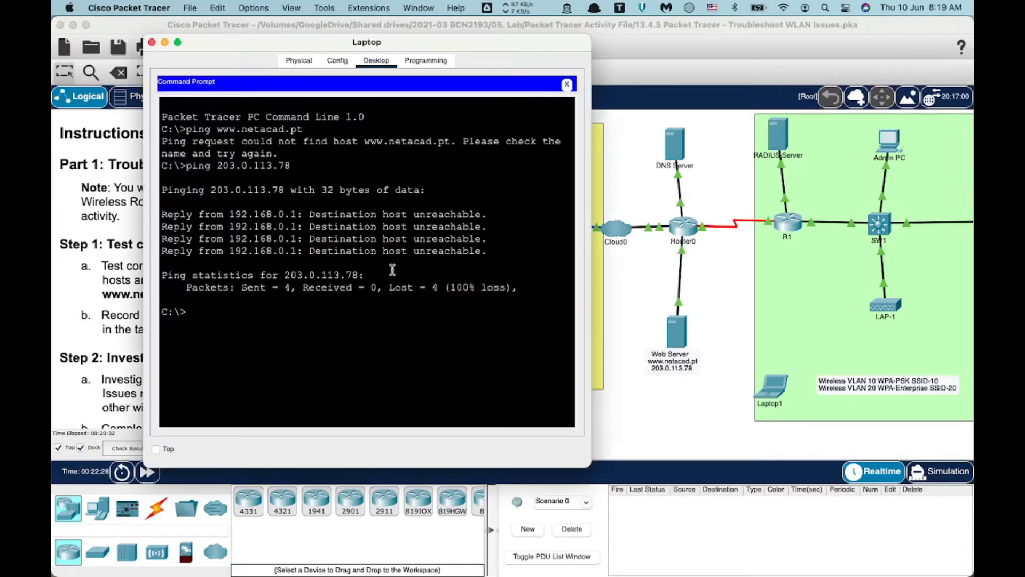
type("ping")
key("BackSpace")
key("BackSpace")
key("BackSpace")
key("BackSpace")
key("BackSpace")
type("ipconfig /all")
key("Return")
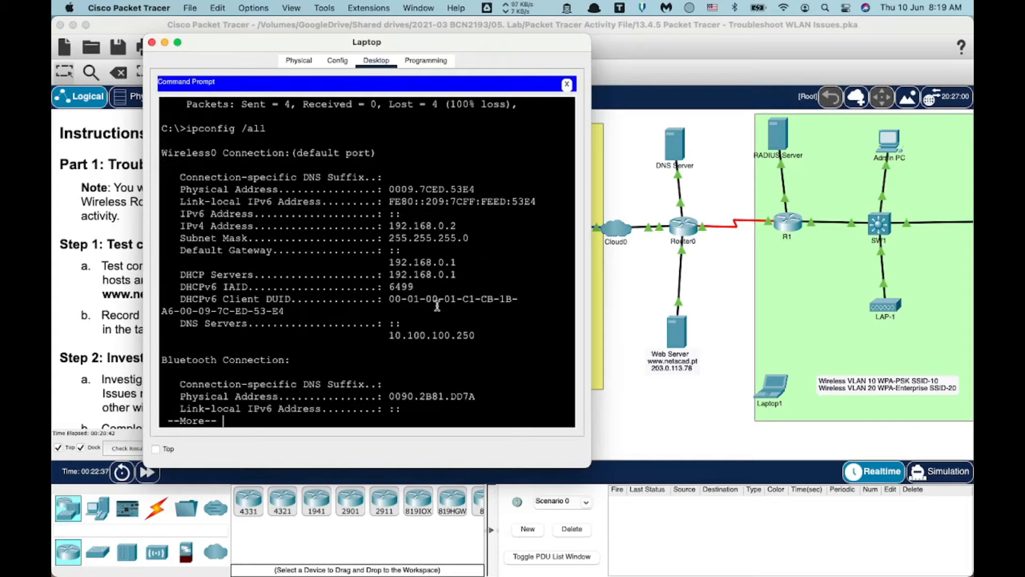
key("space")
Ping the DNS server 10.100.100.250 from the Laptop; it fails.
type("ping")
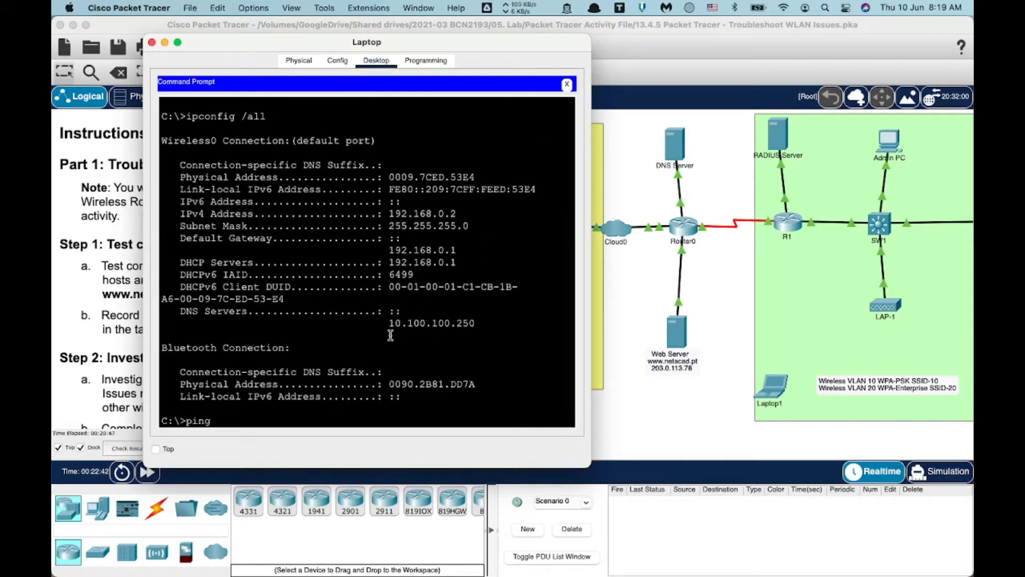
type(" 10.100.1")
key("BackSpace")
type("00.100.250")
key("Return")
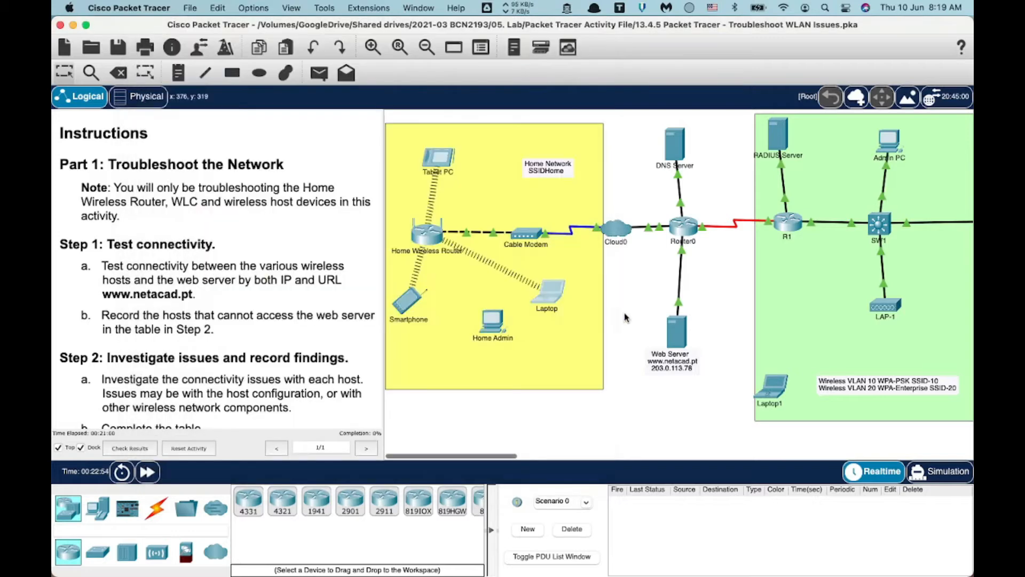
left_click(625, 316)
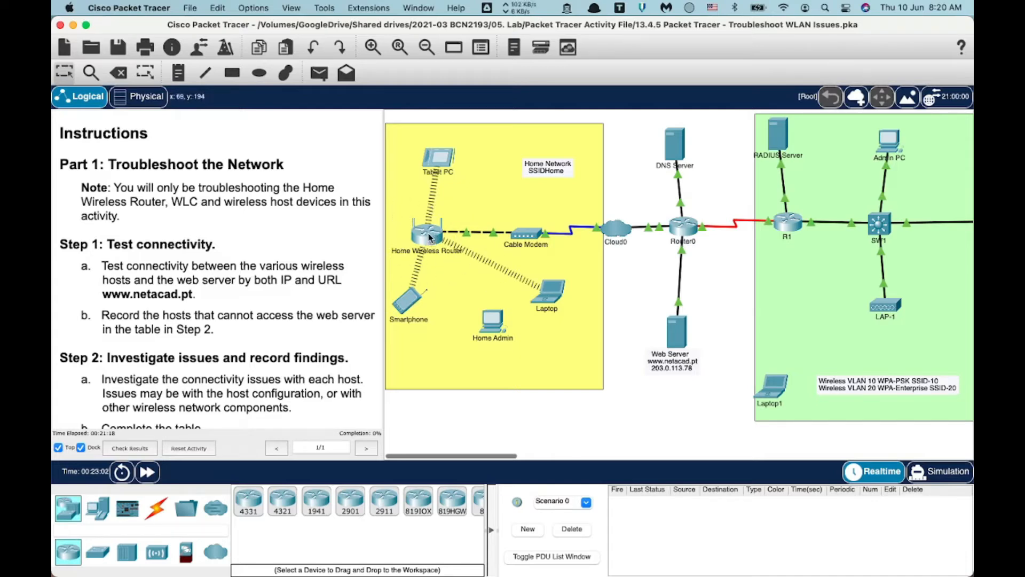
Close the Laptop's Command Prompt, then close the Laptop device window.
left_click(556, 294)
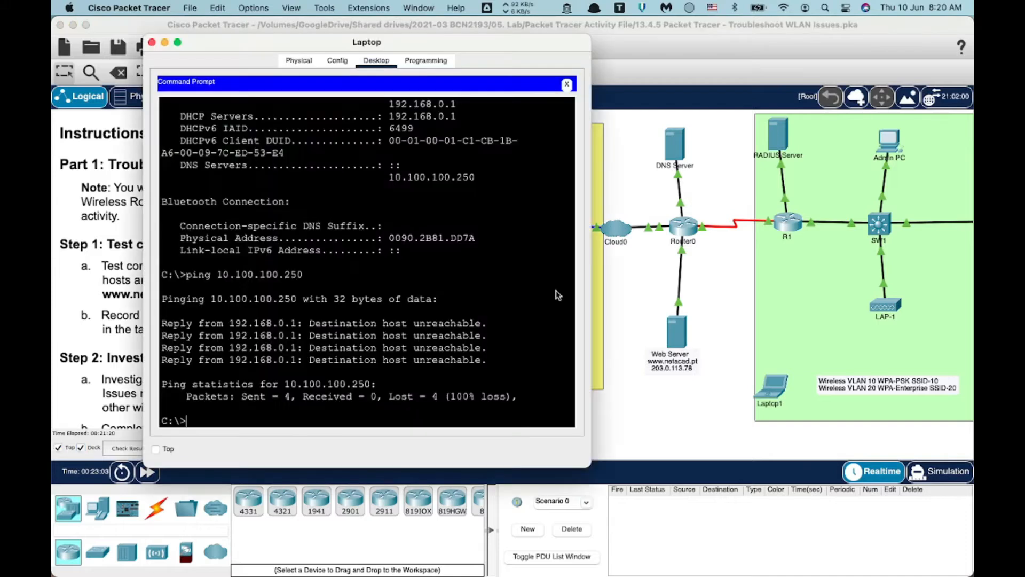
left_click(570, 85)
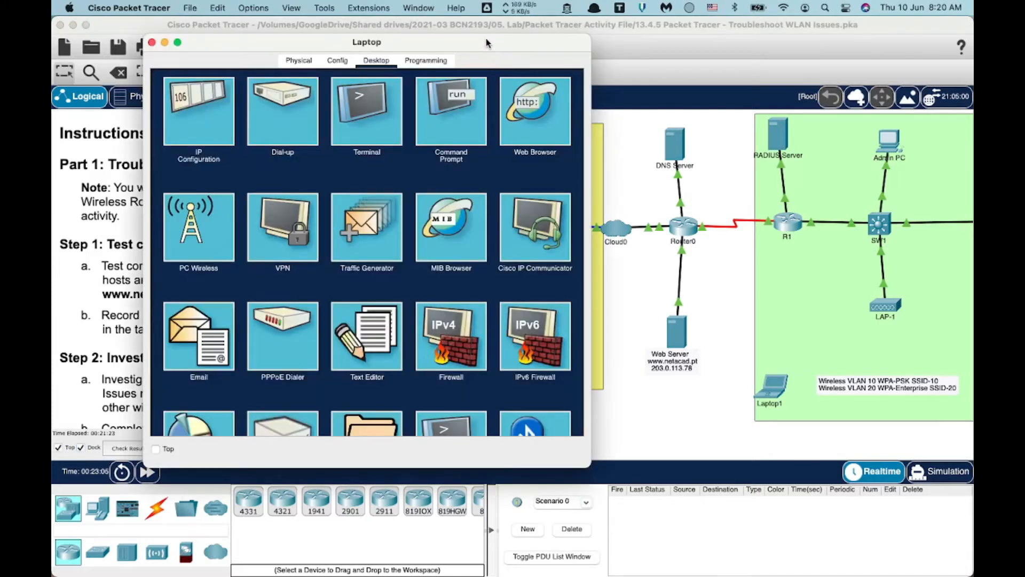
left_click_drag(486, 42, 898, 59)
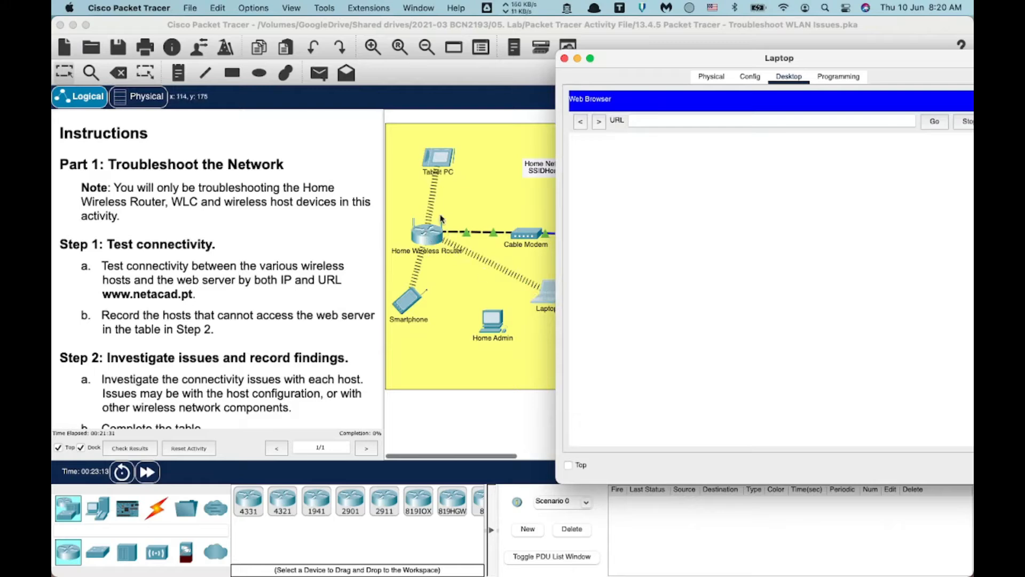
left_click_drag(629, 61, 355, 55)
left_click(293, 52)
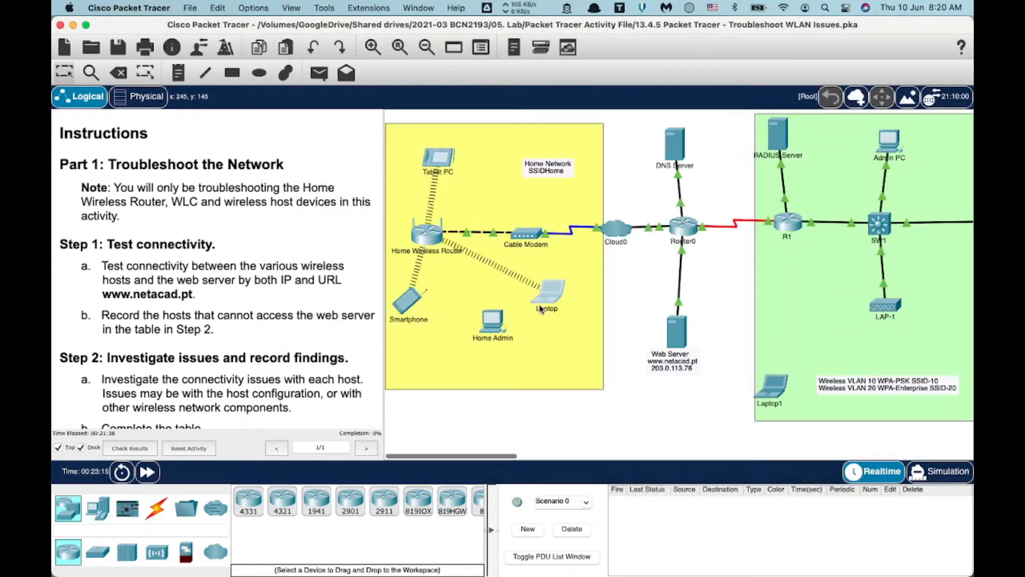
Run a copper straight-through cable from Home Admin FastEthernet0 to router GigabitEthernet 1, then open Home Admin.
left_click(159, 508)
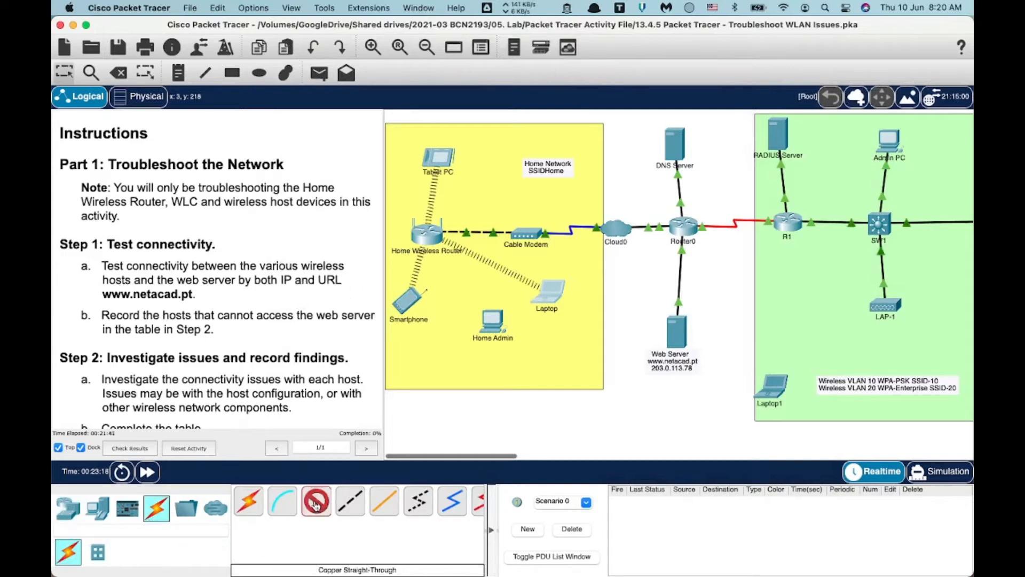
left_click(492, 321)
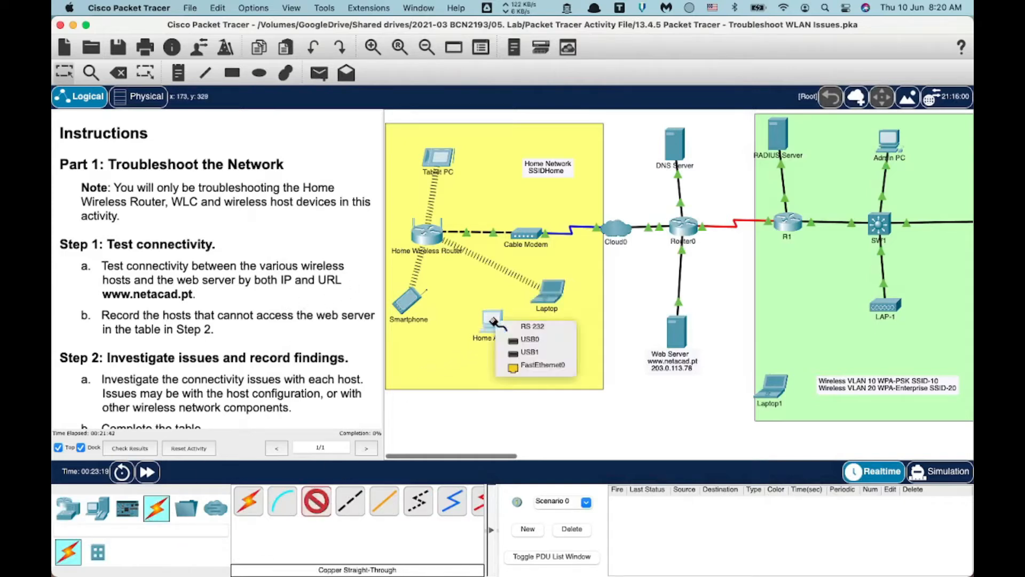
left_click(529, 369)
left_click(426, 230)
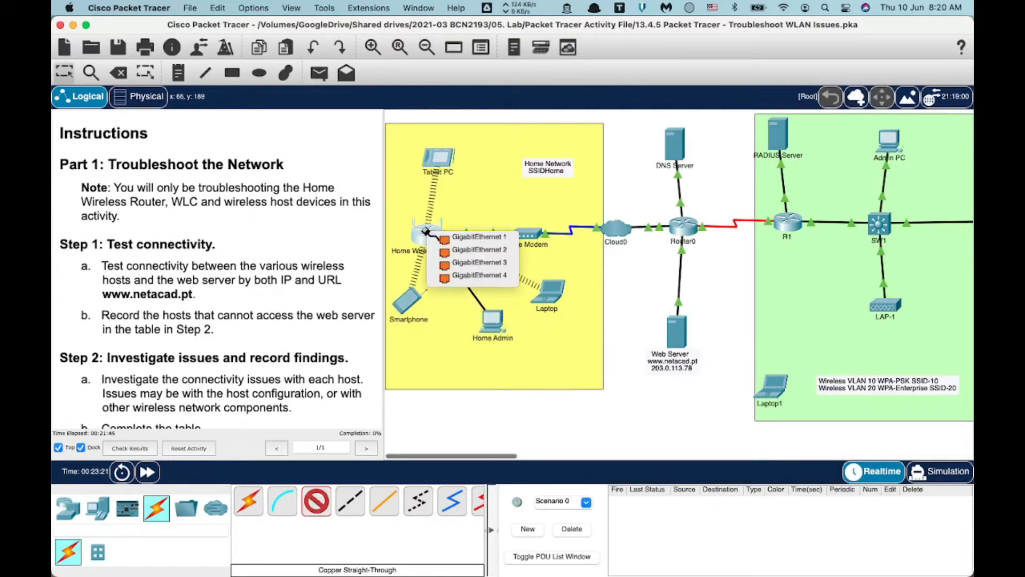
left_click(464, 237)
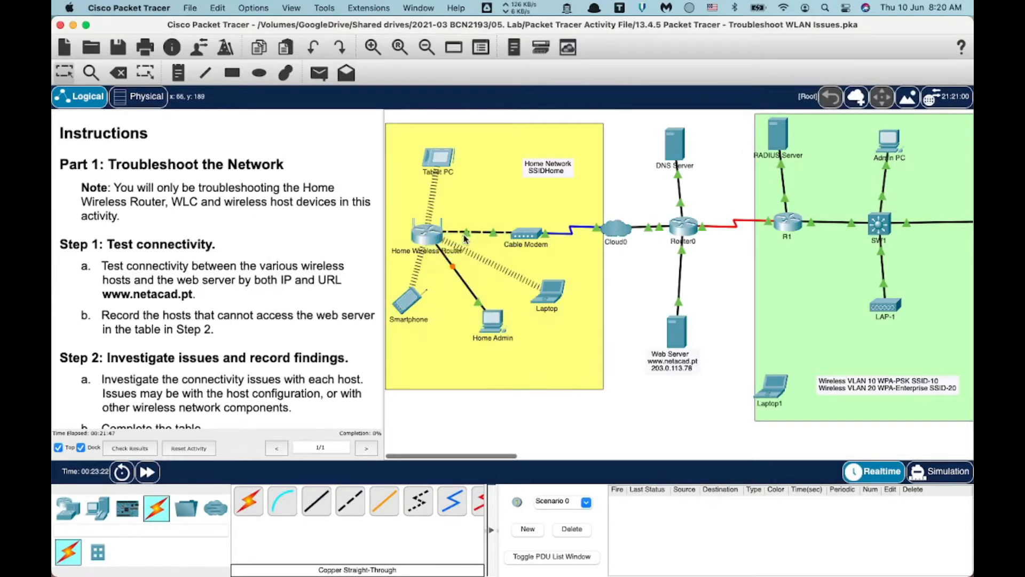
left_click(497, 326)
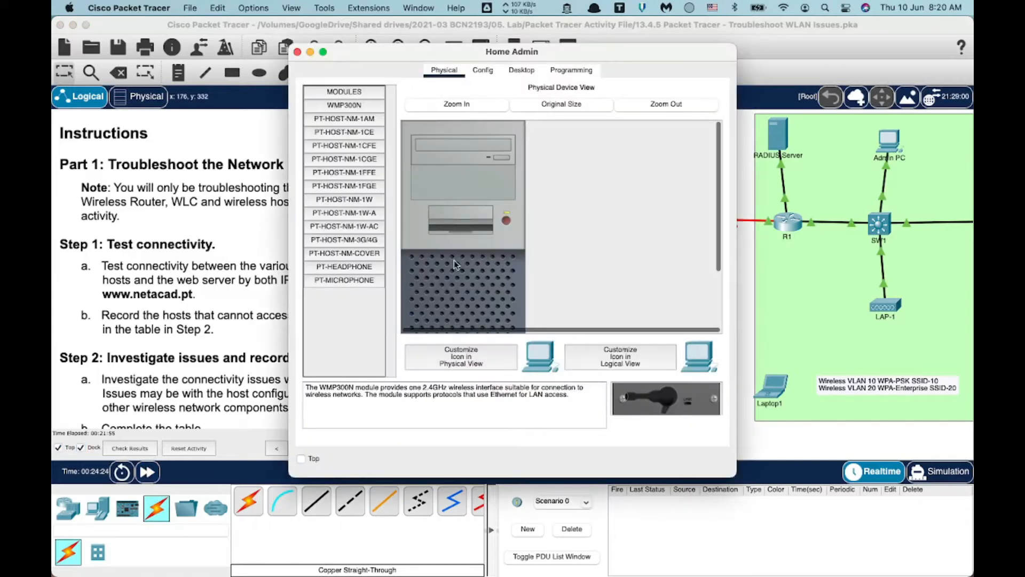
Check Home Admin's IP Configuration settings on its Desktop.
left_click(522, 70)
left_click(338, 112)
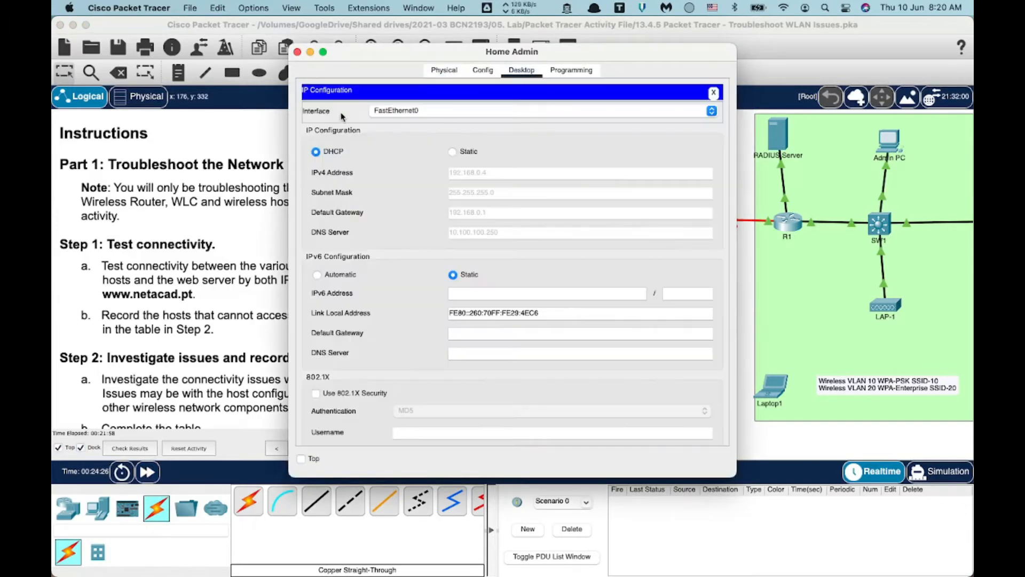
left_click(715, 94)
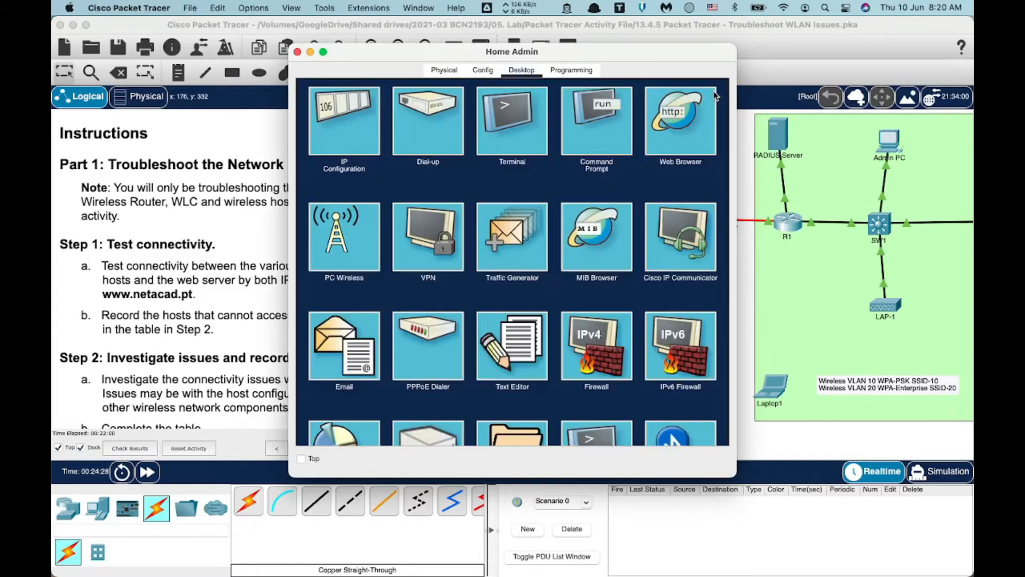
Browse to 192.168.0.1 on Home Admin and log in with the router's admin credentials.
left_click(679, 117)
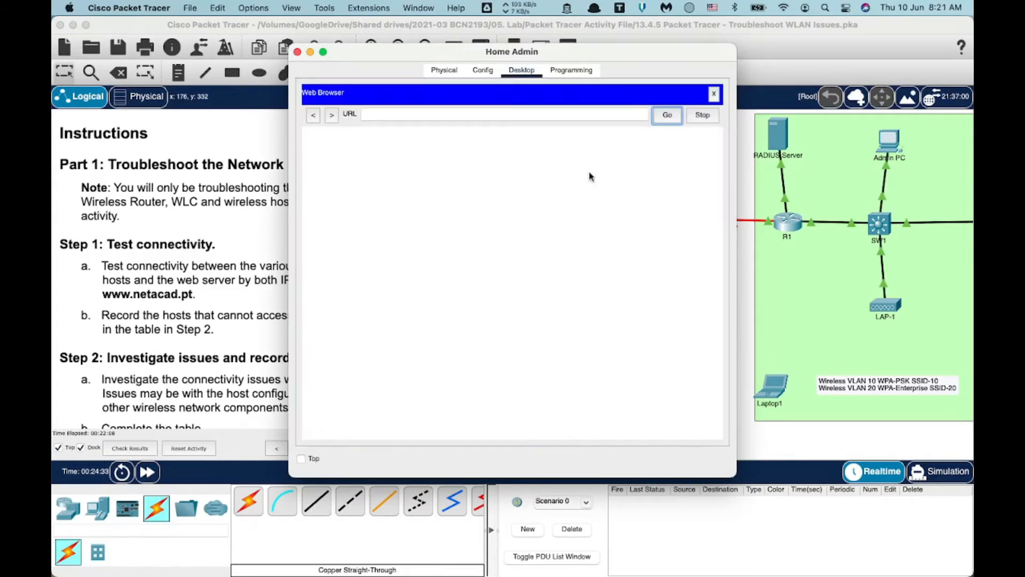
left_click(445, 114)
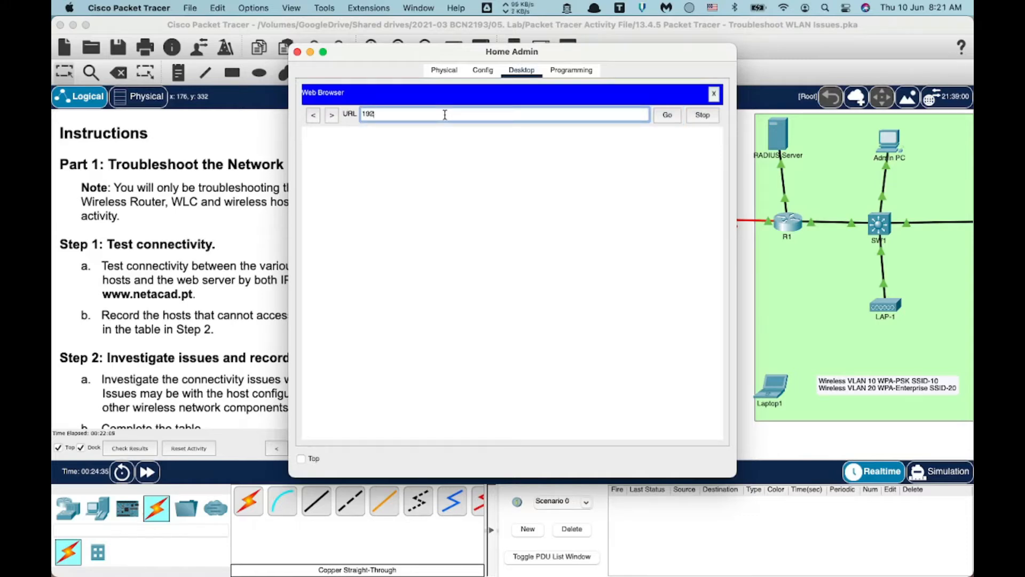
type("192.168.0.1")
left_click(667, 117)
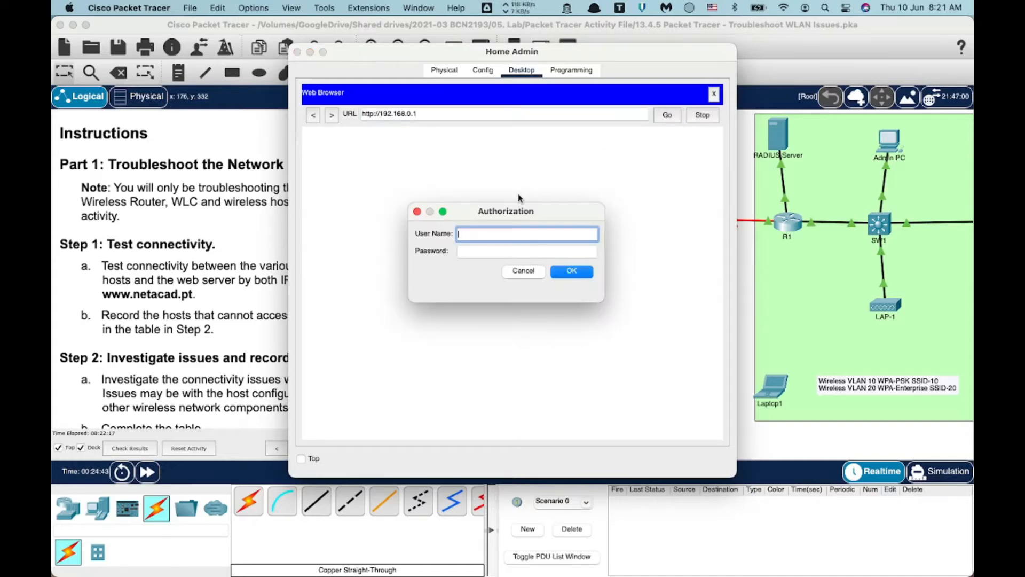
type("admin")
key("Tab")
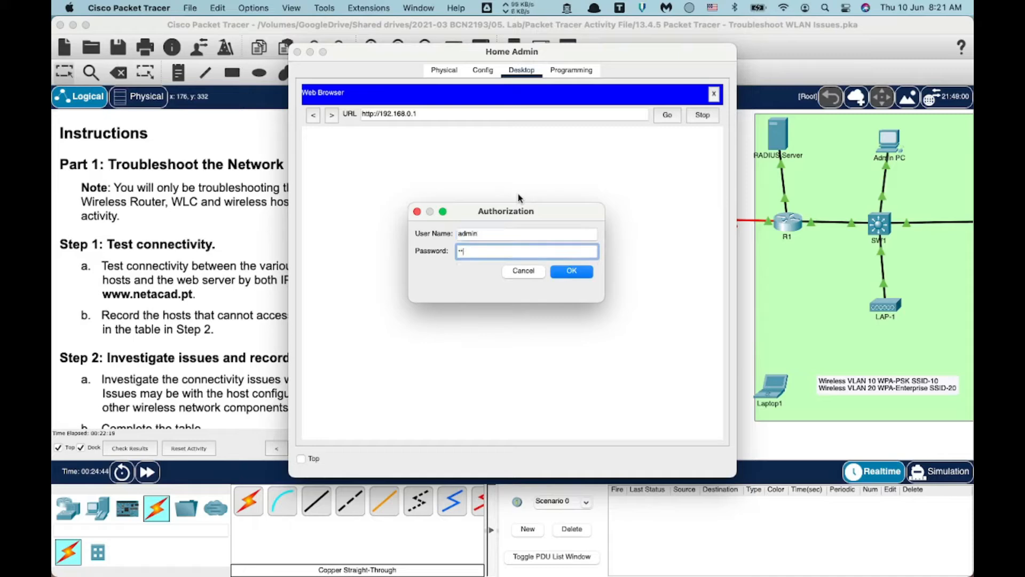
type("admin")
left_click(572, 272)
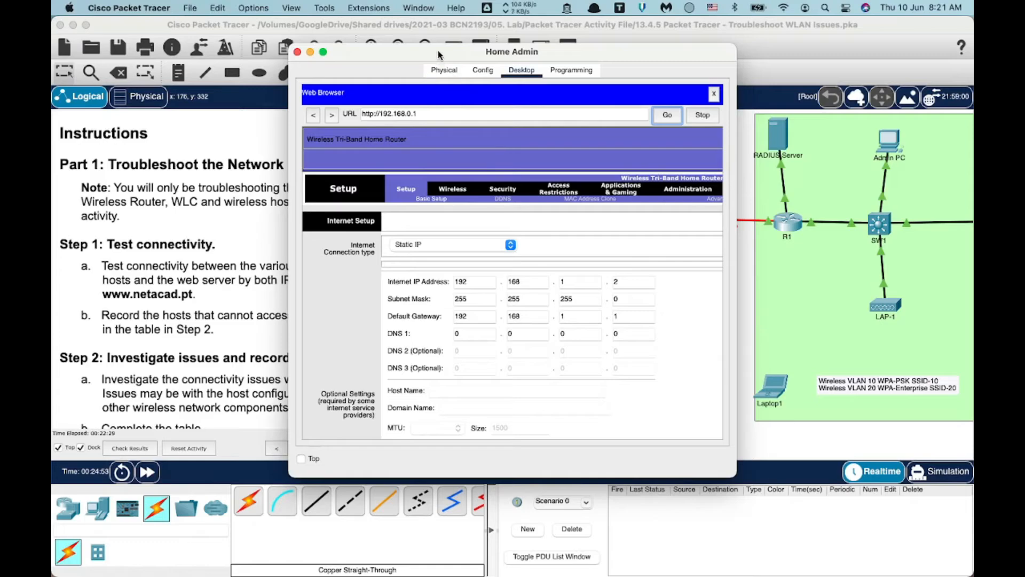
View the router's Status page showing Internet IP 192.168.1.2, then bring the topology forward.
left_click_drag(448, 56, 685, 79)
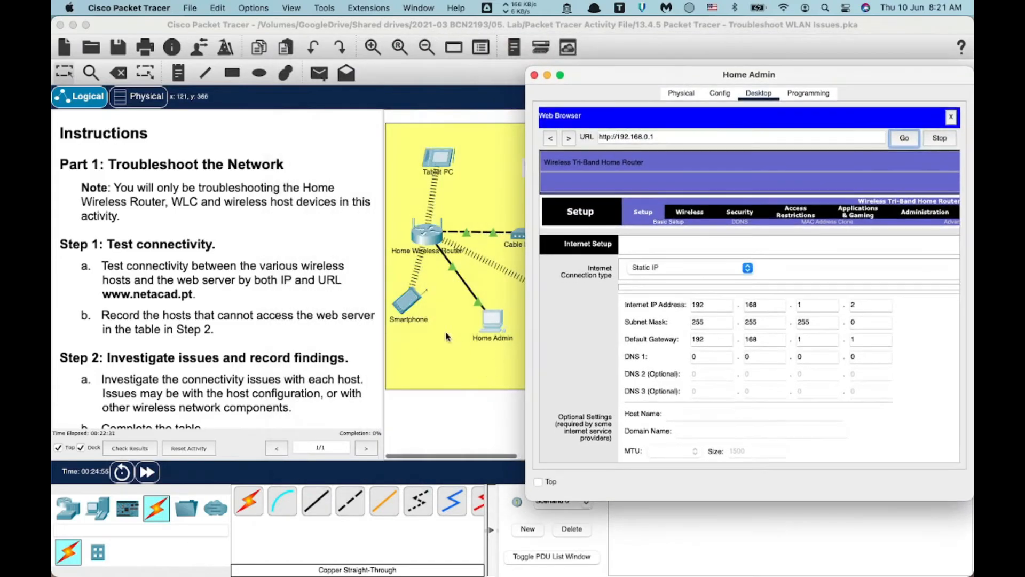
left_click_drag(617, 80, 661, 283)
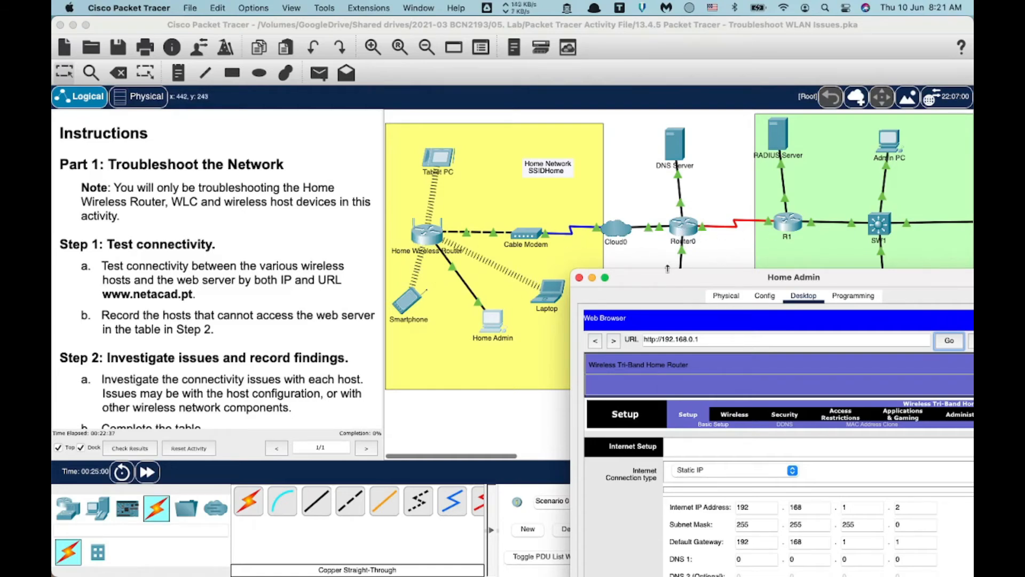
left_click_drag(645, 283, 324, 66)
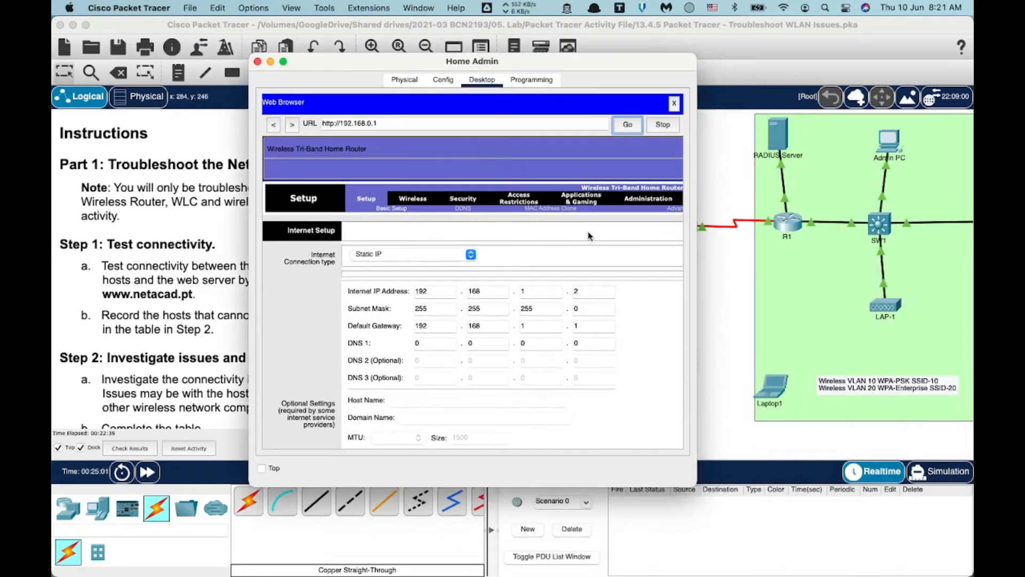
scroll(603, 245, "right", 5)
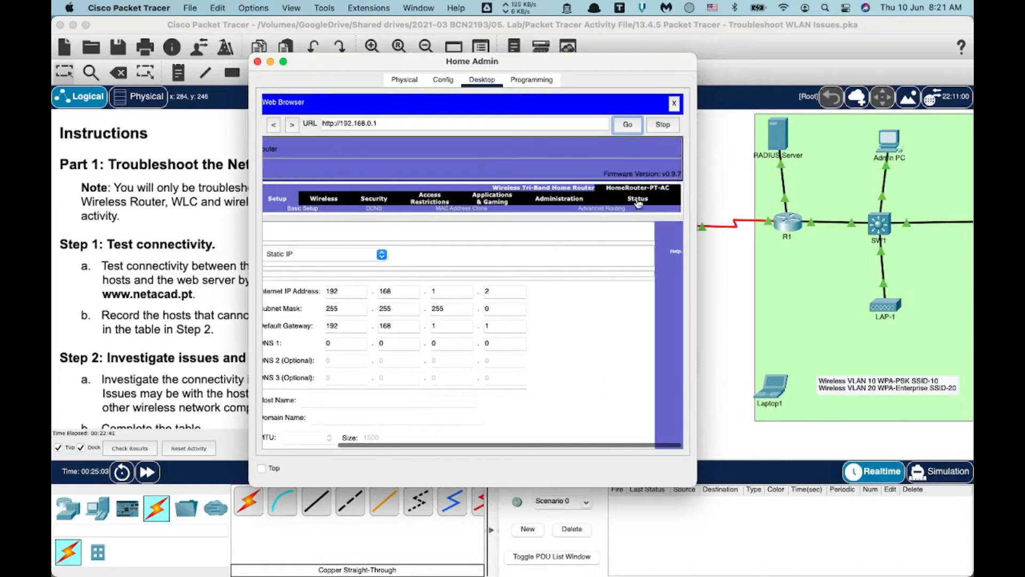
left_click(639, 200)
scroll(444, 299, "left", 4)
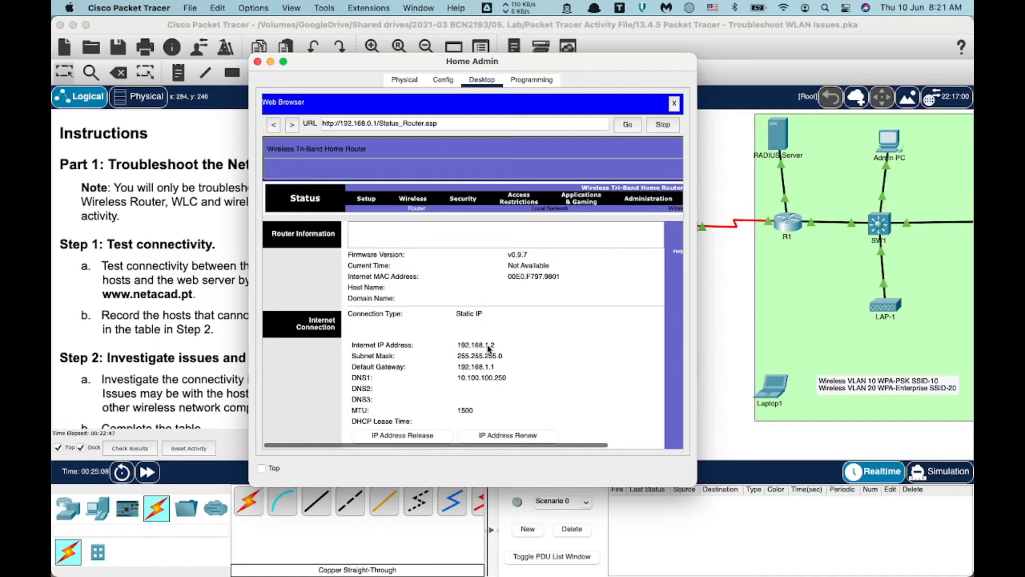
left_click_drag(374, 63, 586, 51)
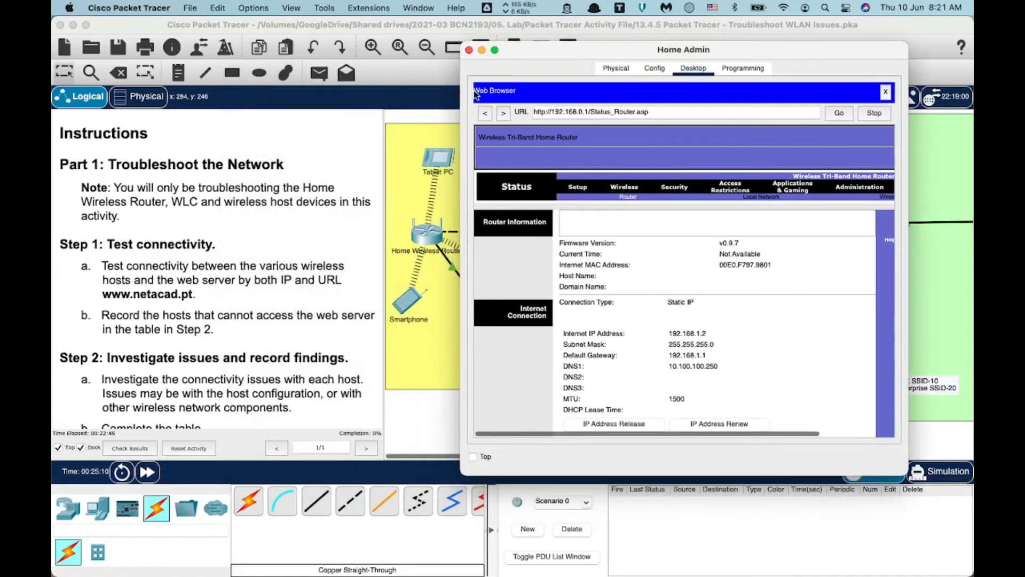
scroll(235, 242, "up", 10)
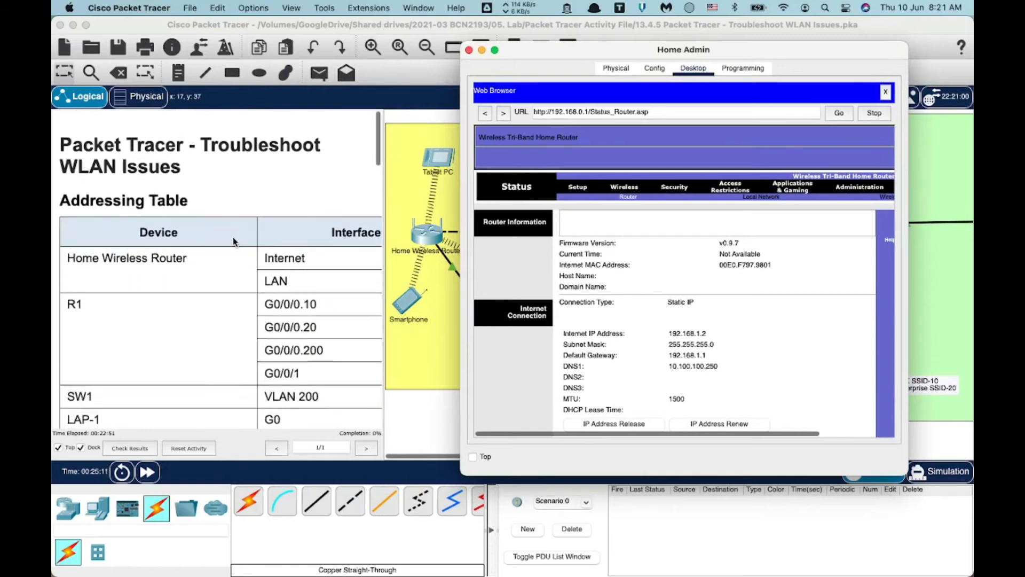
left_click(367, 142)
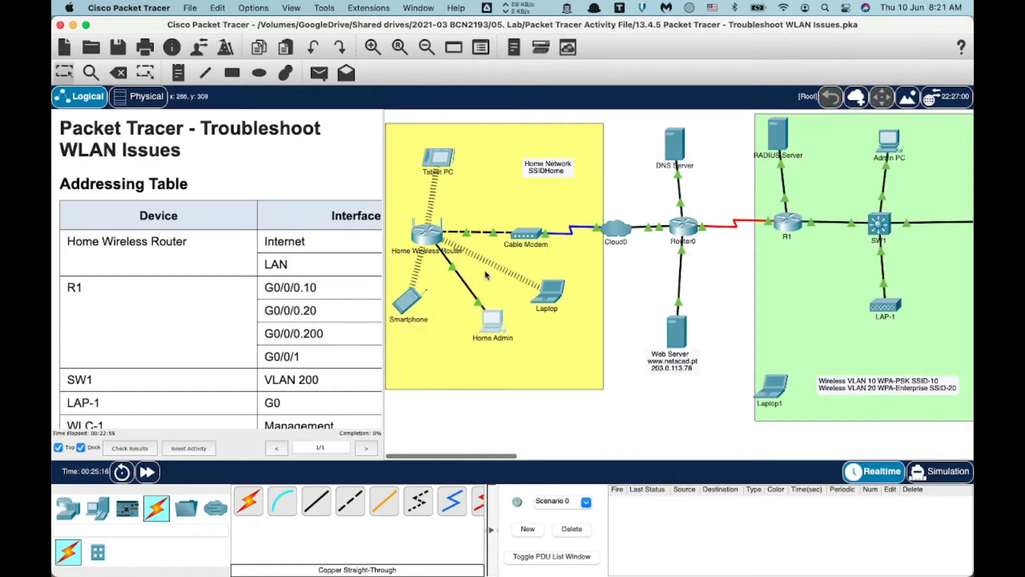
Widen the instructions to see the router's Internet interface listed as DHCP, then reopen Home Admin.
scroll(273, 278, "down", 2)
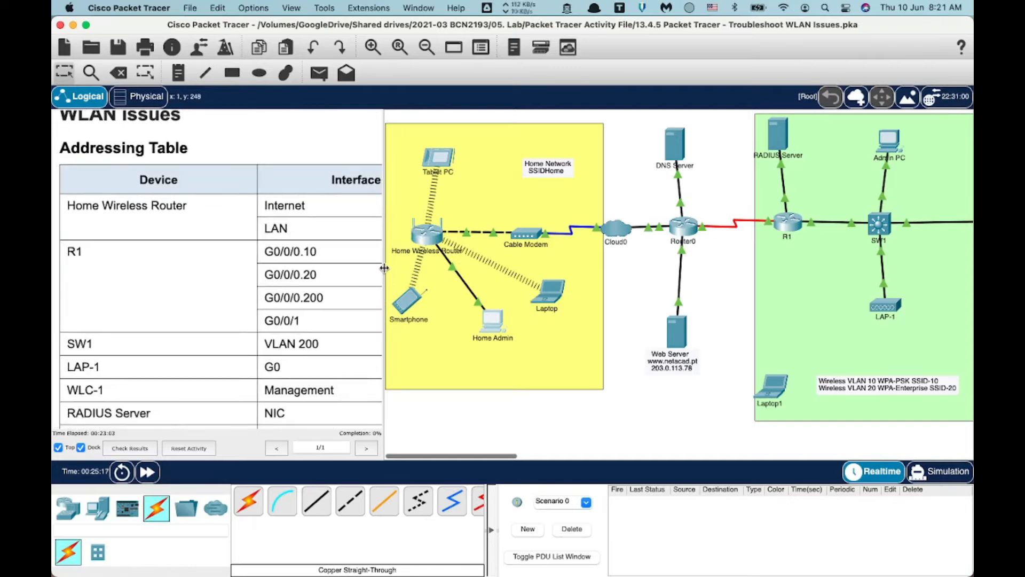
left_click_drag(385, 268, 506, 258)
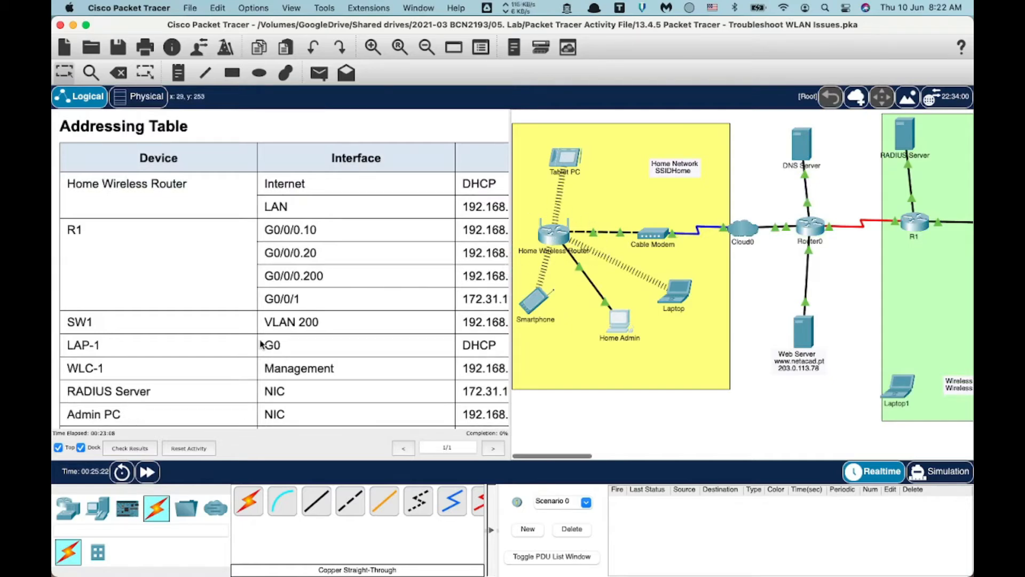
scroll(262, 344, "down", 3)
scroll(320, 186, "up", 3)
scroll(320, 187, "right", 1)
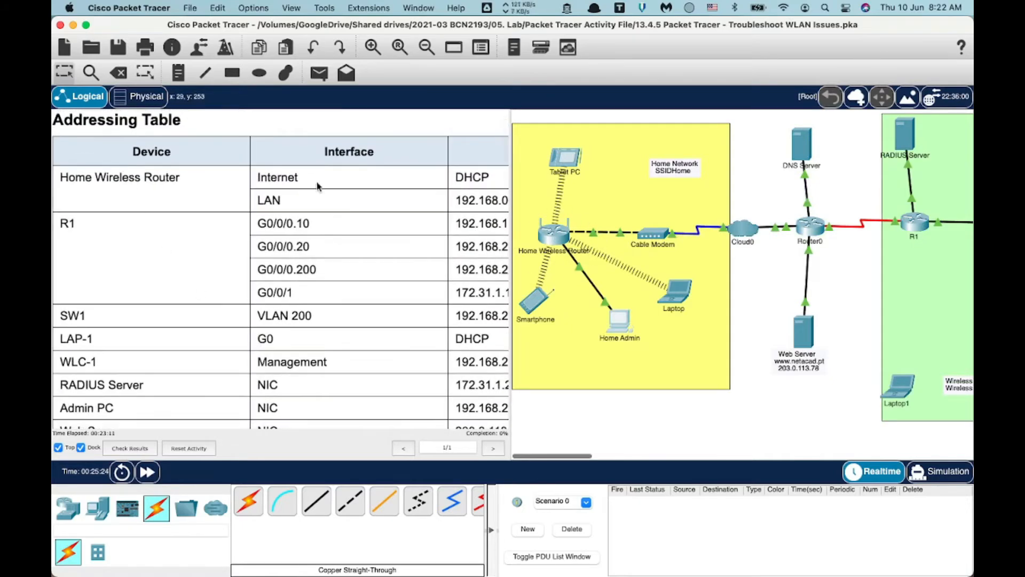
scroll(307, 193, "right", 3)
scroll(306, 193, "up", 1)
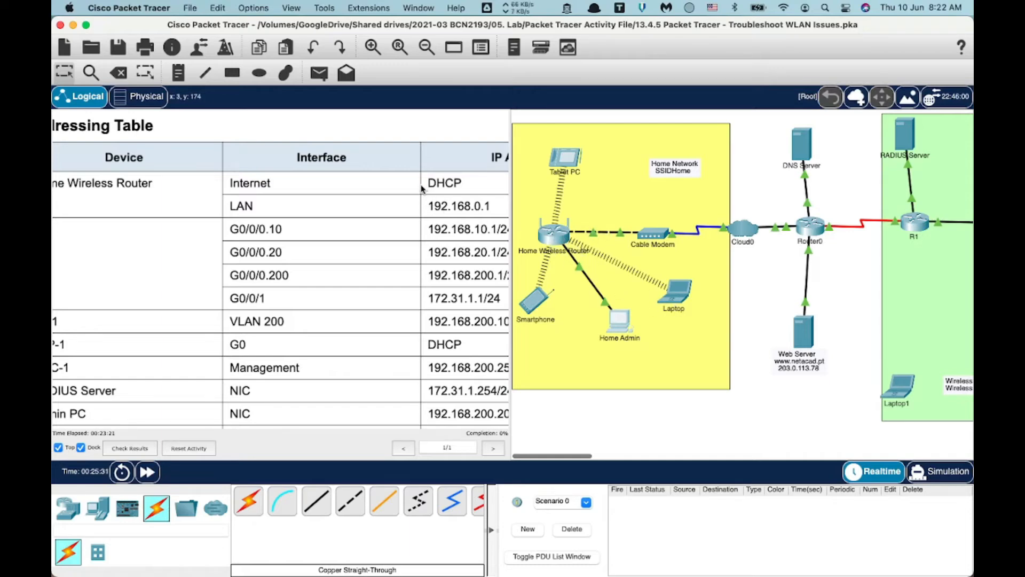
scroll(432, 187, "right", 3)
scroll(432, 187, "up", 1)
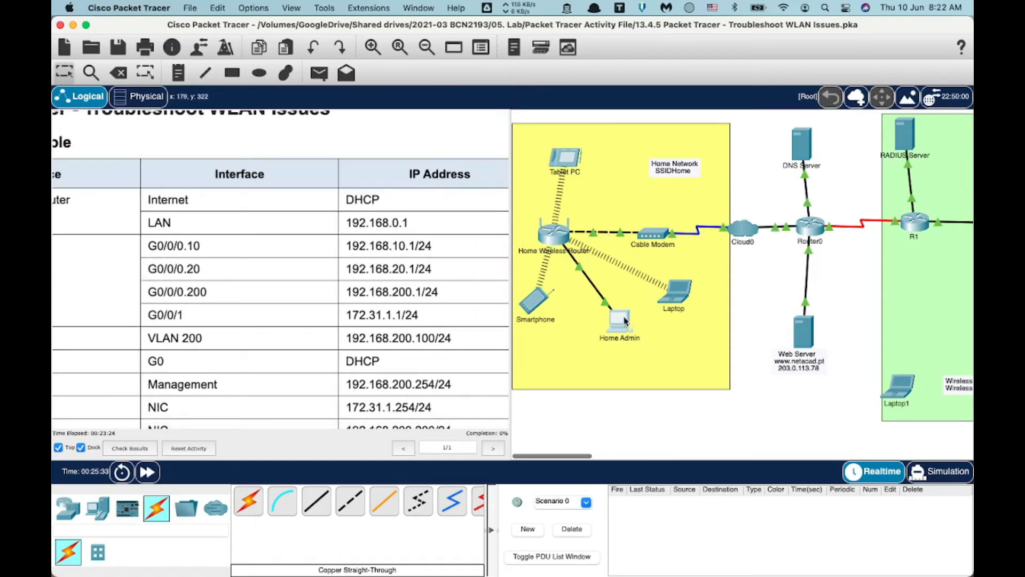
left_click(622, 323)
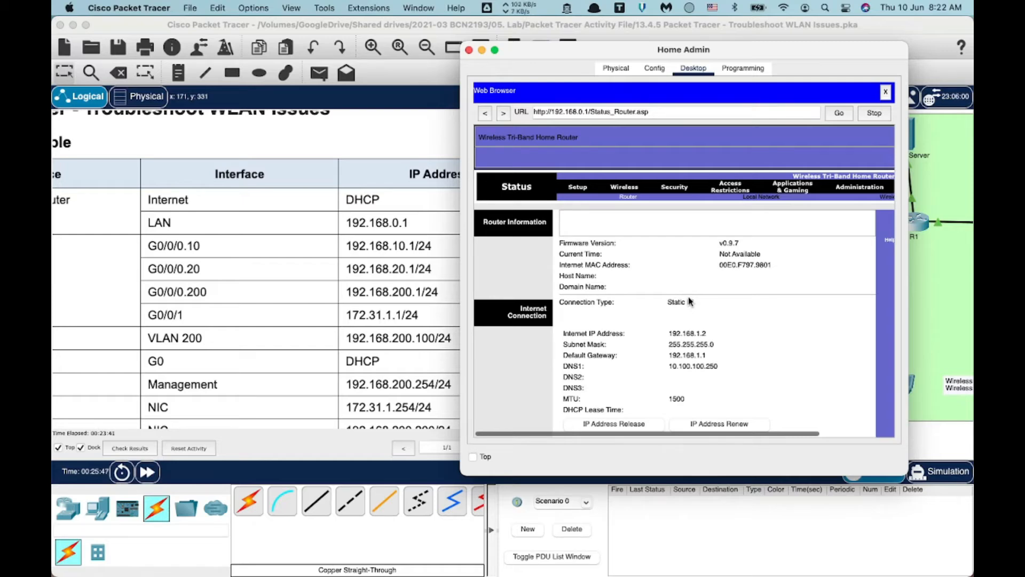
Set the router's Internet connection type to DHCP, save, and reload the setup page.
left_click(579, 188)
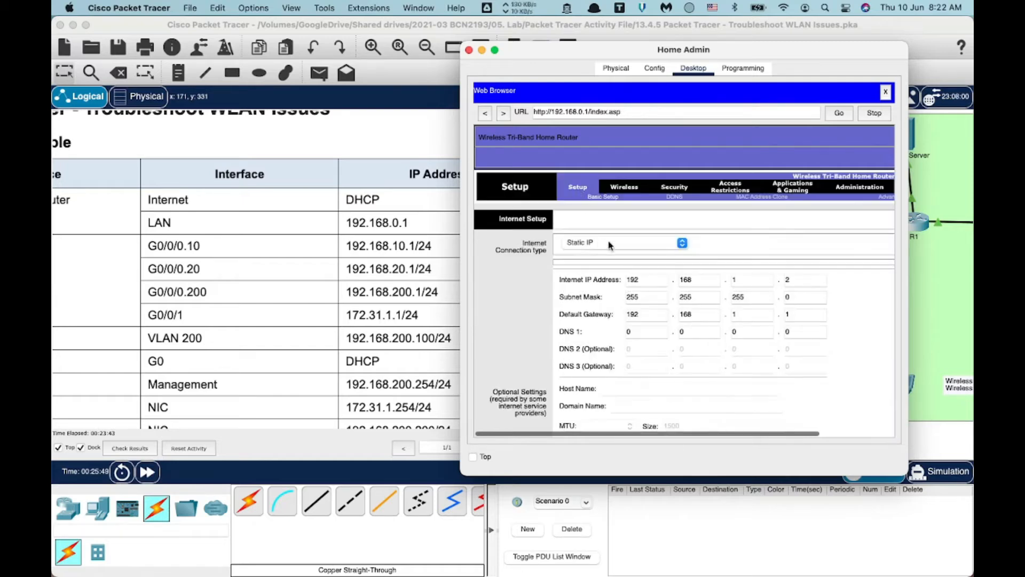
left_click(683, 244)
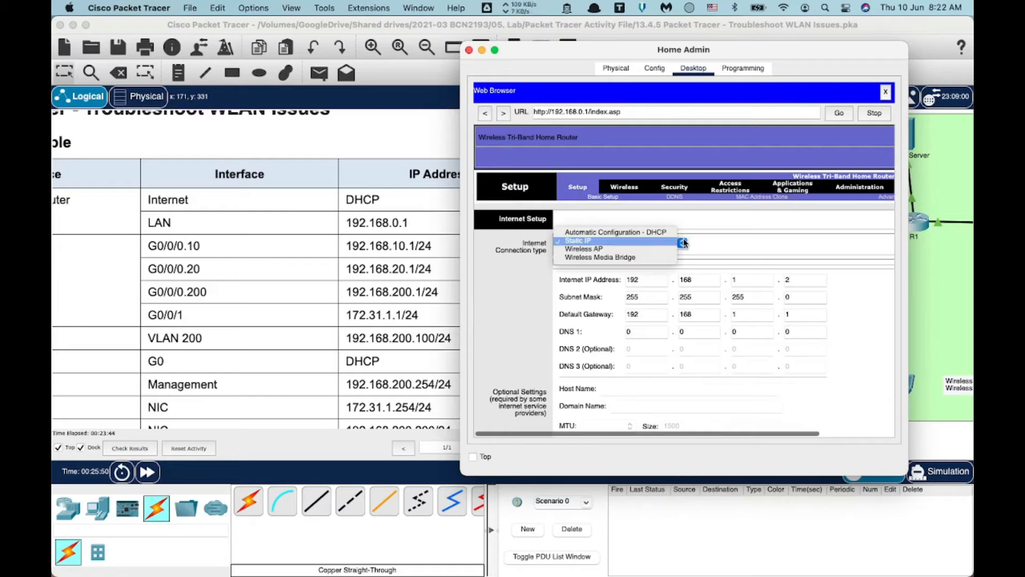
left_click(651, 235)
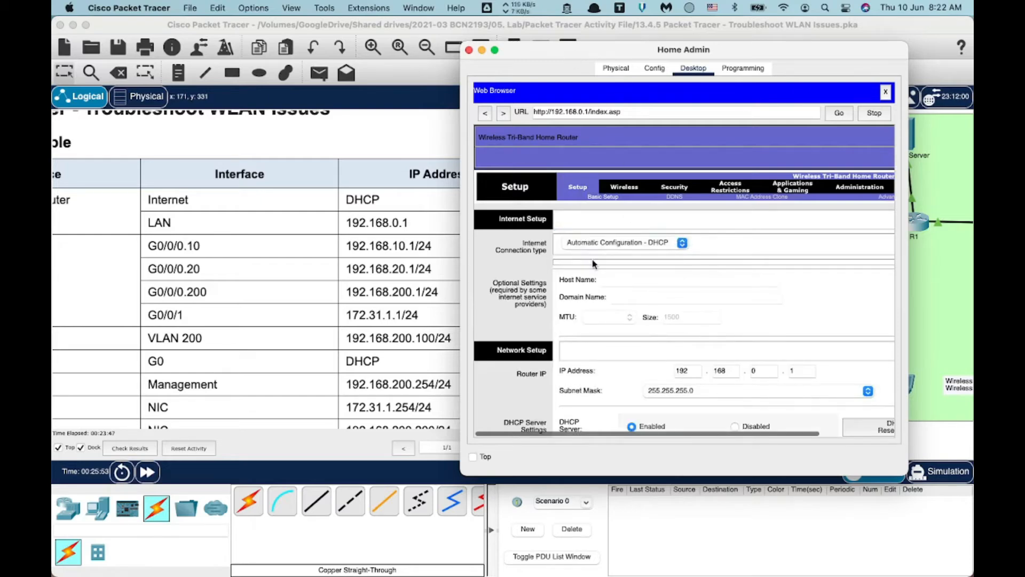
scroll(595, 264, "down", 15)
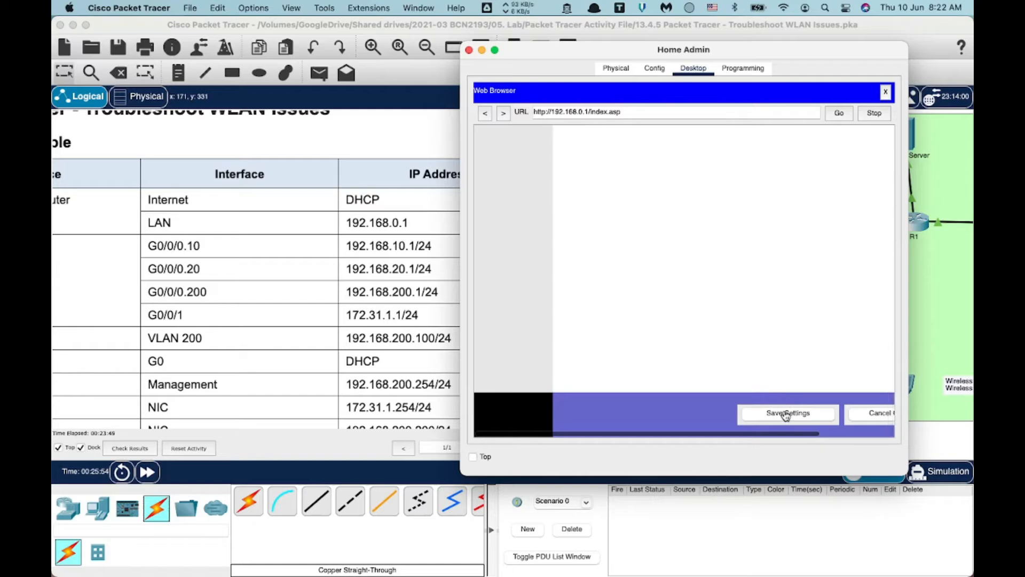
left_click(785, 414)
left_click(750, 112)
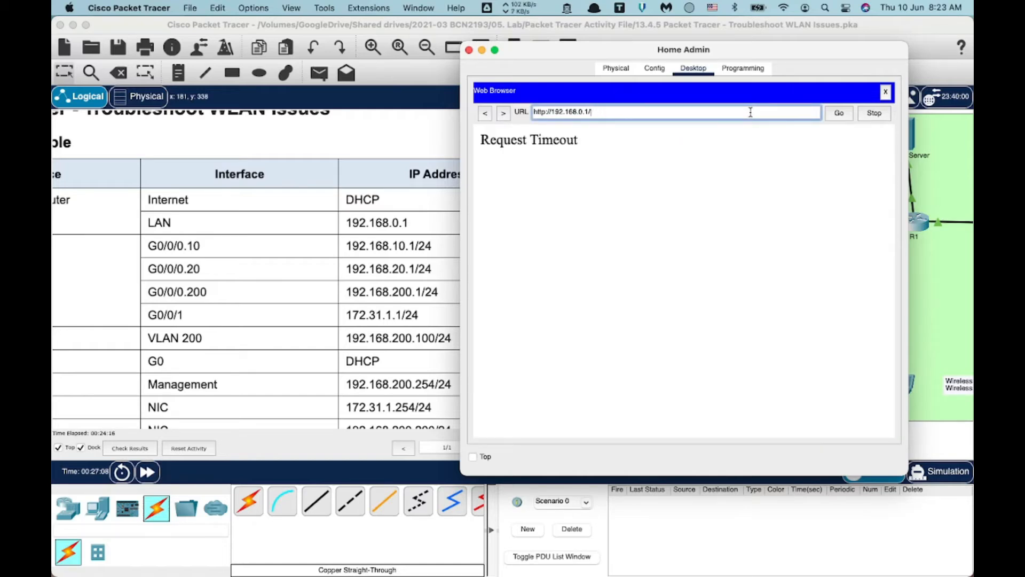
key("Return")
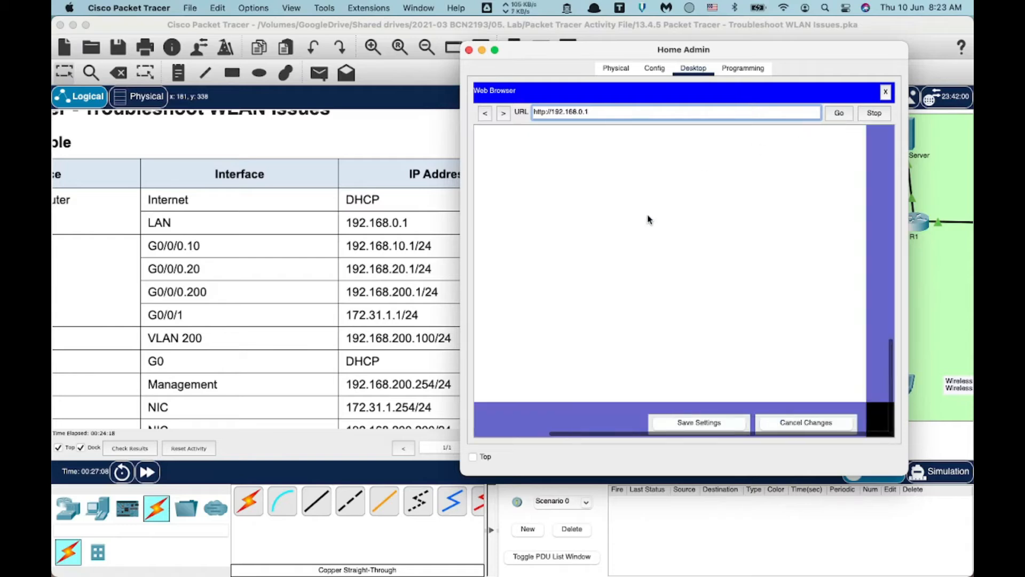
Confirm on the Status page the DHCP address 10.100.200.2, gateway 10.100.200.1, DNS 10.100.100.250, then close Home Admin.
scroll(648, 215, "up", 10)
scroll(648, 216, "left", 3)
scroll(648, 216, "up", 2)
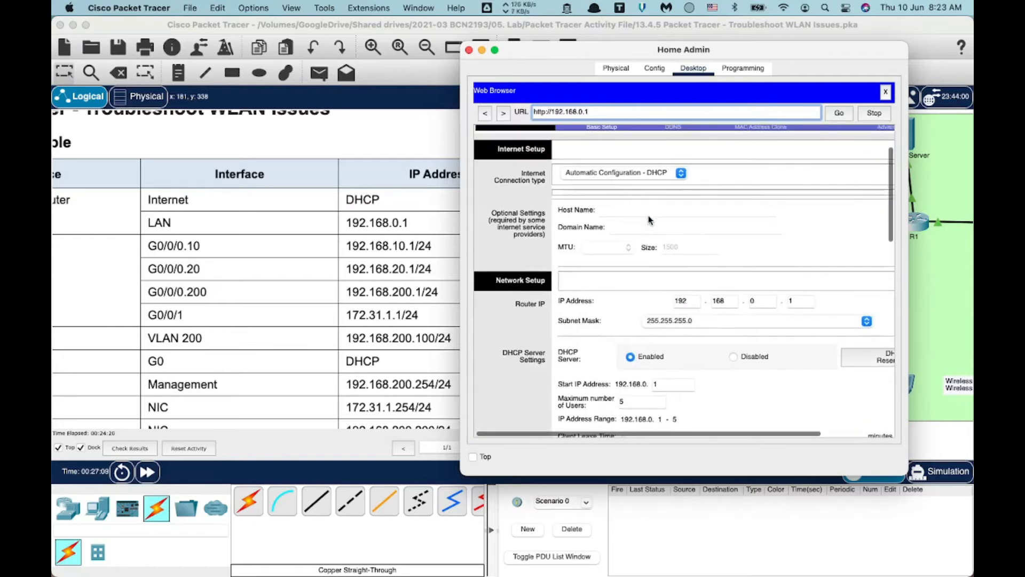
scroll(566, 197, "right", 2)
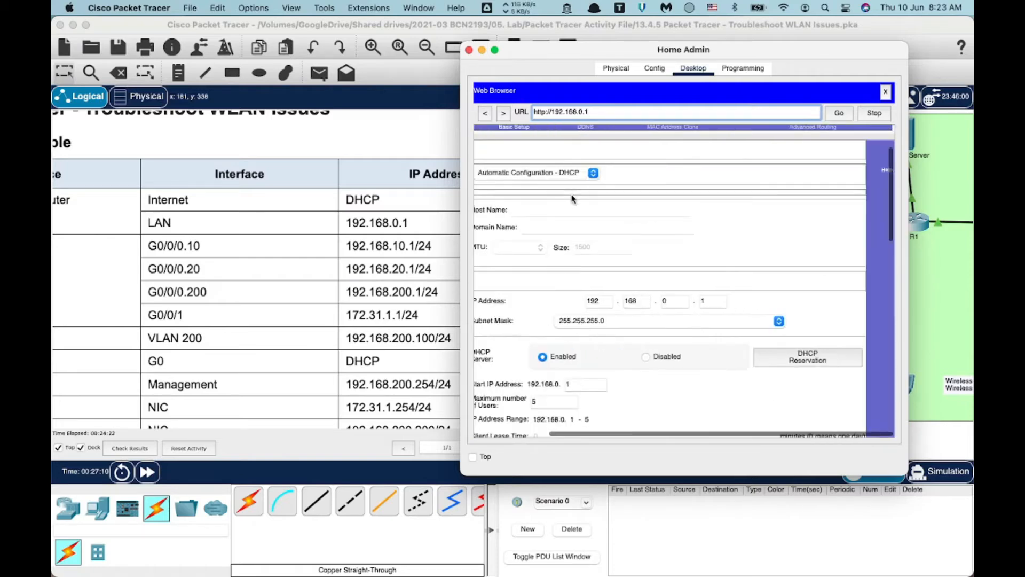
scroll(611, 213, "up", 2)
scroll(611, 214, "right", 2)
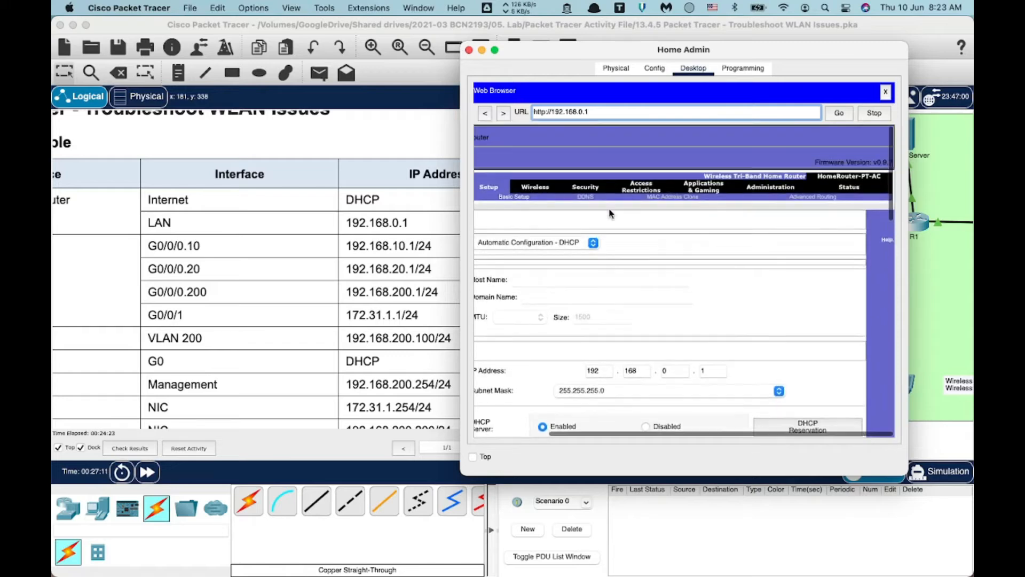
left_click(850, 189)
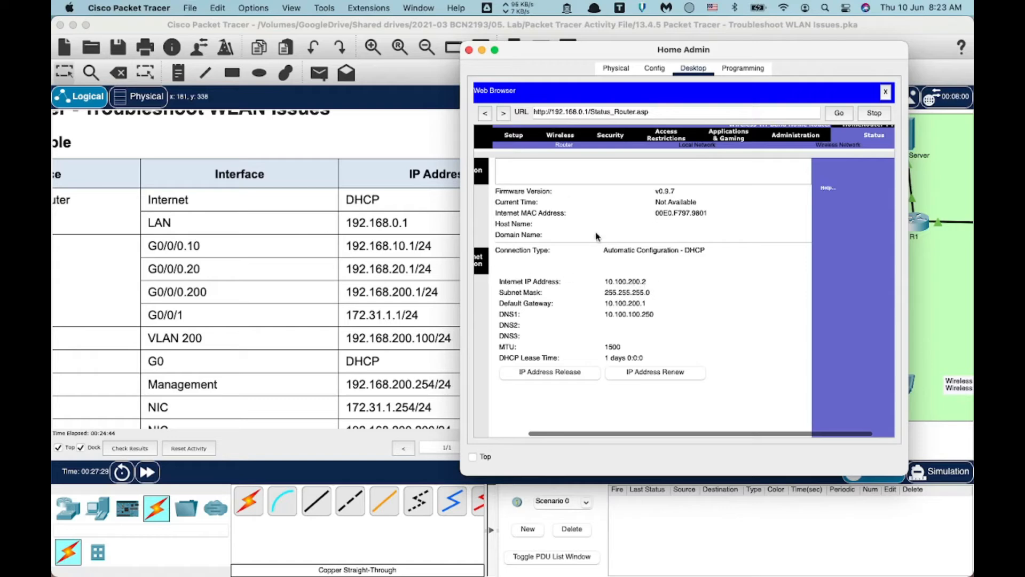
left_click(469, 51)
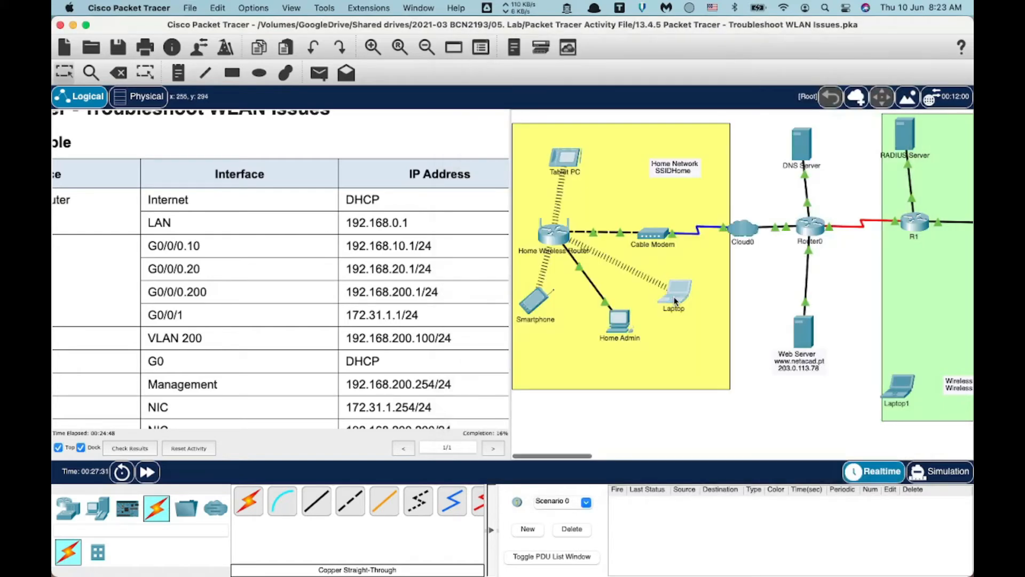
Recheck the Laptop's IP configuration and rerun ping 10.100.100.250, losing all 4 packets.
left_click(675, 302)
left_click(342, 111)
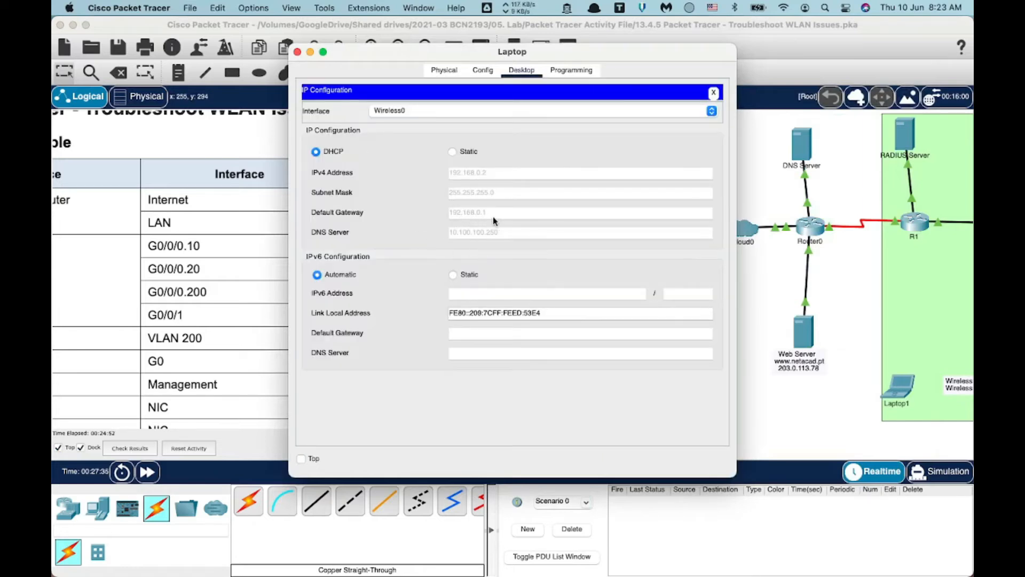
left_click(714, 94)
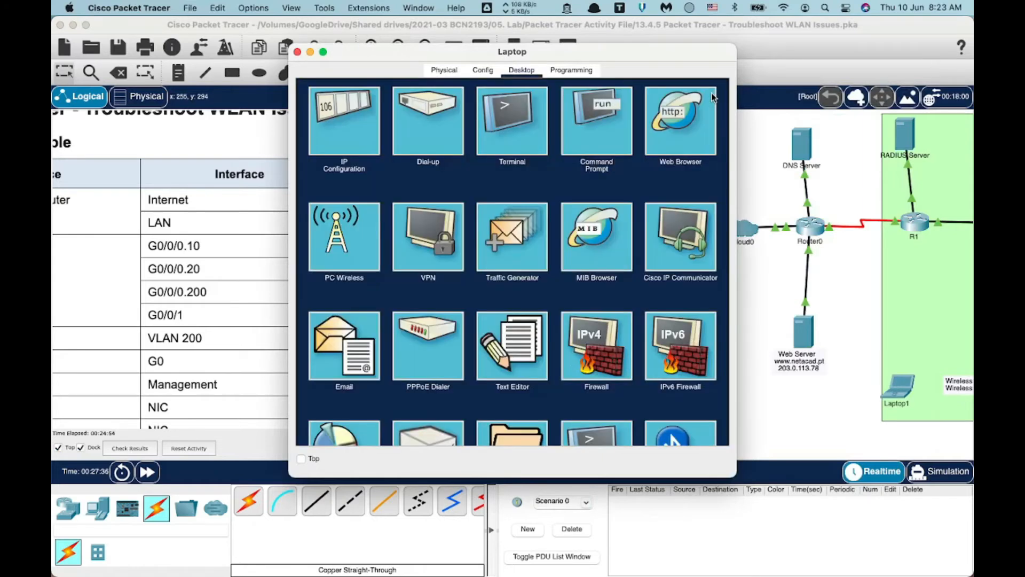
left_click(592, 113)
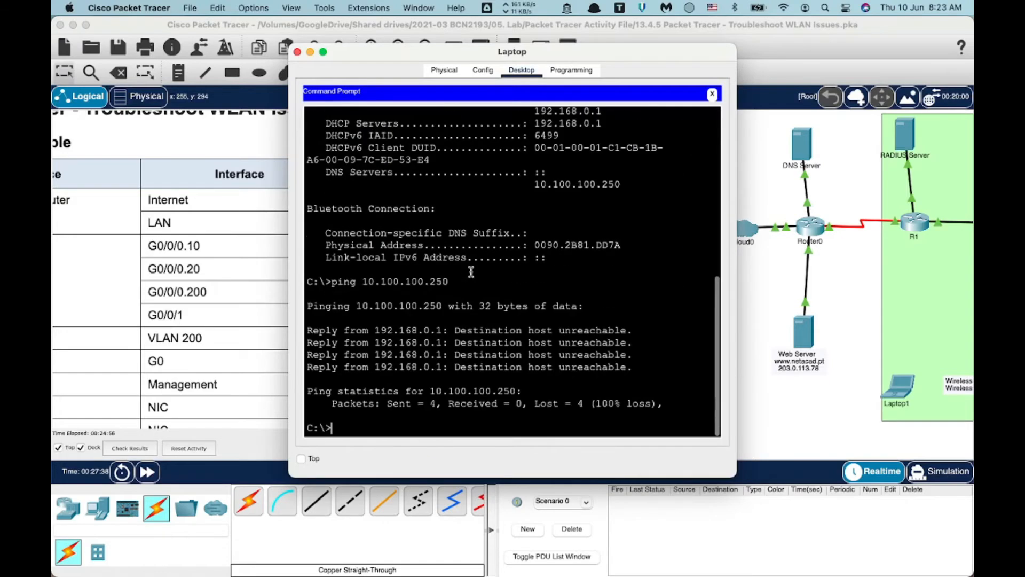
key("Up")
key("Return")
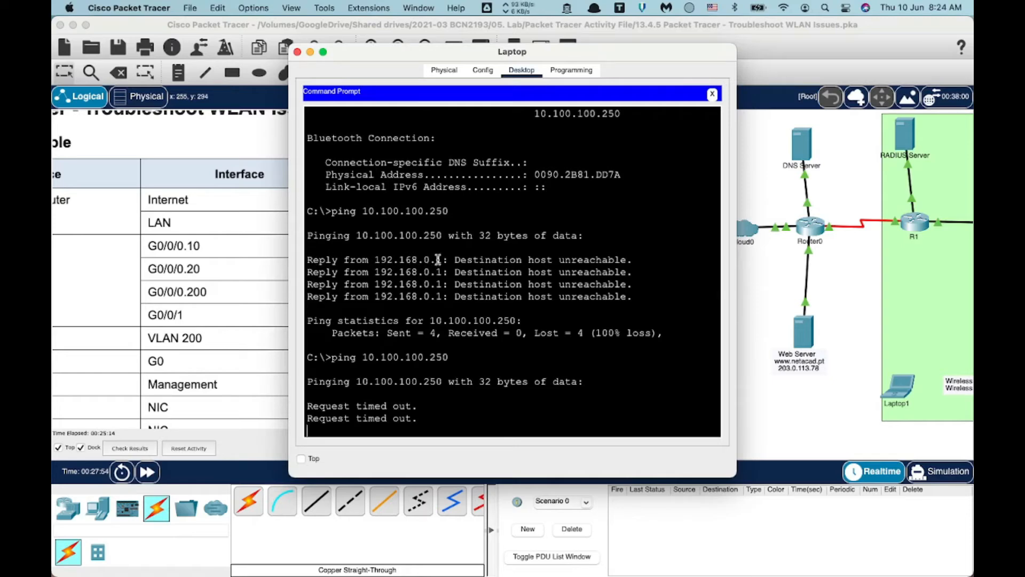
left_click_drag(425, 52, 203, 47)
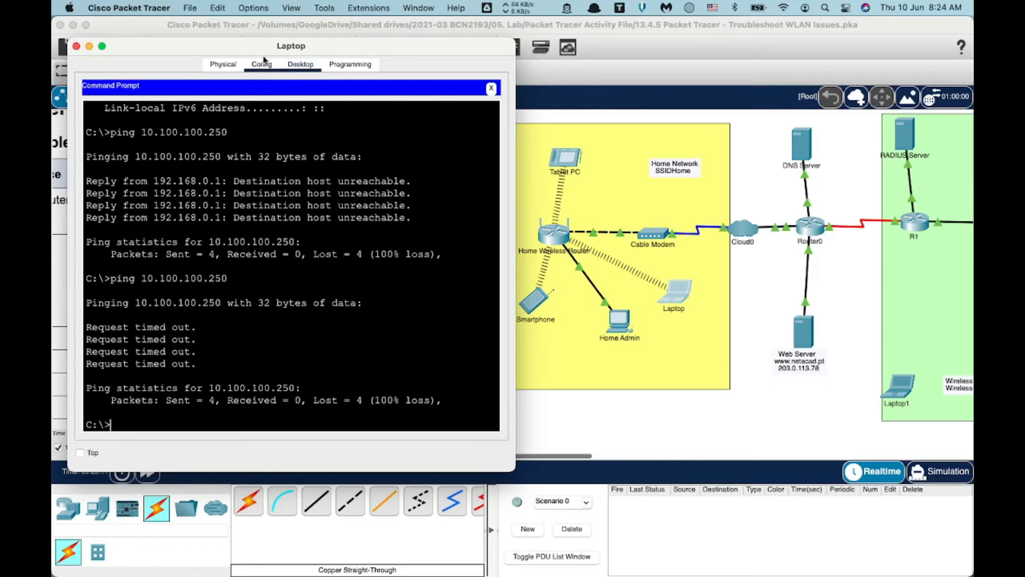
Scroll the Addressing Table to the DNS Server row at 10.100.100.254, then bring back the Laptop's ping output.
left_click_drag(257, 50, 652, 97)
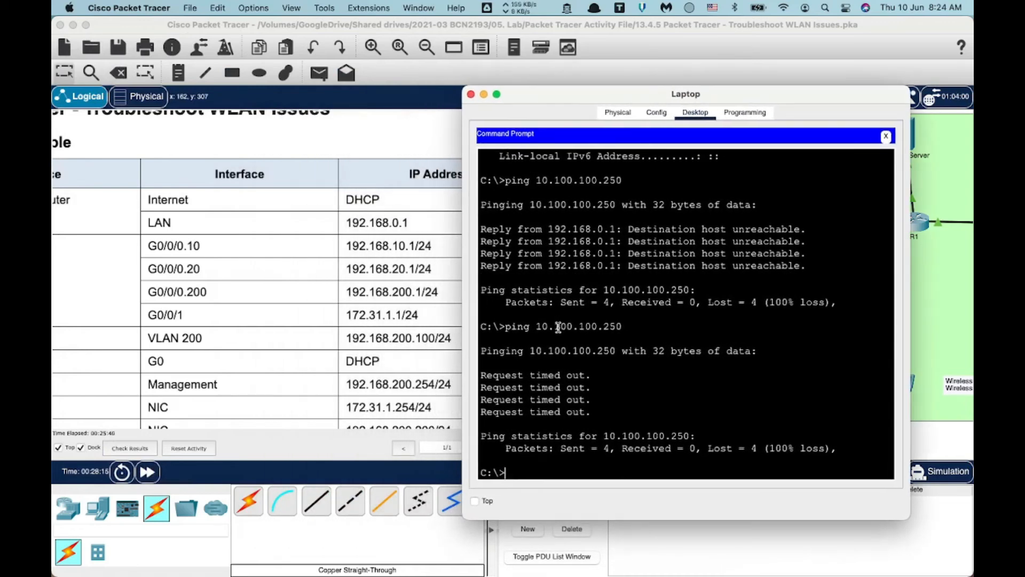
scroll(233, 327, "left", 5)
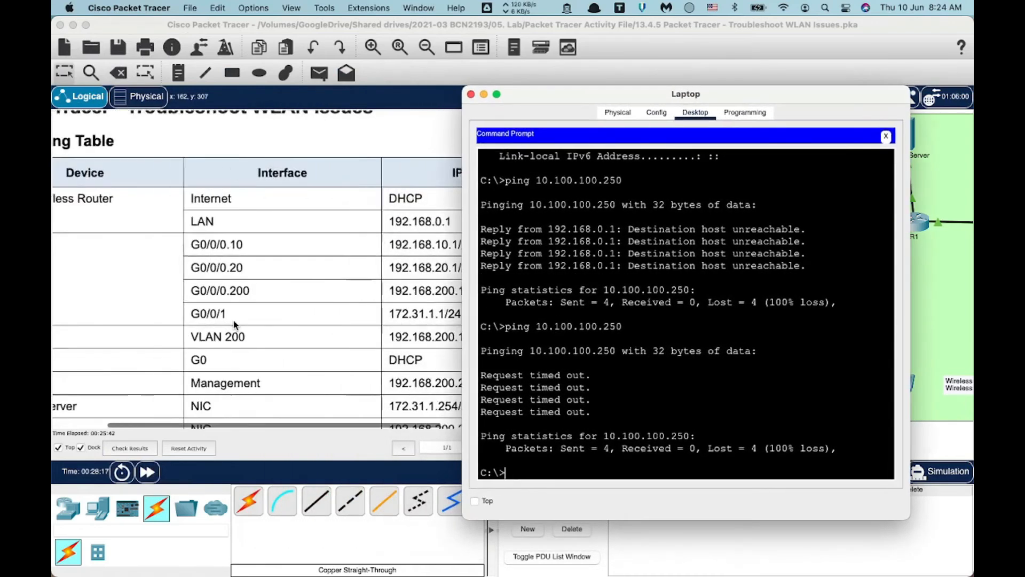
scroll(235, 324, "down", 2)
scroll(235, 324, "down", 3)
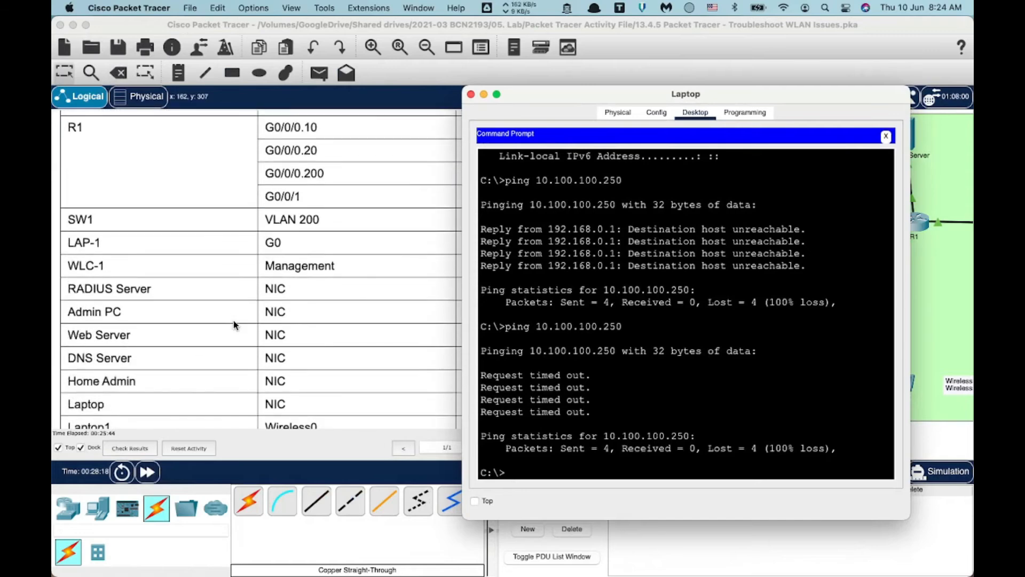
left_click(89, 358)
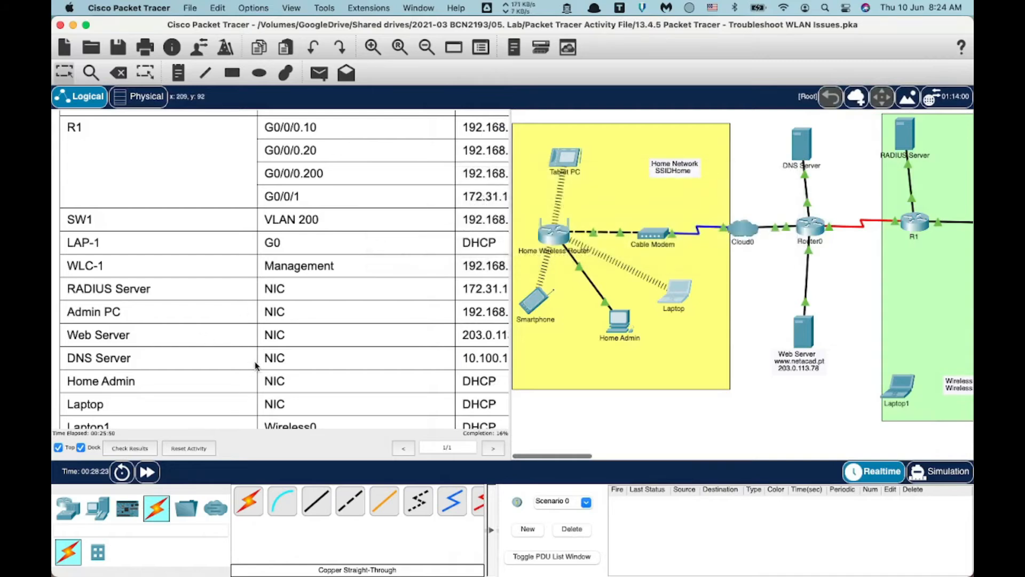
scroll(256, 366, "right", 4)
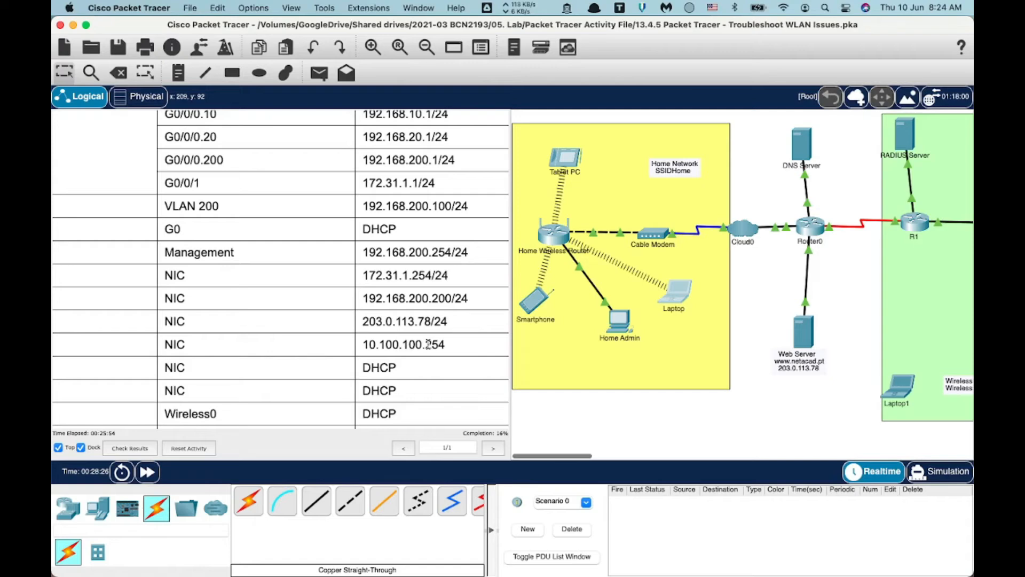
left_click(681, 295)
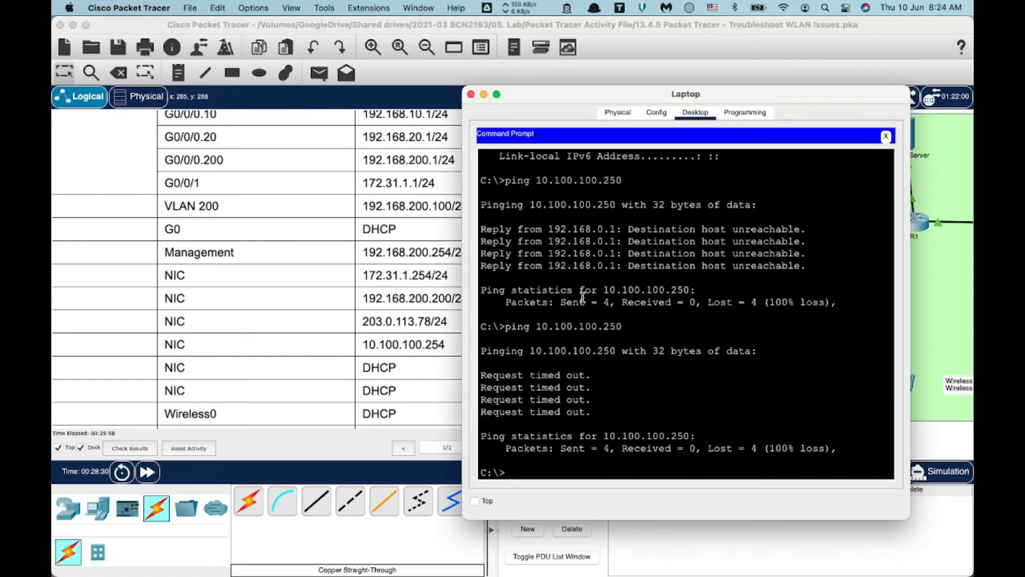
Set the Laptop to static IPv4 with DNS 10.100.100.254, keeping 192.168.0.2 and gateway 192.168.0.1.
left_click(887, 137)
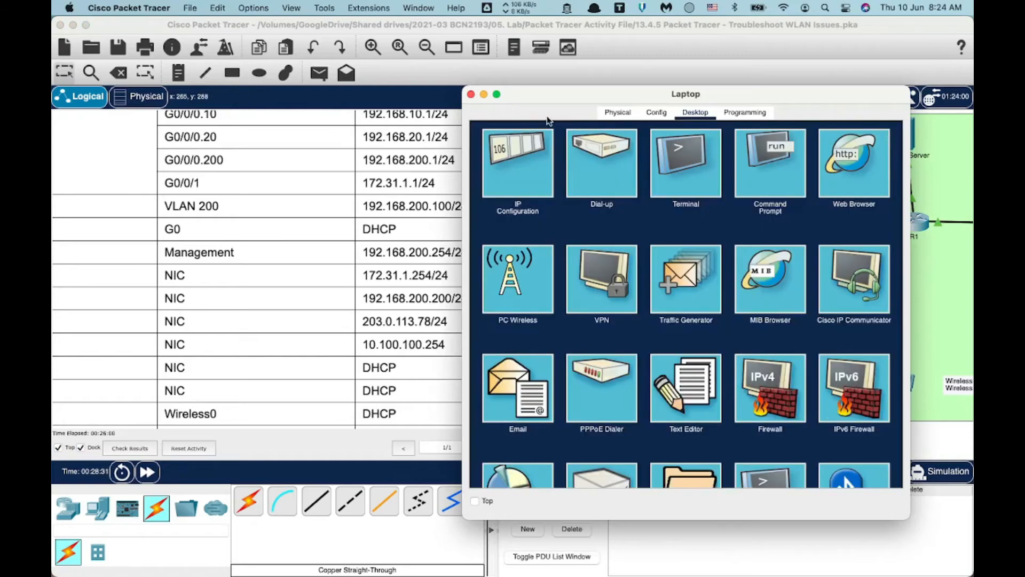
left_click(530, 147)
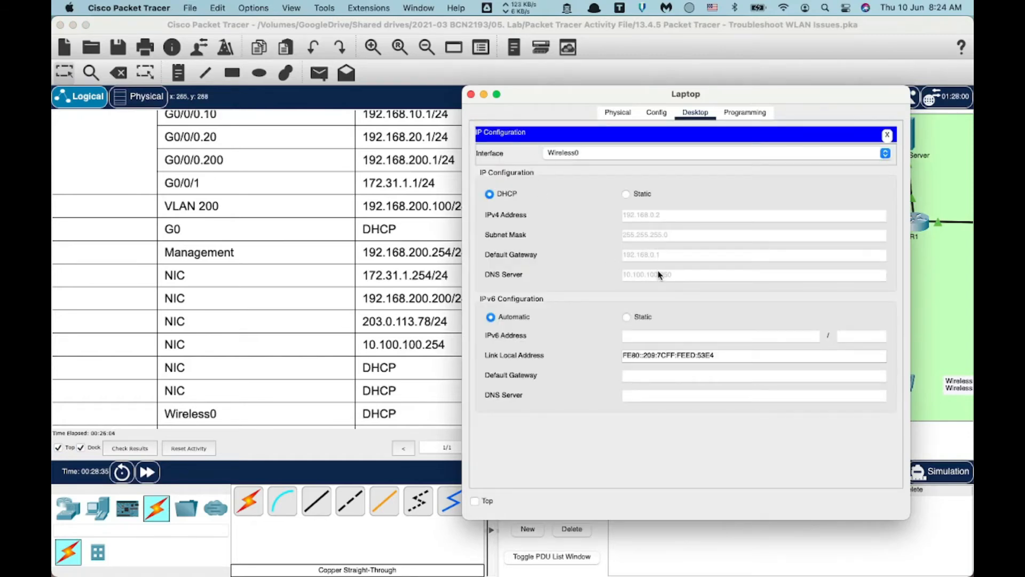
left_click(625, 192)
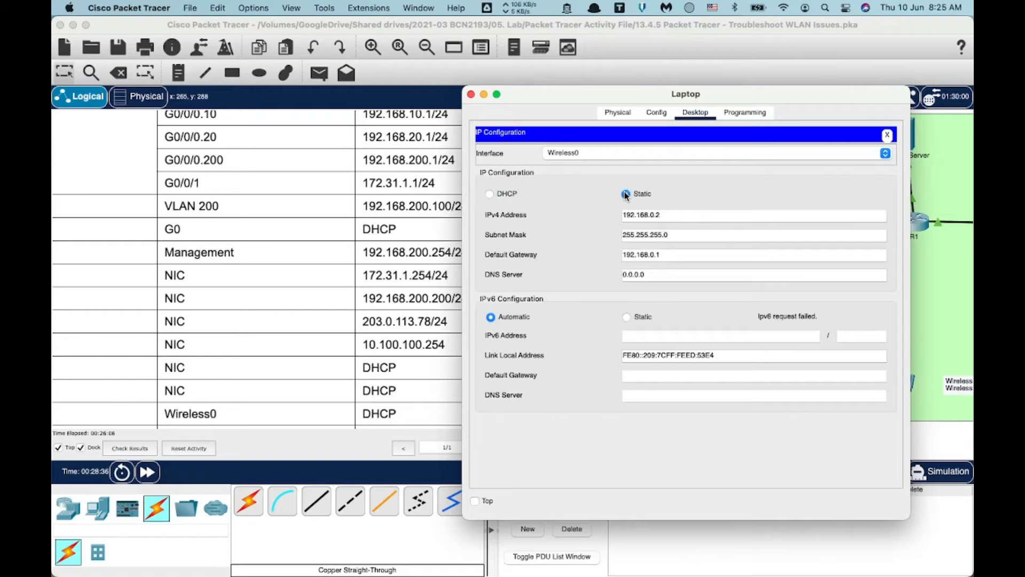
left_click(651, 275)
triple_click(652, 276)
type("1")
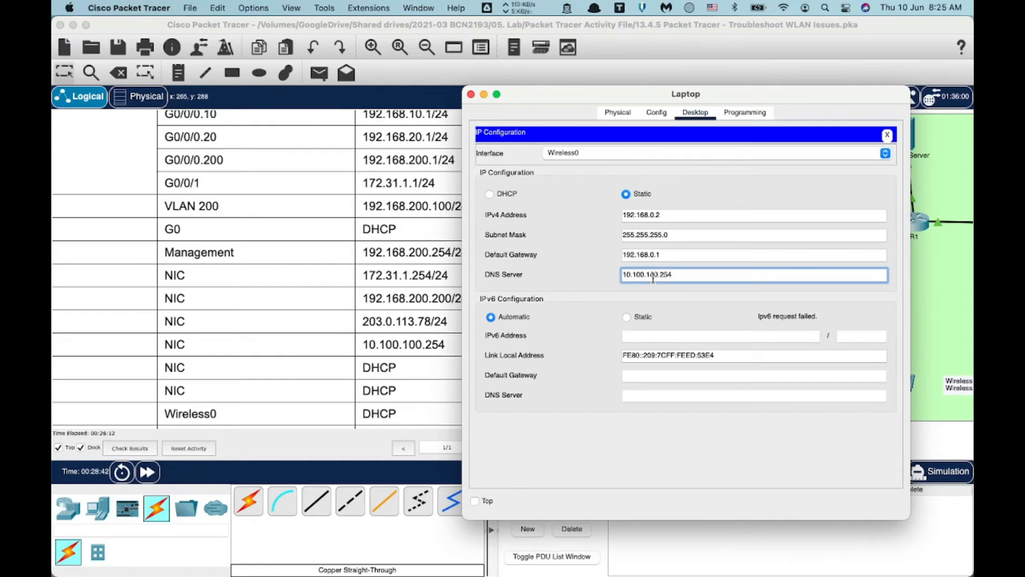
left_click(887, 135)
key("super+w")
scroll(221, 274, "down", 5)
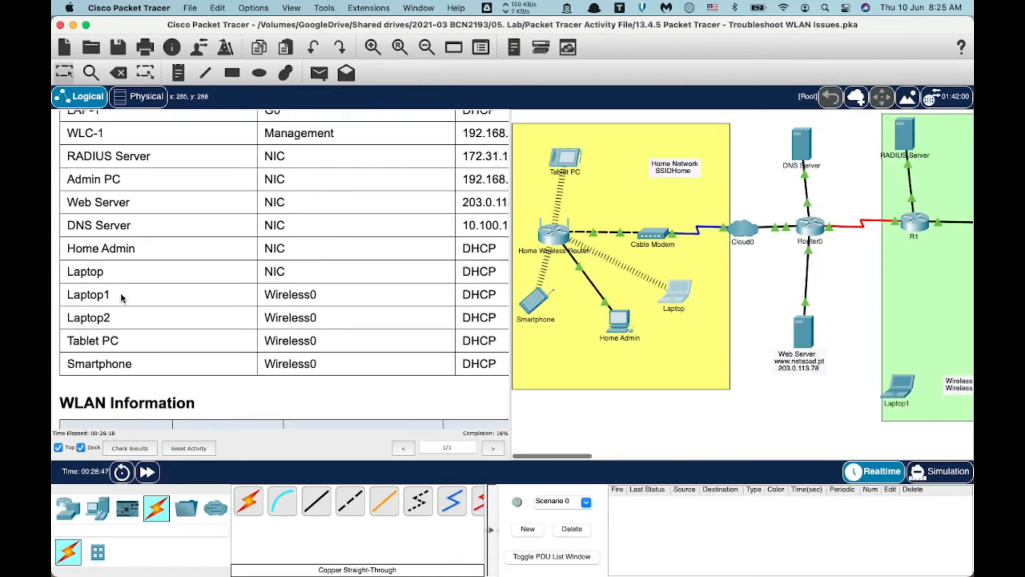
Switch the Tablet PC to DHCP so it obtains 192.168.0.5 with gateway 192.168.0.1.
scroll(174, 284, "right", 5)
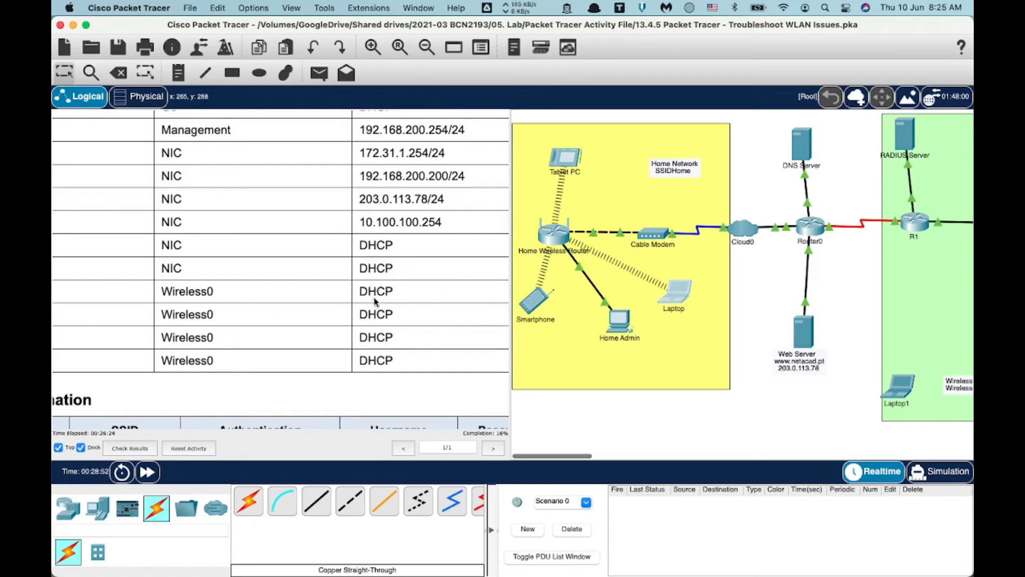
left_click(568, 165)
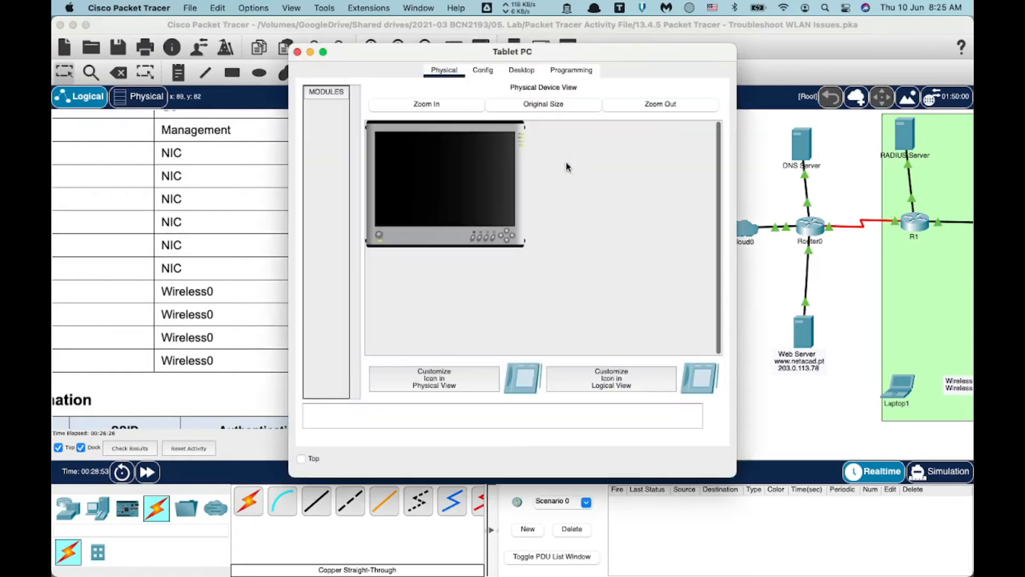
left_click(513, 73)
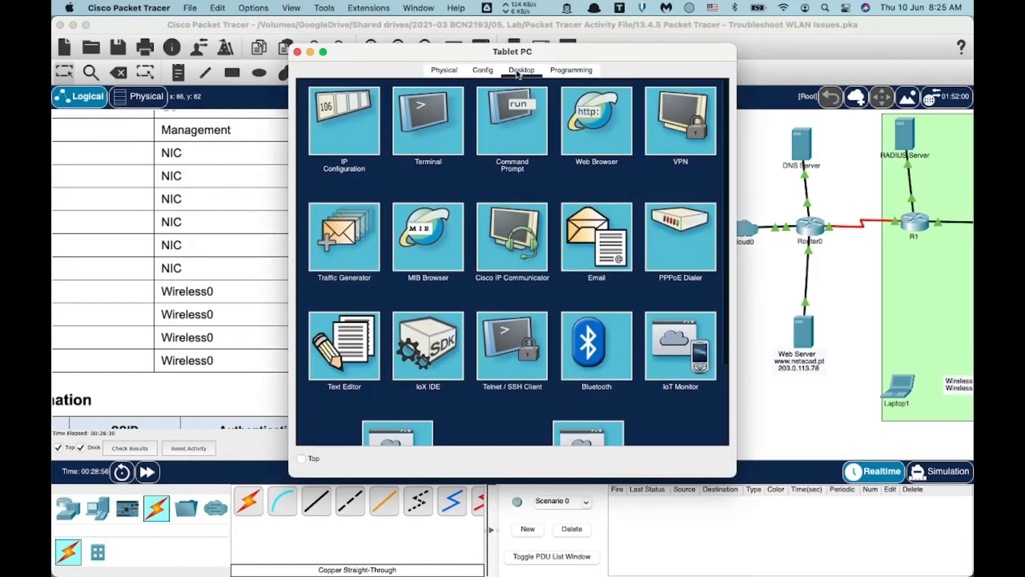
left_click(329, 105)
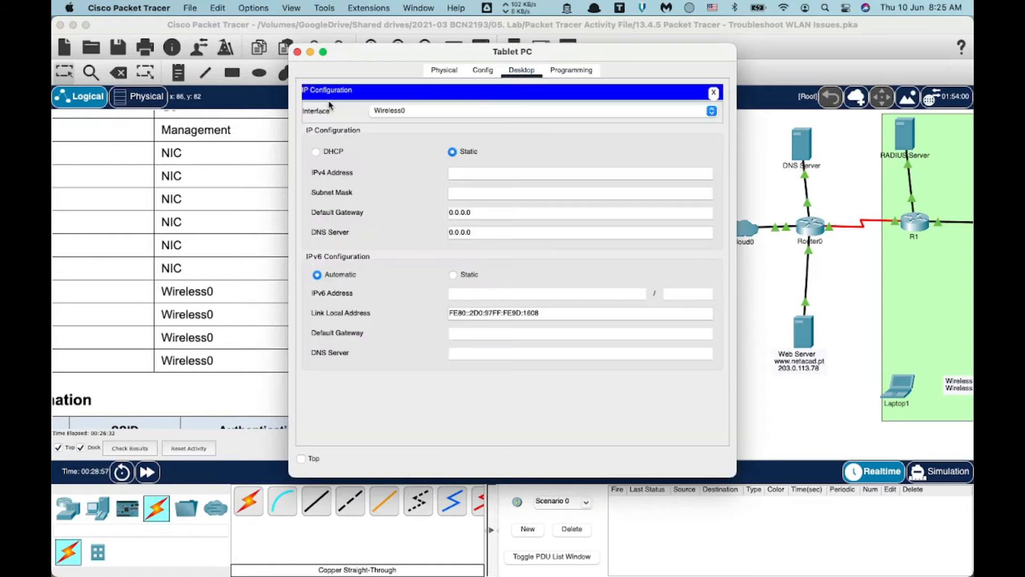
left_click(317, 153)
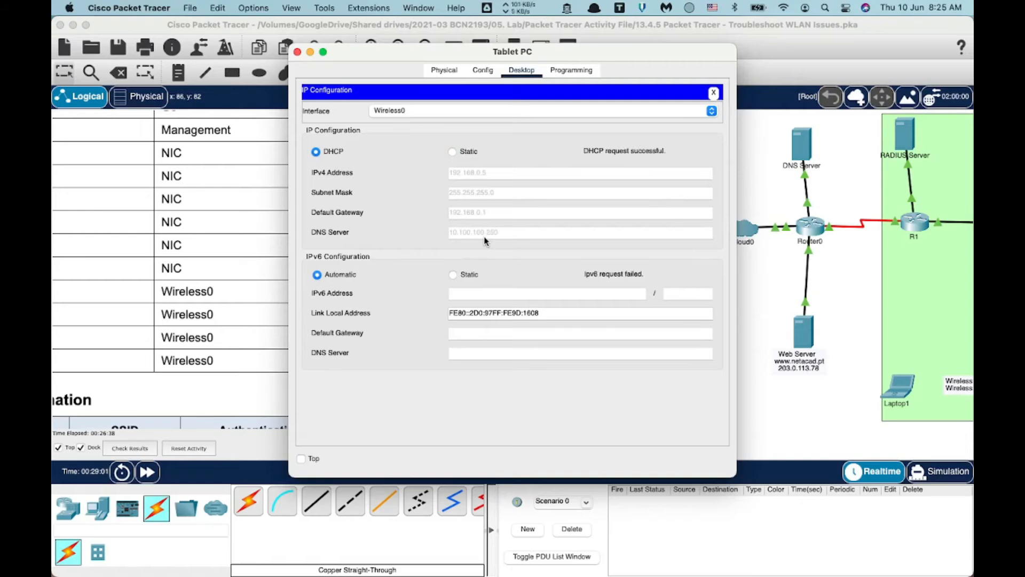
left_click(715, 94)
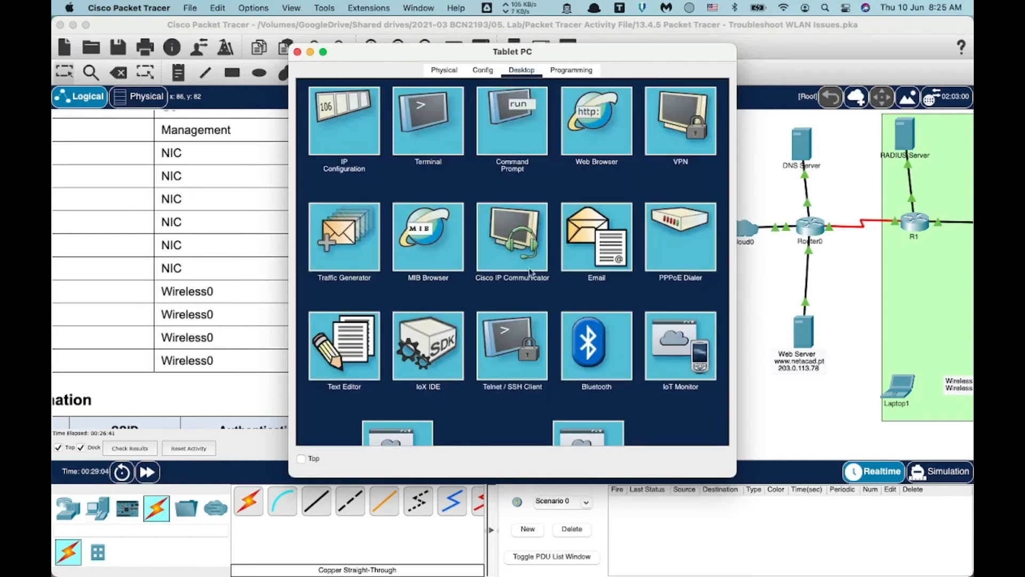
left_click(297, 52)
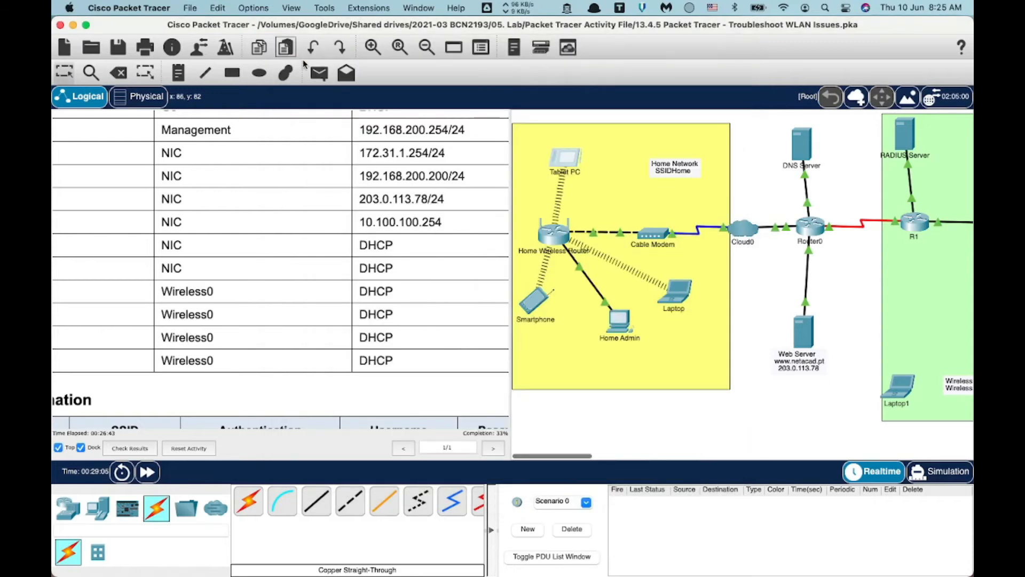
left_click(540, 307)
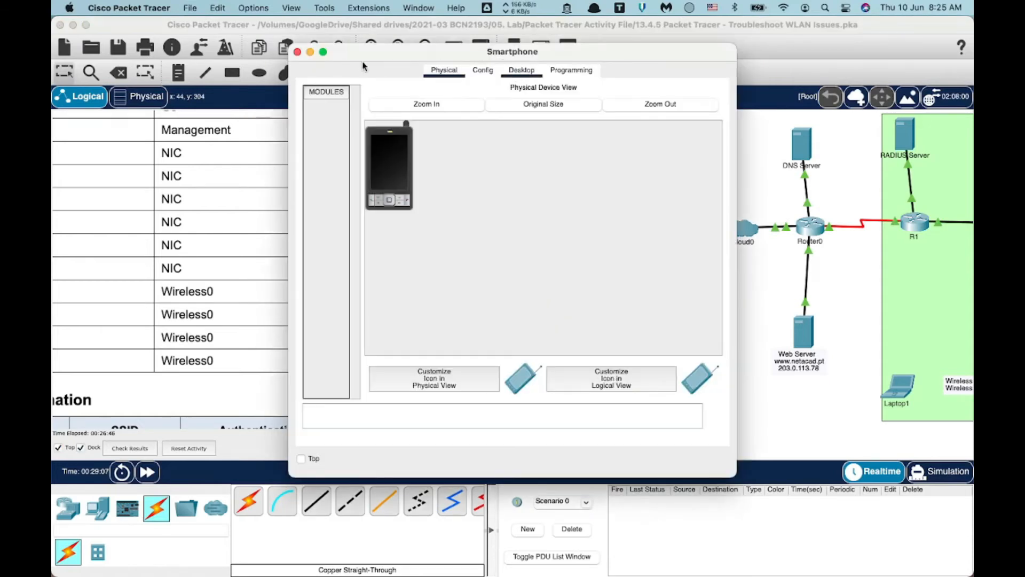
left_click(341, 105)
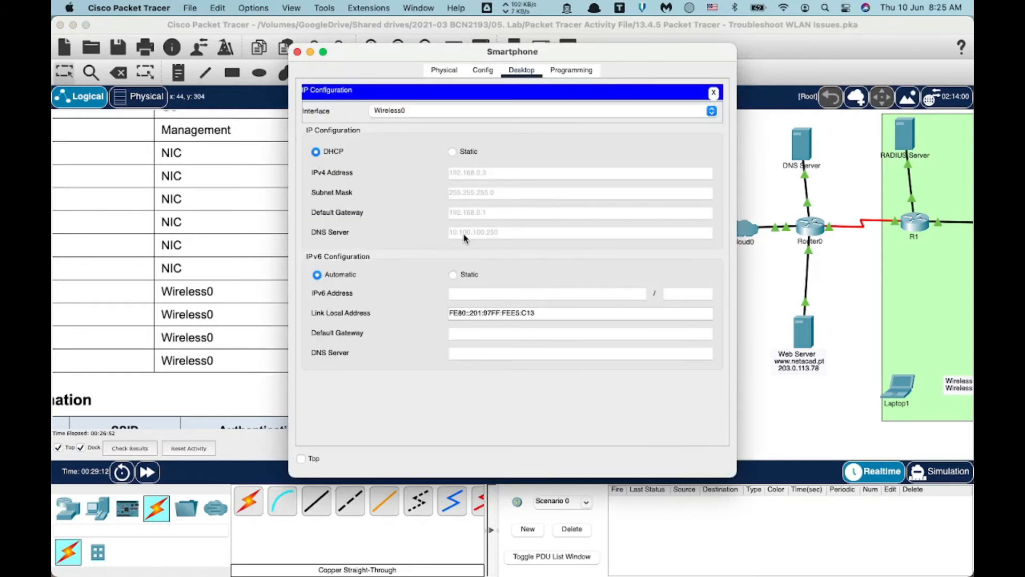
left_click(715, 94)
left_click(297, 52)
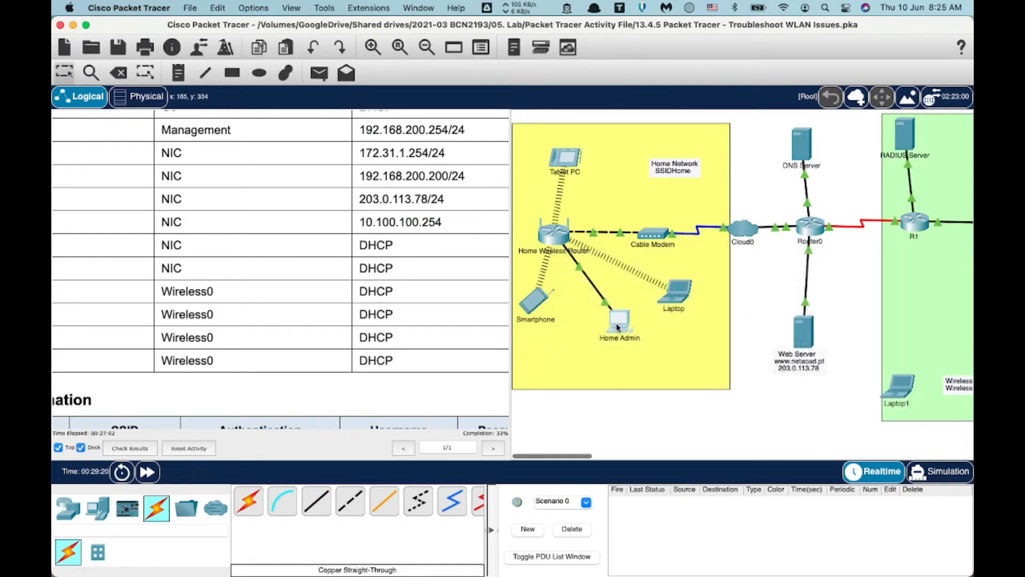
Log in as admin to the home router at 192.168.0.1 from Home Admin's web browser.
left_click(618, 327)
left_click(673, 129)
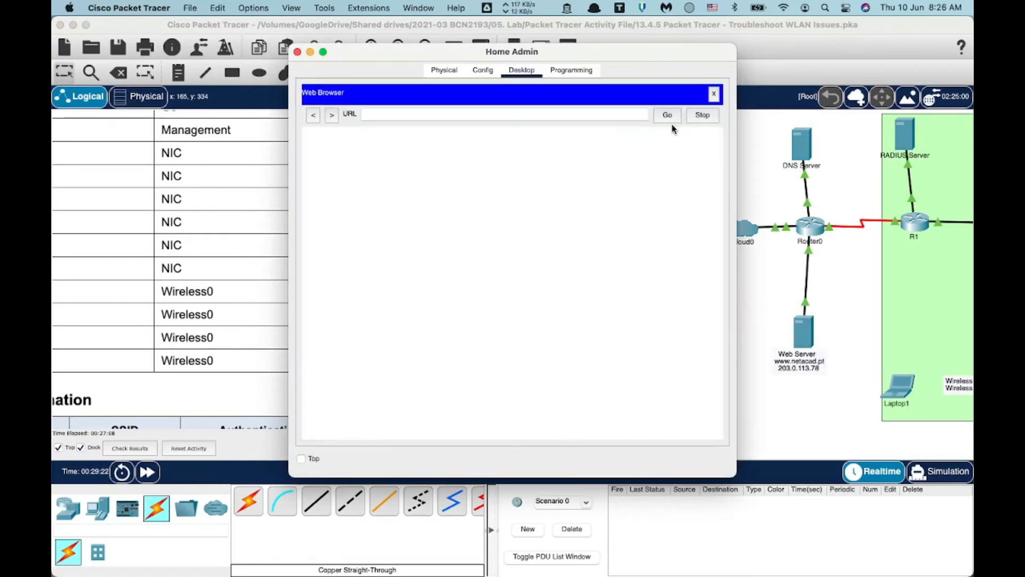
left_click(452, 111)
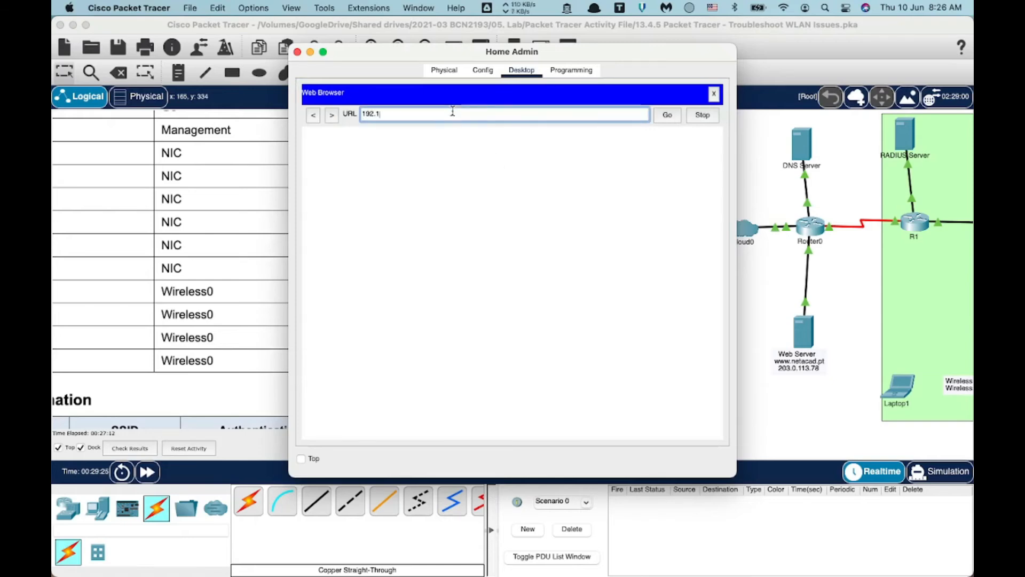
type("192.168.0.1")
key("Return")
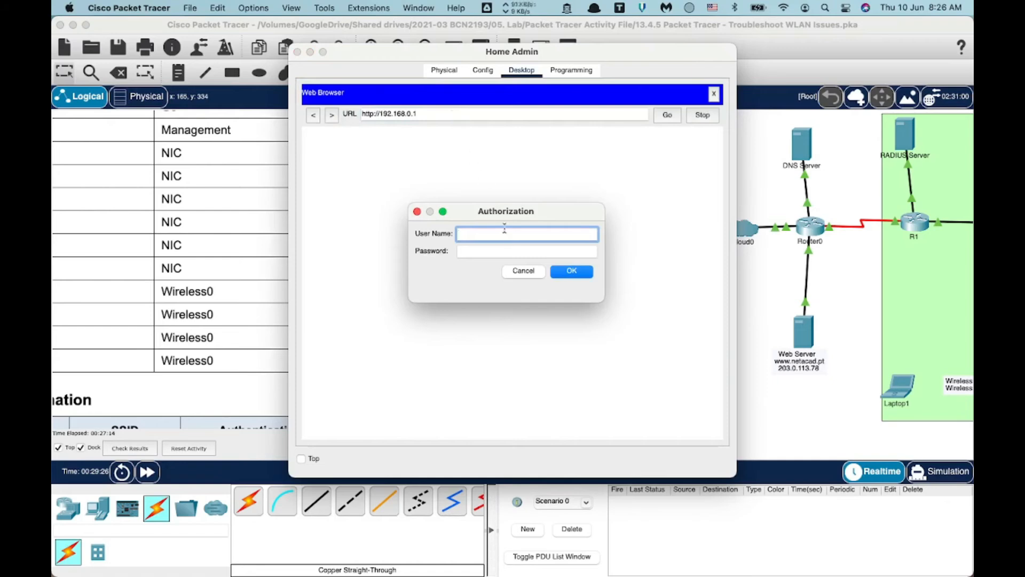
type("admin")
key("Tab")
type("admi")
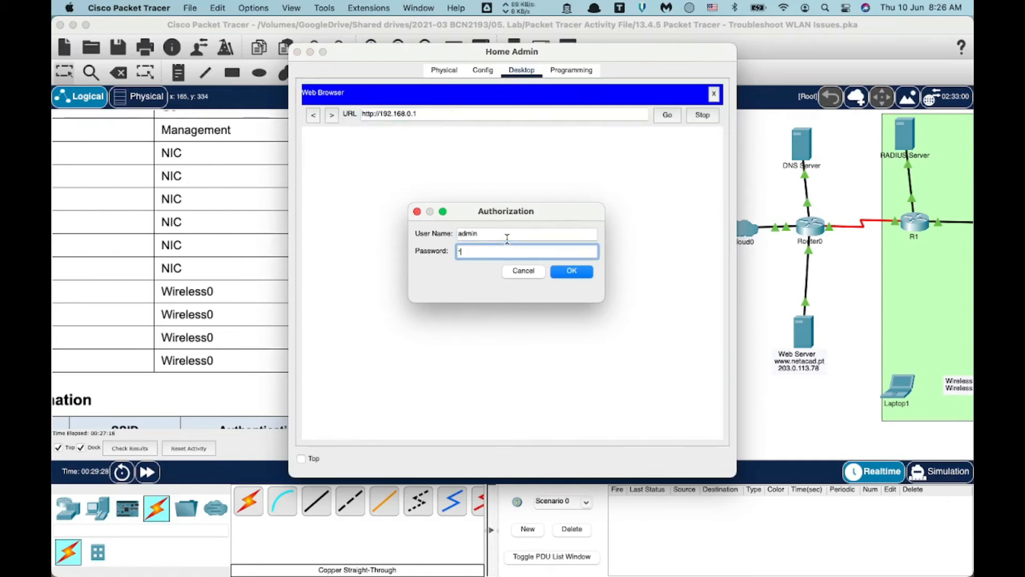
left_click(571, 272)
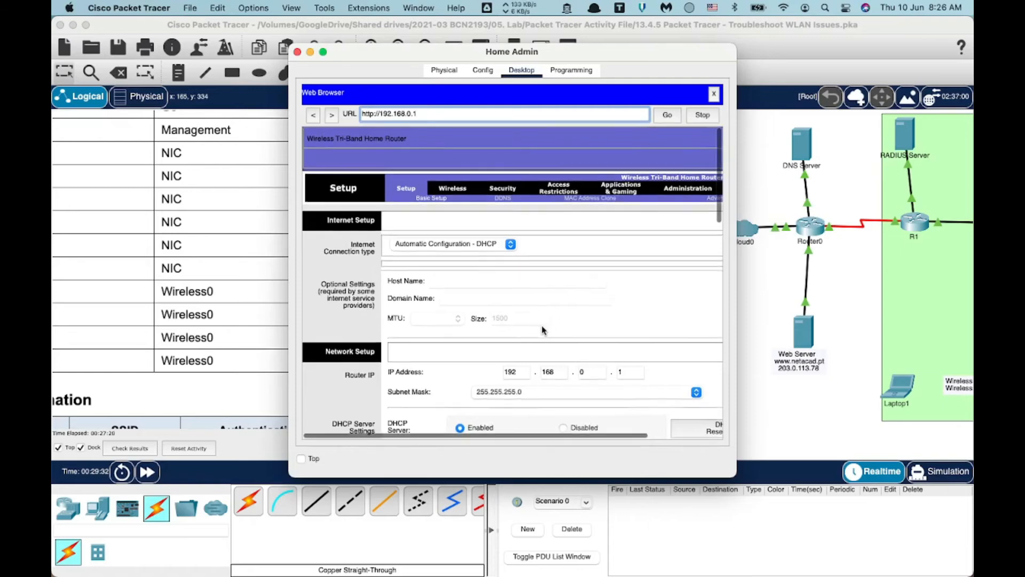
Change the DHCP Static DNS 1 from 10.100.100.250 to 10.100.100.254 and save the router settings.
scroll(543, 330, "down", 5)
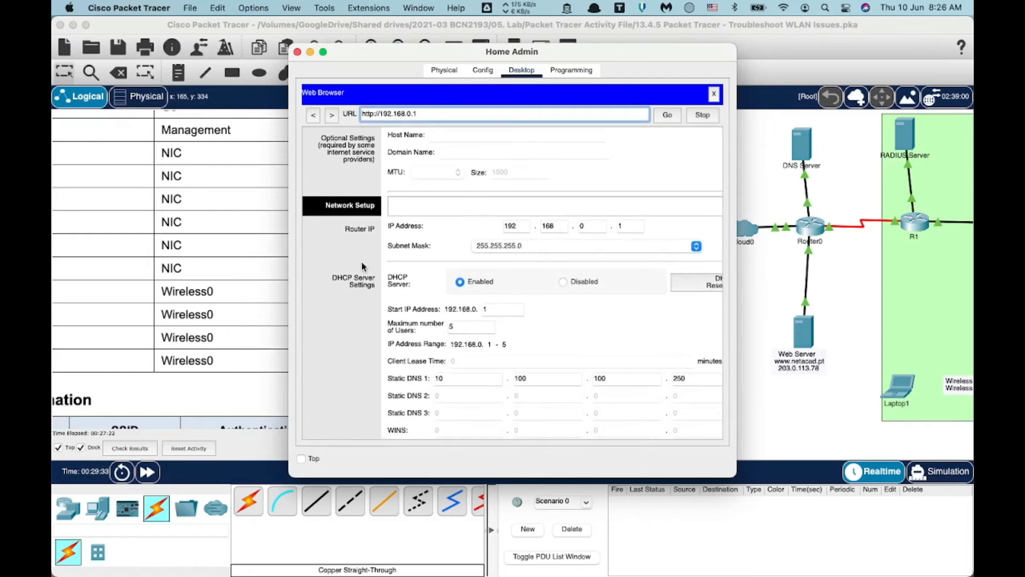
scroll(417, 302, "down", 2)
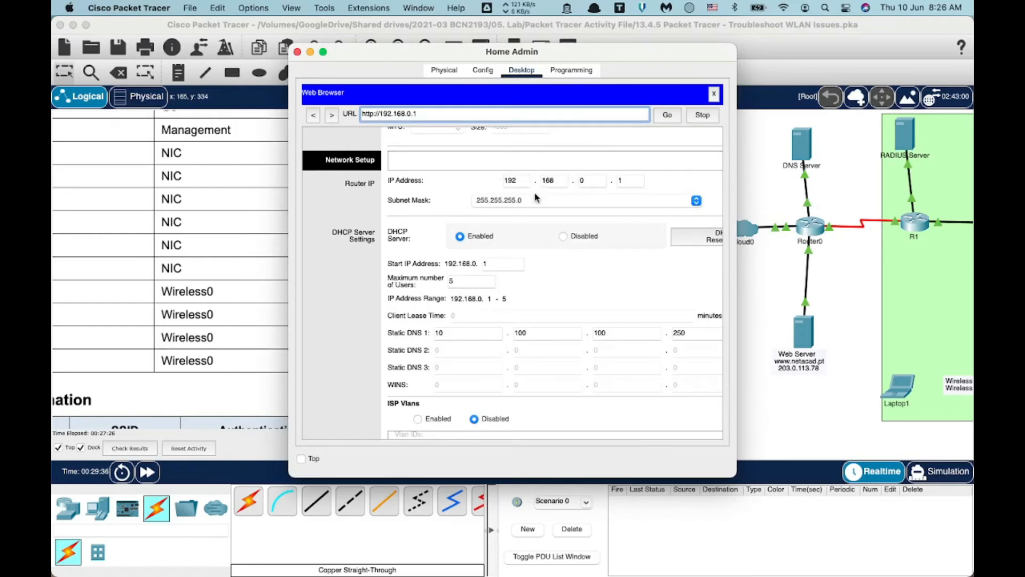
scroll(462, 264, "down", 3)
scroll(462, 321, "right", 2)
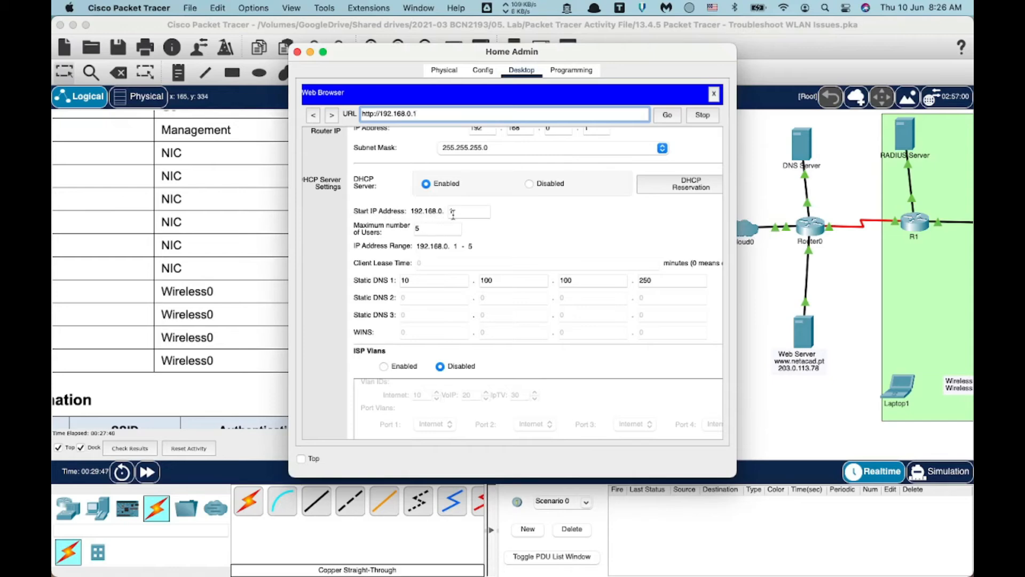
scroll(453, 214, "up", 3)
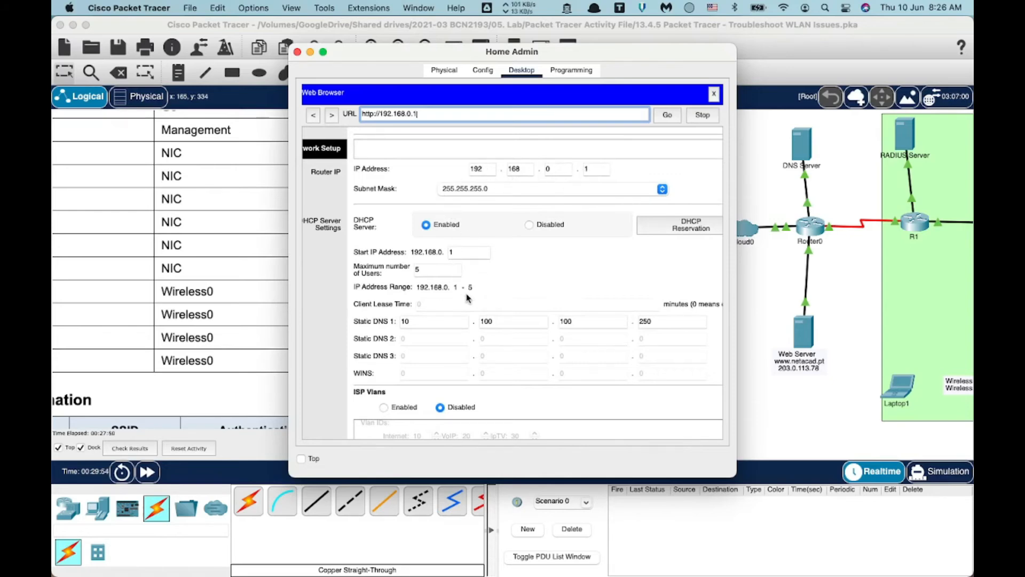
scroll(467, 296, "down", 2)
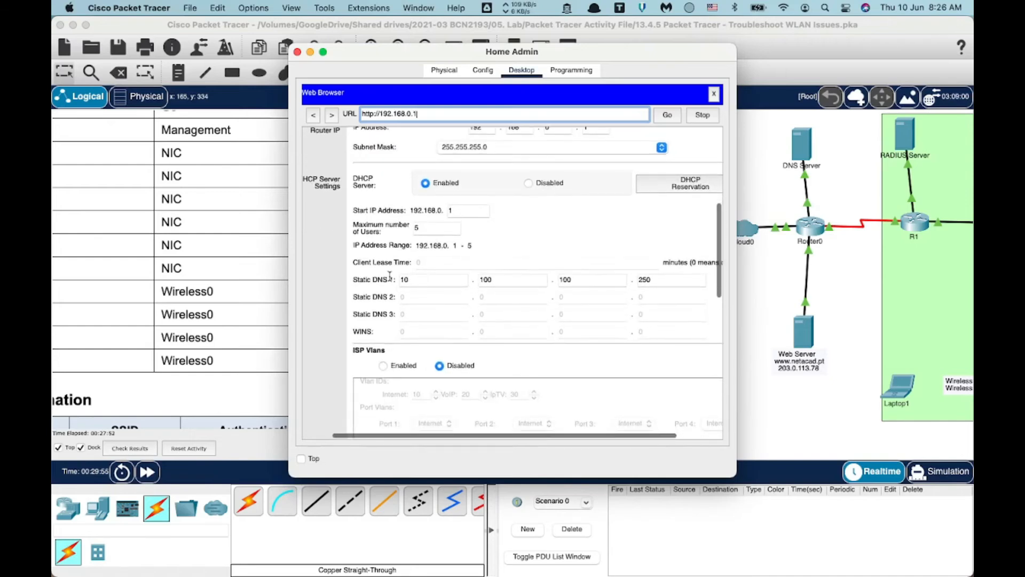
left_click(659, 281)
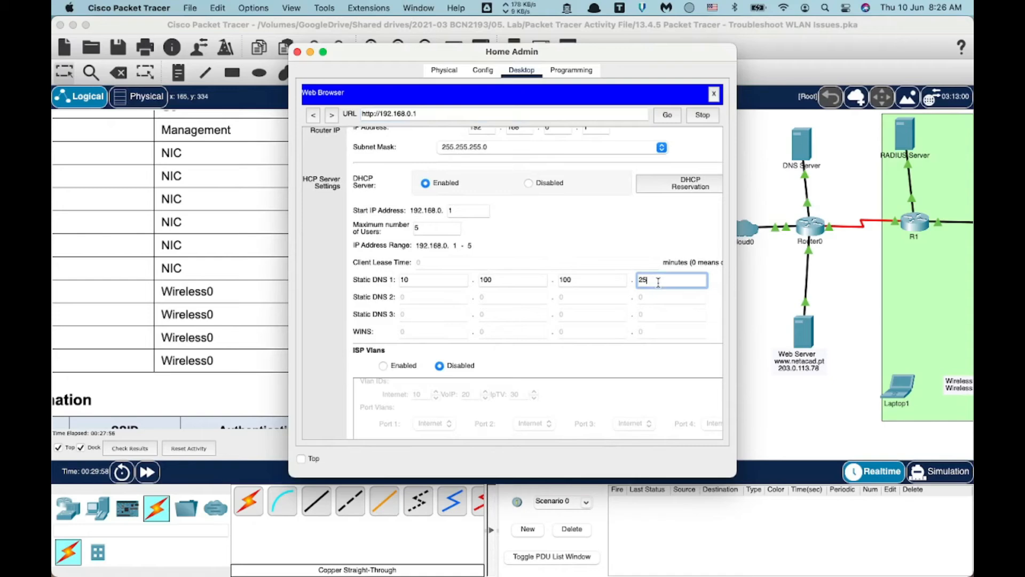
scroll(568, 367, "down", 10)
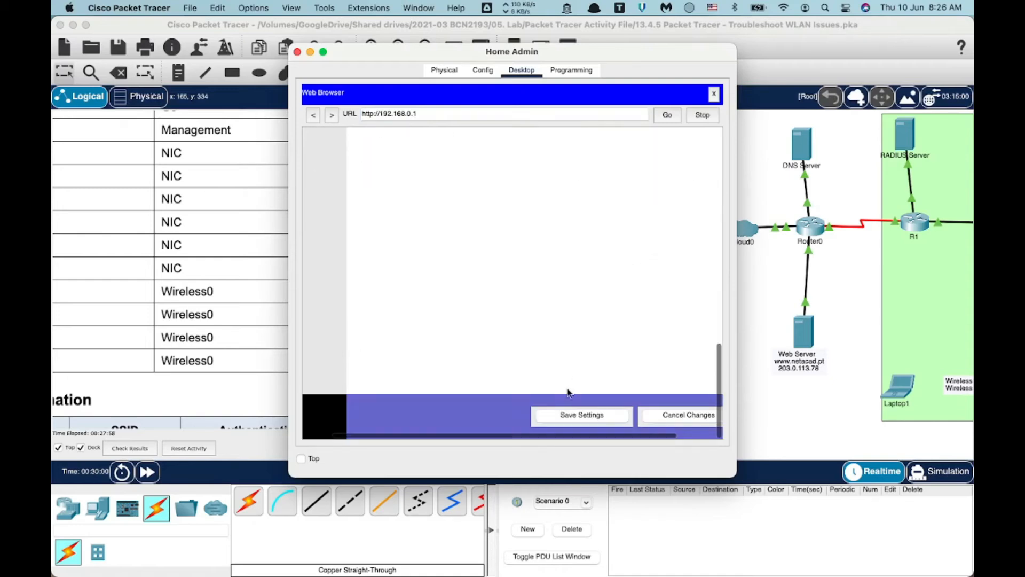
left_click(573, 423)
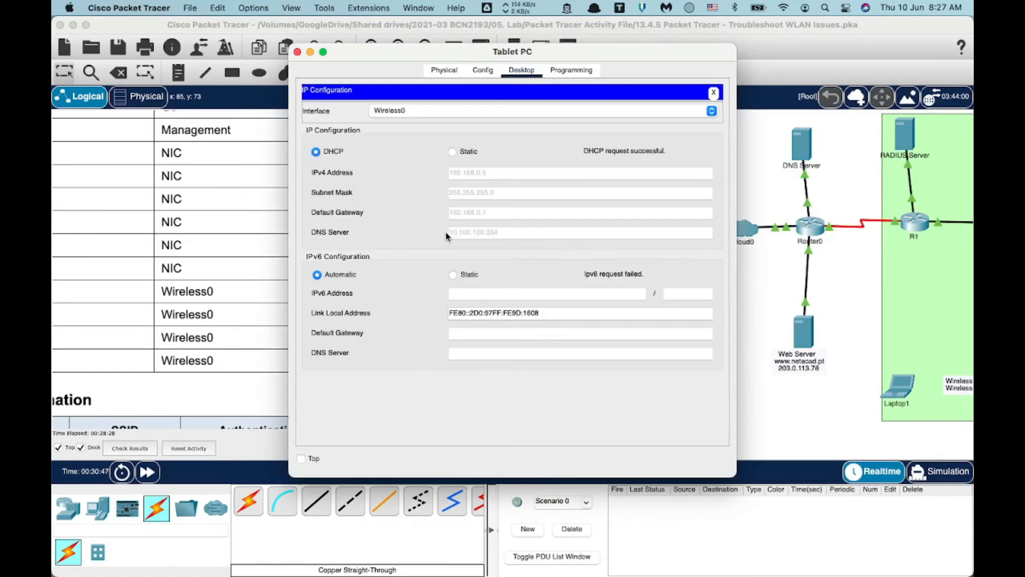
Check the Tablet PC's IP Configuration for DHCP address 192.168.0.5 and DNS 10.100.100.254.
left_click(298, 52)
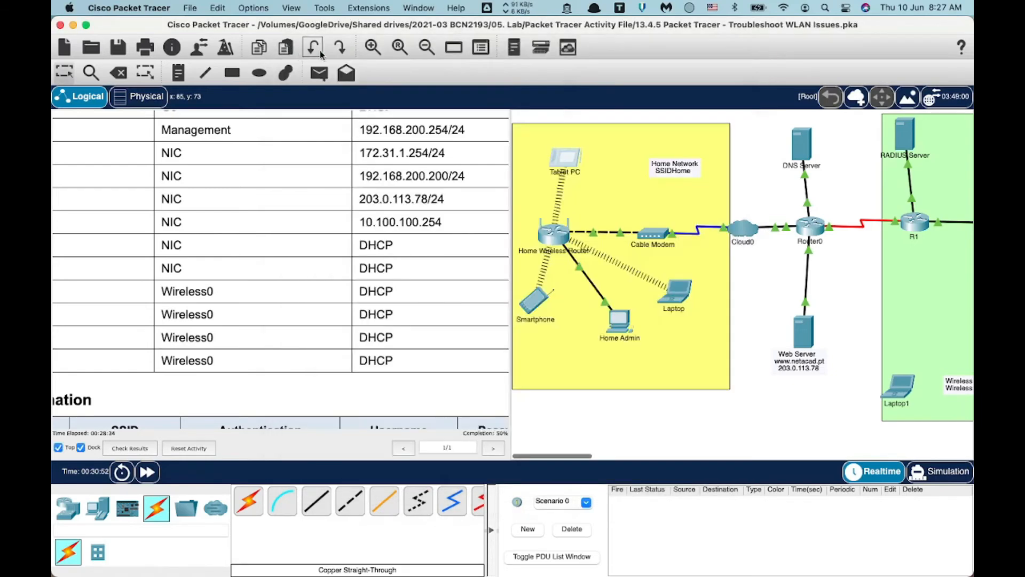
left_click(561, 159)
left_click(343, 114)
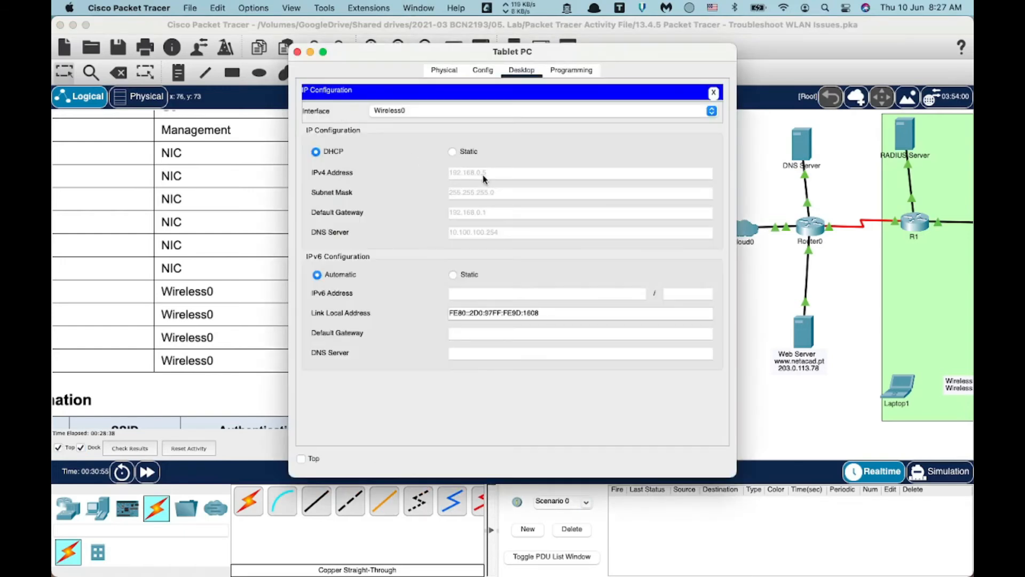
Switch the Laptop's IP configuration from static to DHCP and close its window.
left_click(297, 52)
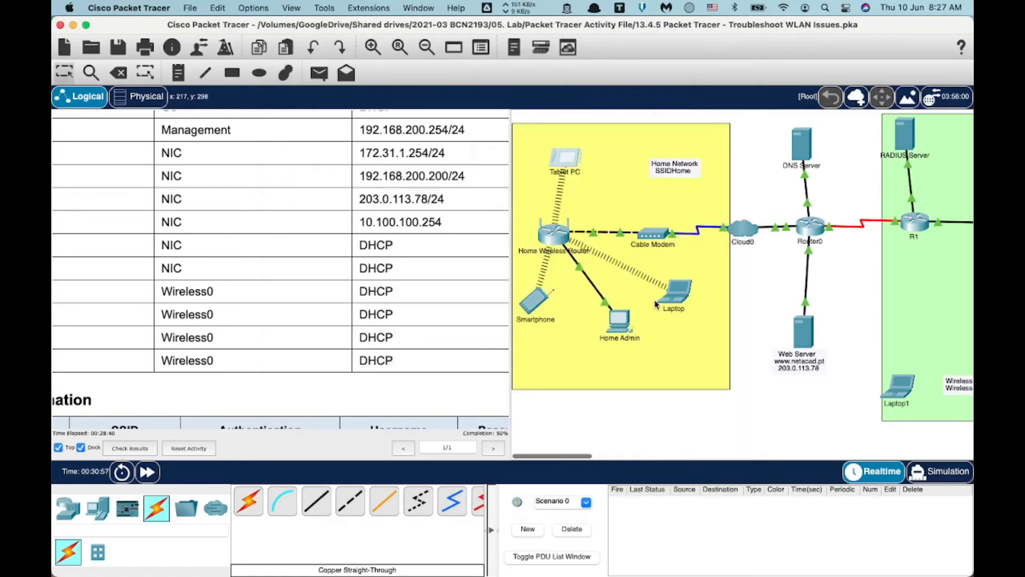
left_click(675, 297)
left_click(343, 114)
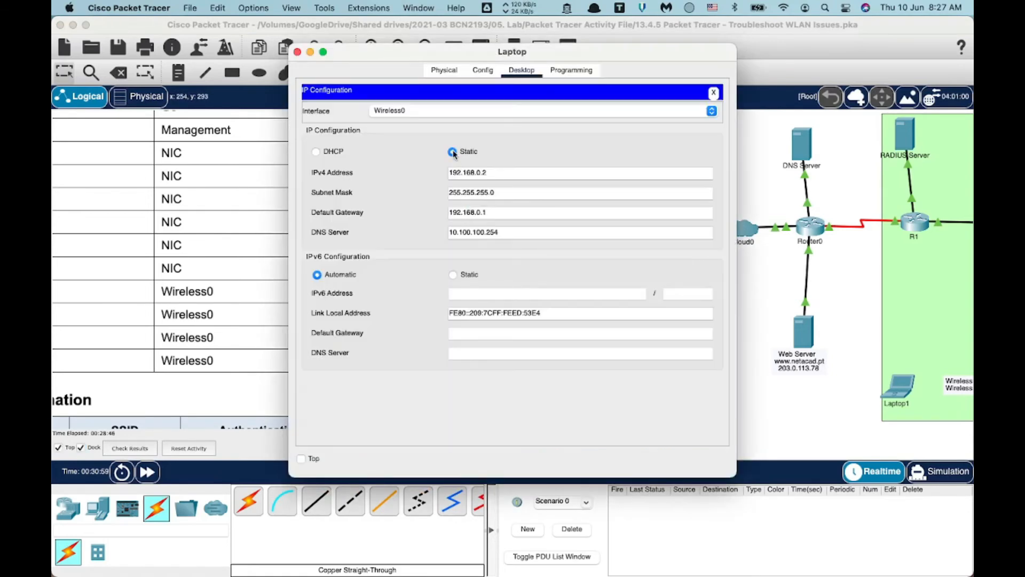
left_click(316, 152)
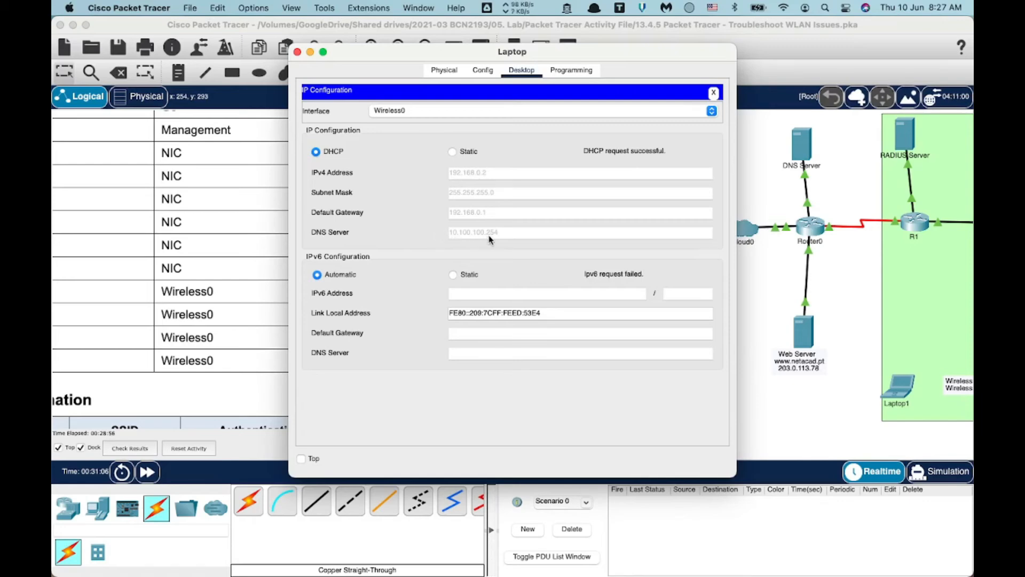
left_click(298, 51)
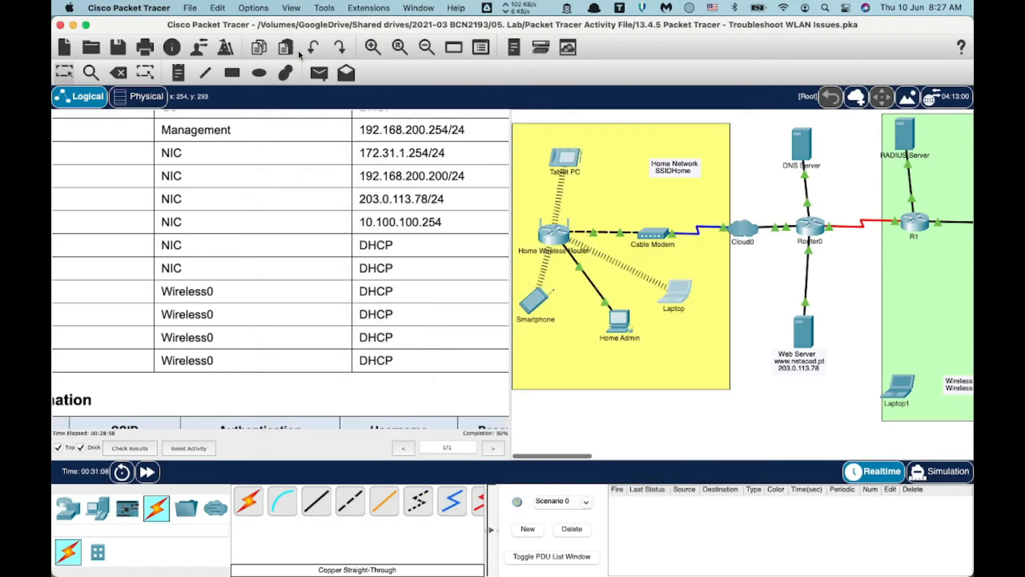
Renew the Smartphone's DHCP lease by toggling Static then DHCP, picking up DNS 10.100.100.254.
left_click(528, 291)
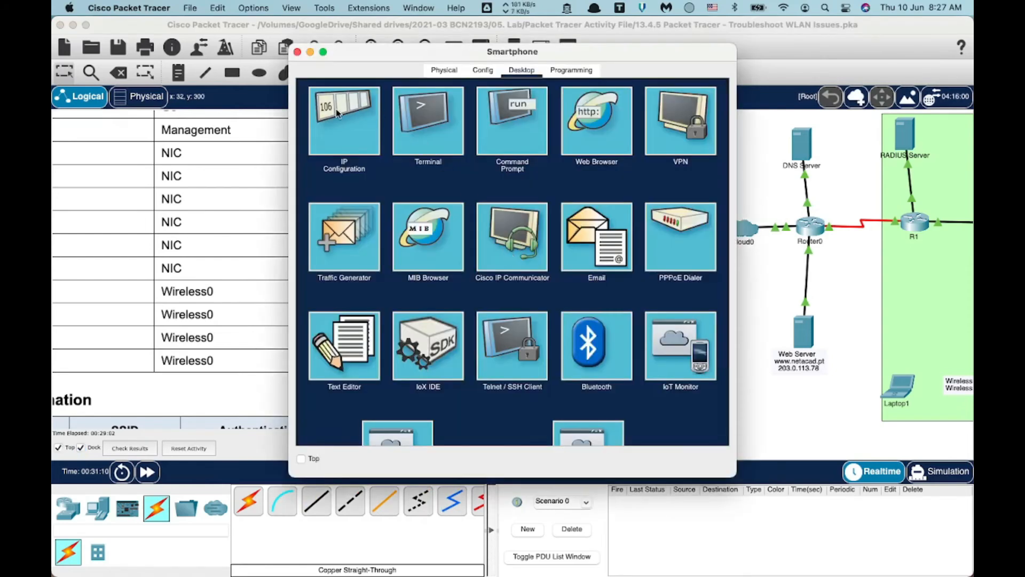
left_click(339, 110)
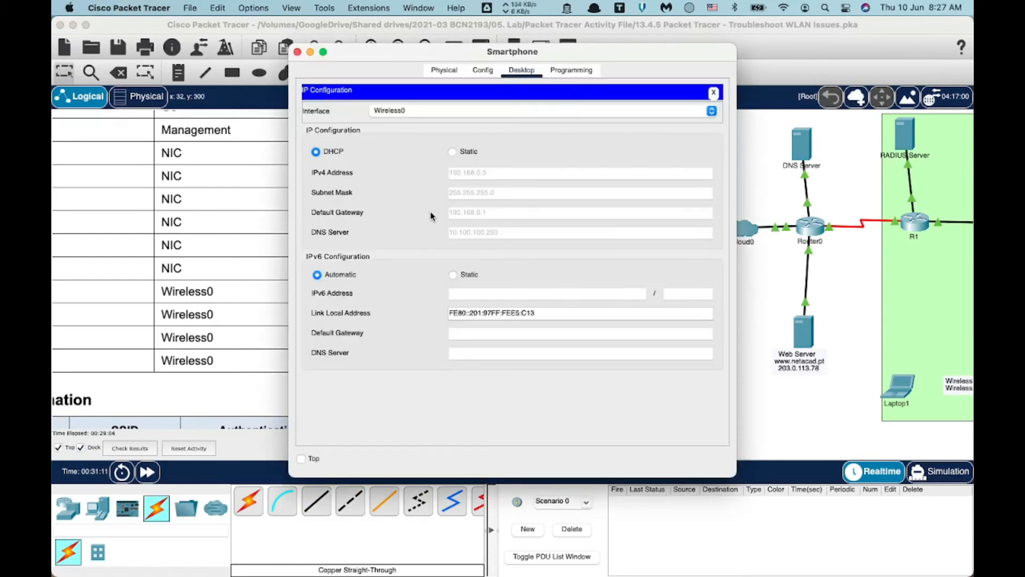
left_click(451, 152)
left_click(316, 152)
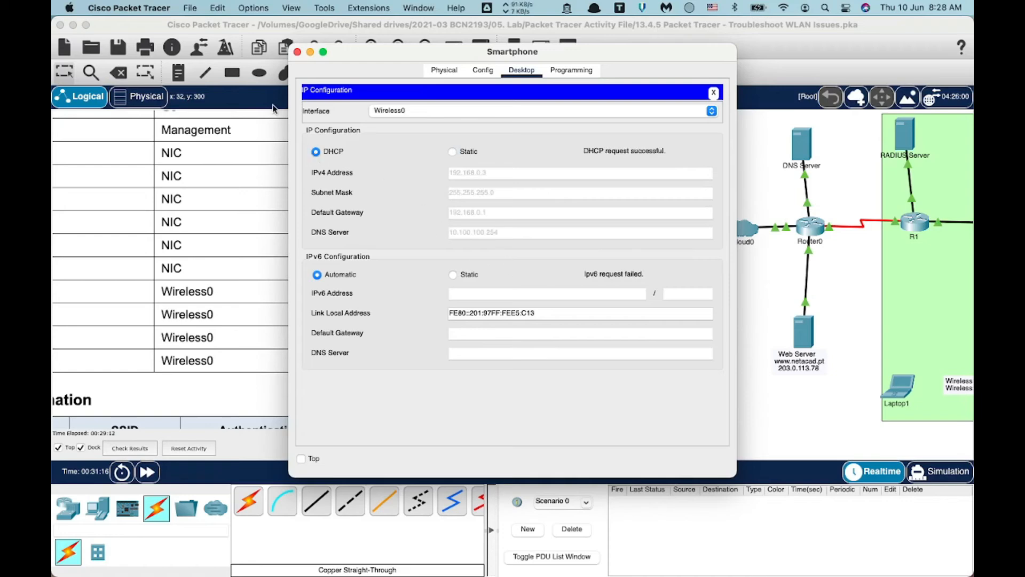
left_click(297, 52)
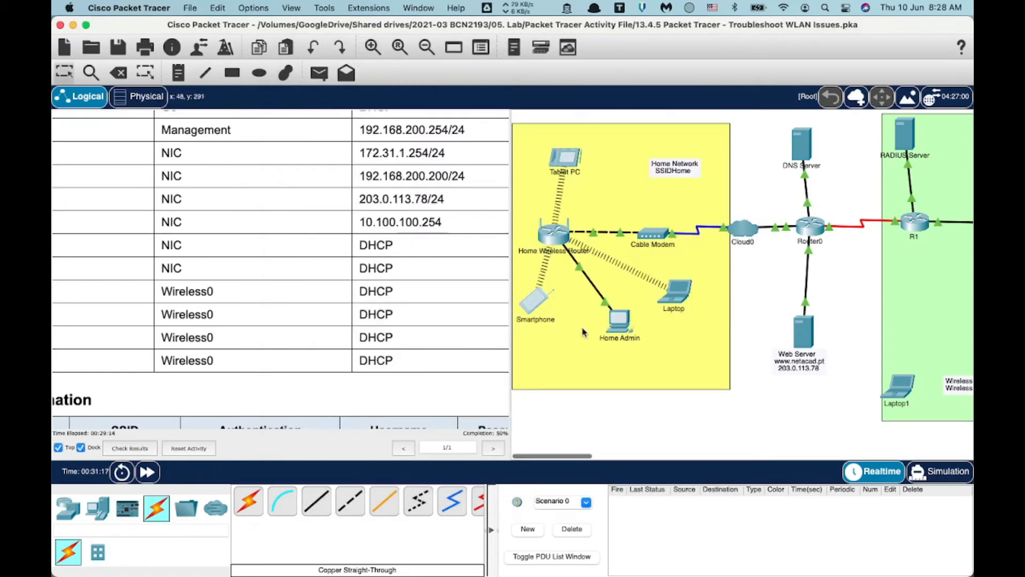
On the Laptop's command prompt, run ipconfig /all and ping DNS server 10.100.100.254.
left_click(678, 296)
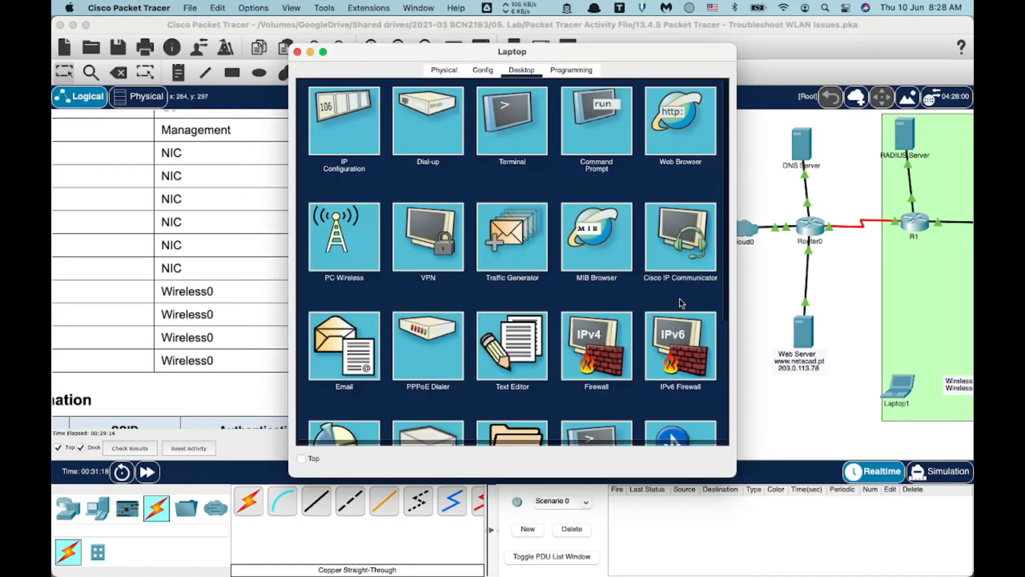
left_click(597, 111)
scroll(481, 273, "down", 10)
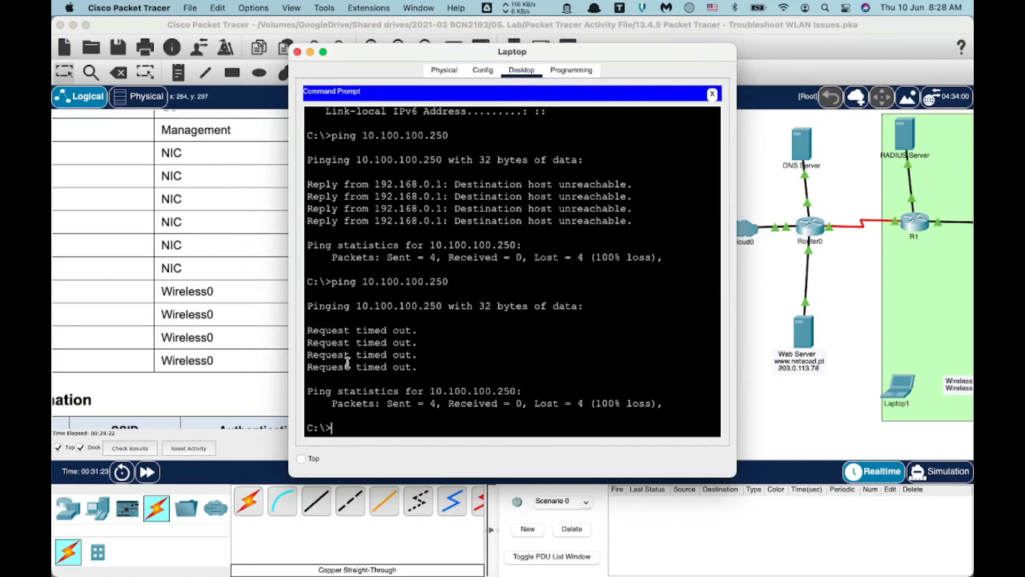
type("ipconfig /all")
key("Return")
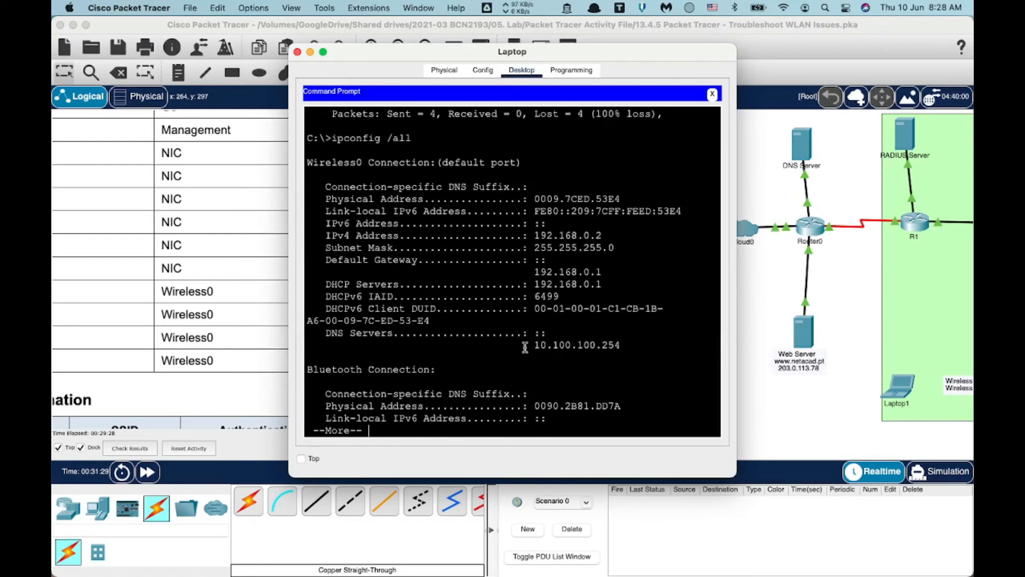
key("space")
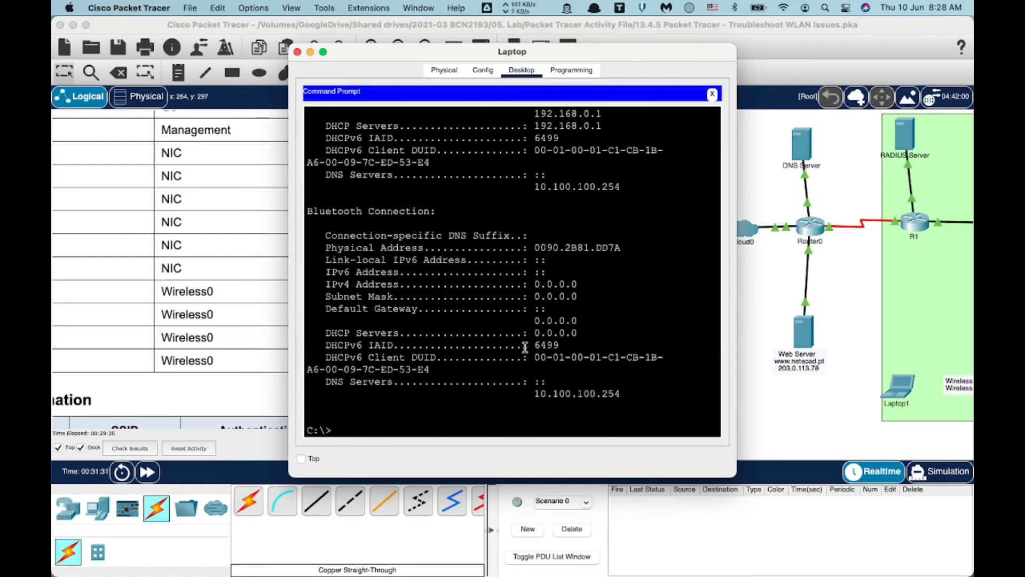
type("ping 10.100.100.")
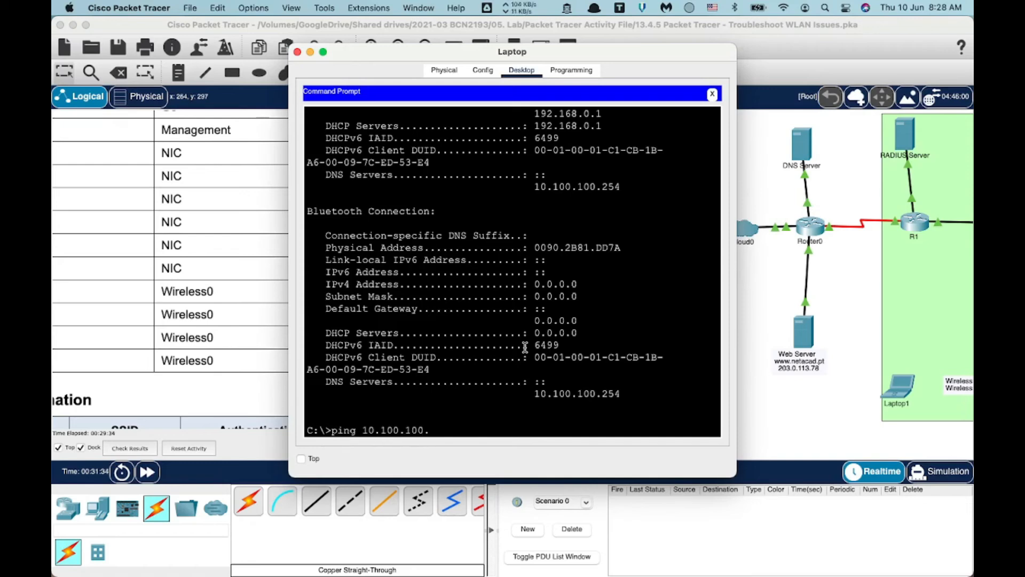
type("254")
key("Return")
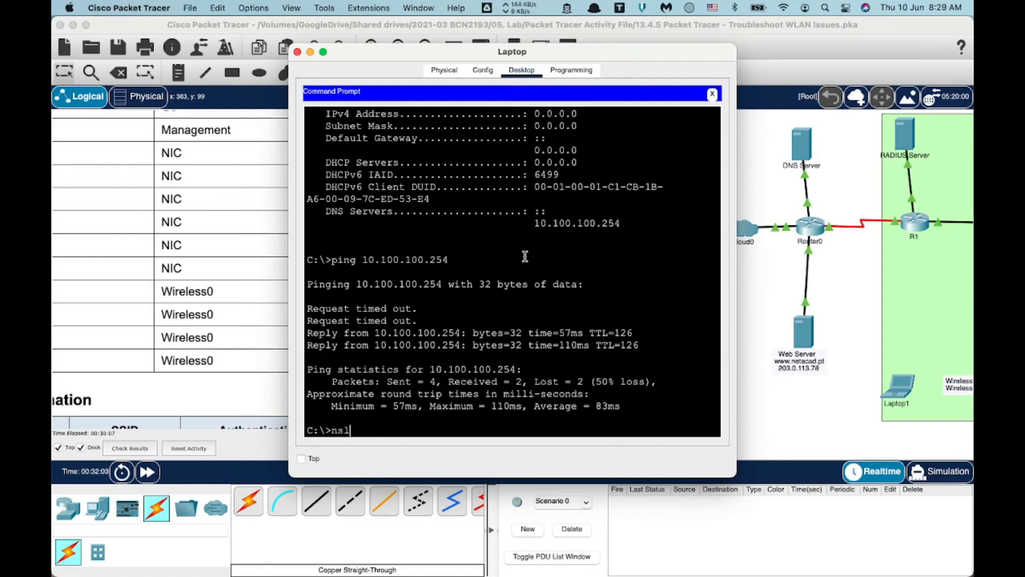
type("ookup")
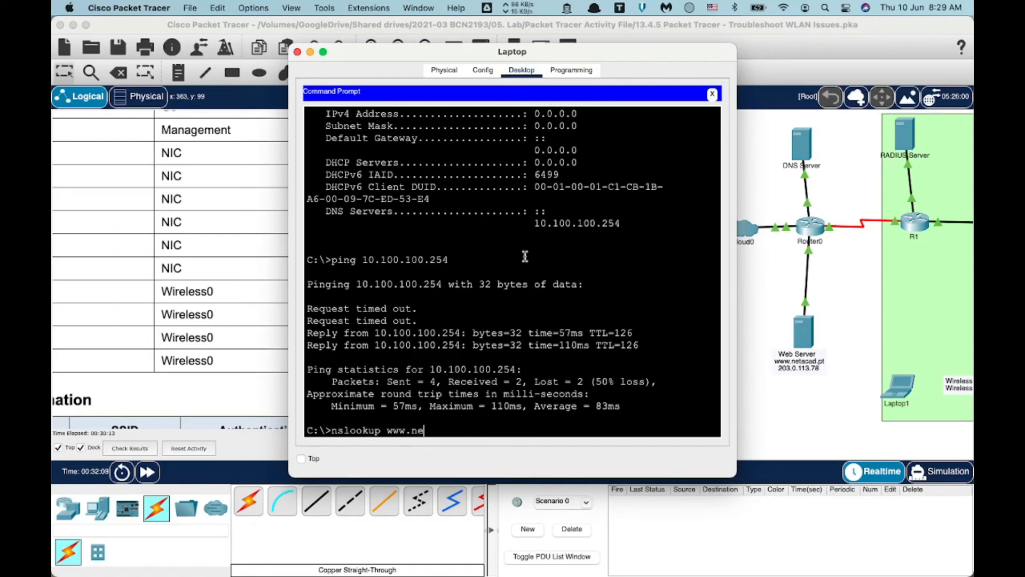
type("www.netacad.pt")
key("Return")
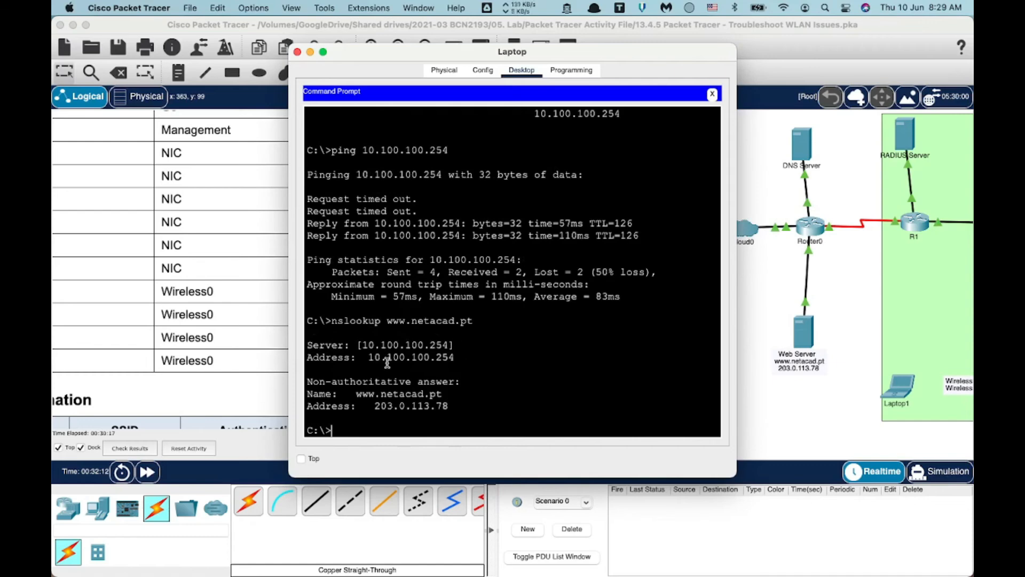
left_click_drag(434, 54, 293, 40)
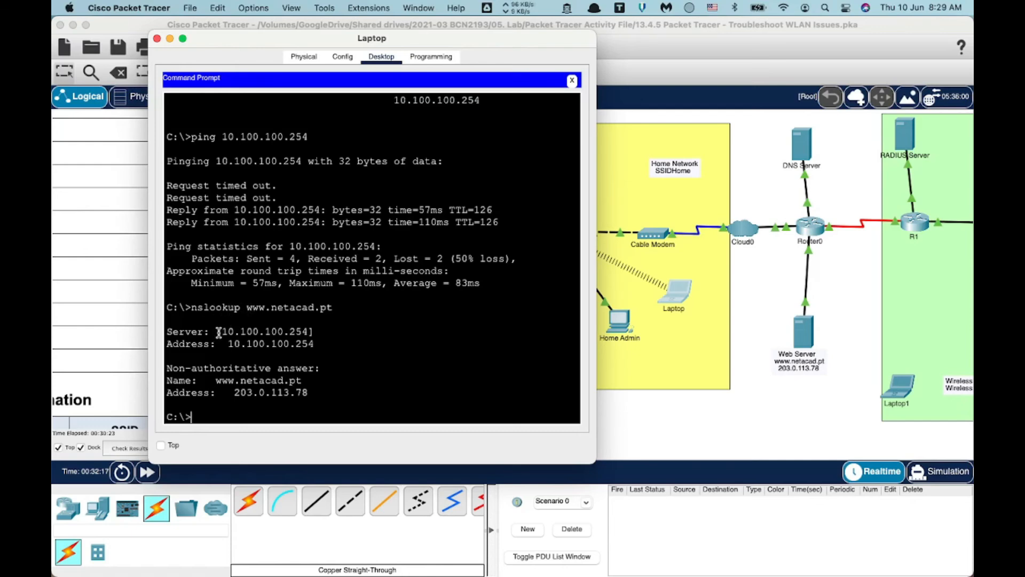
left_click_drag(221, 332, 310, 331)
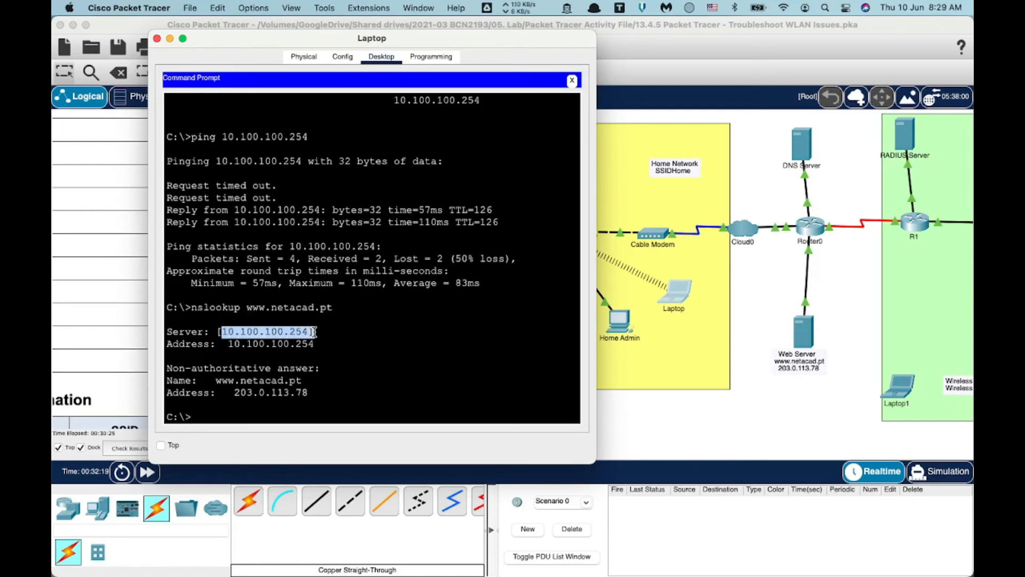
left_click(316, 332)
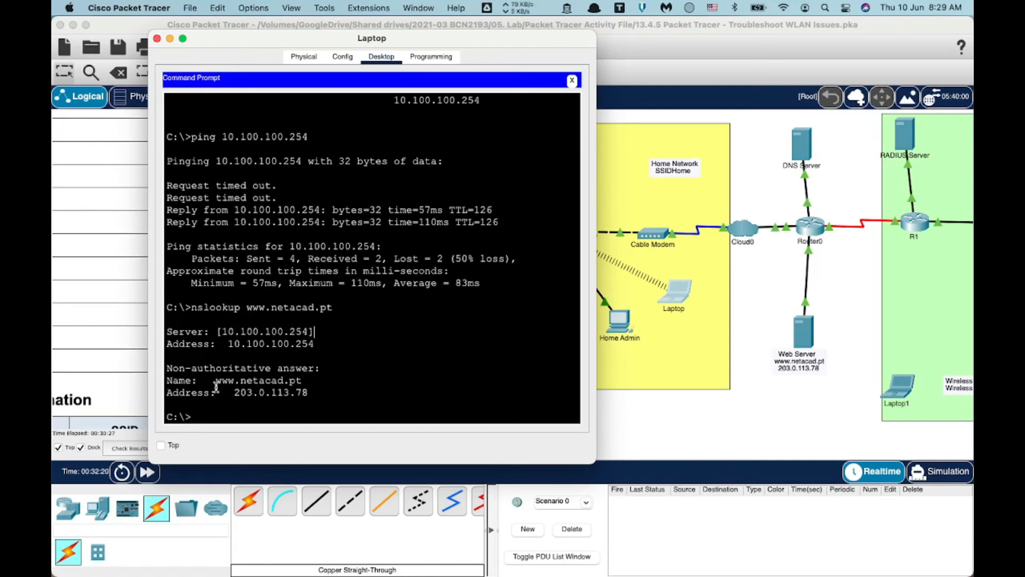
left_click_drag(233, 393, 311, 393)
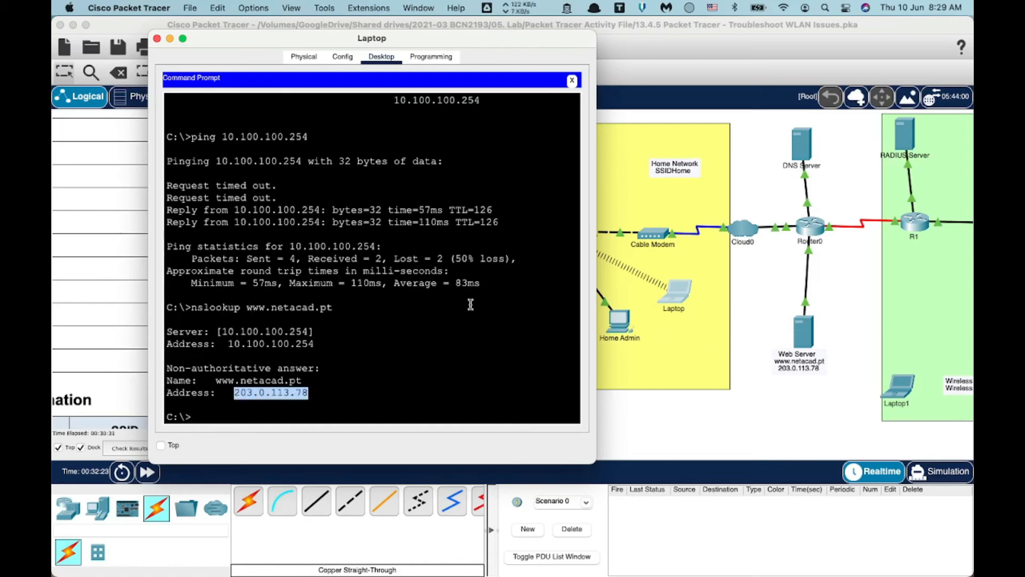
left_click(253, 402)
type("pi")
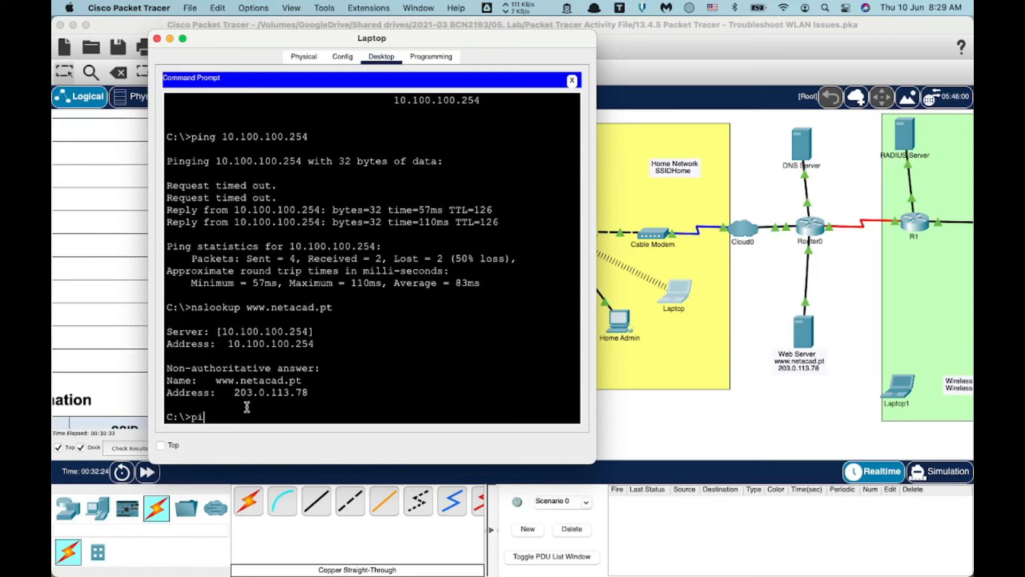
type("ng www.netacad.pt")
key("Return")
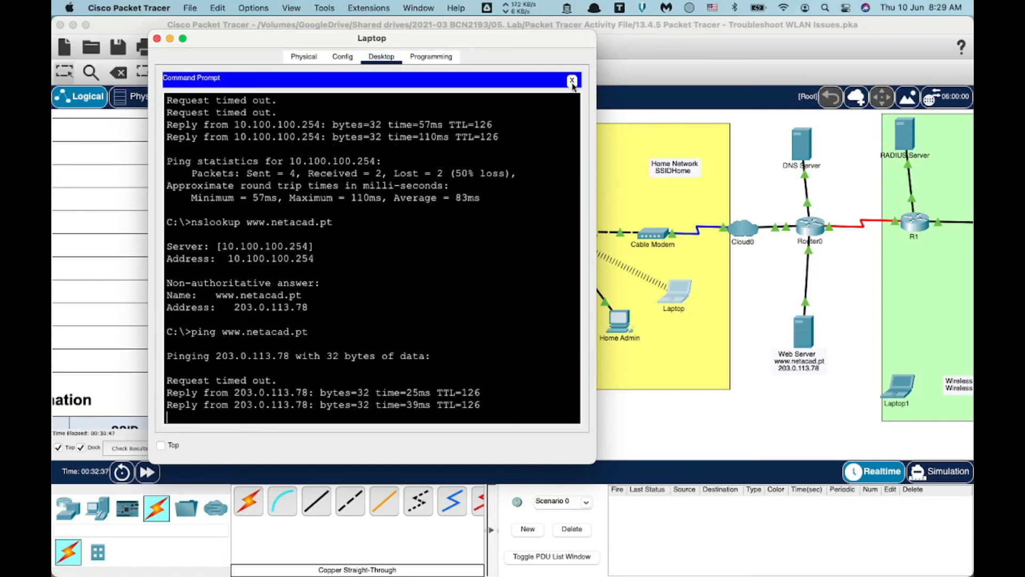
left_click(571, 81)
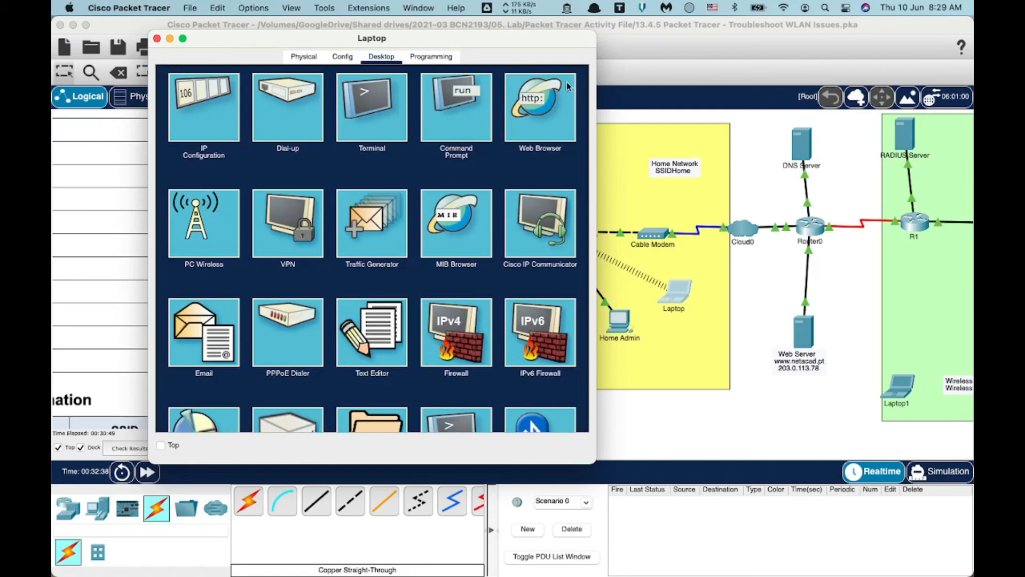
left_click(538, 104)
left_click(353, 100)
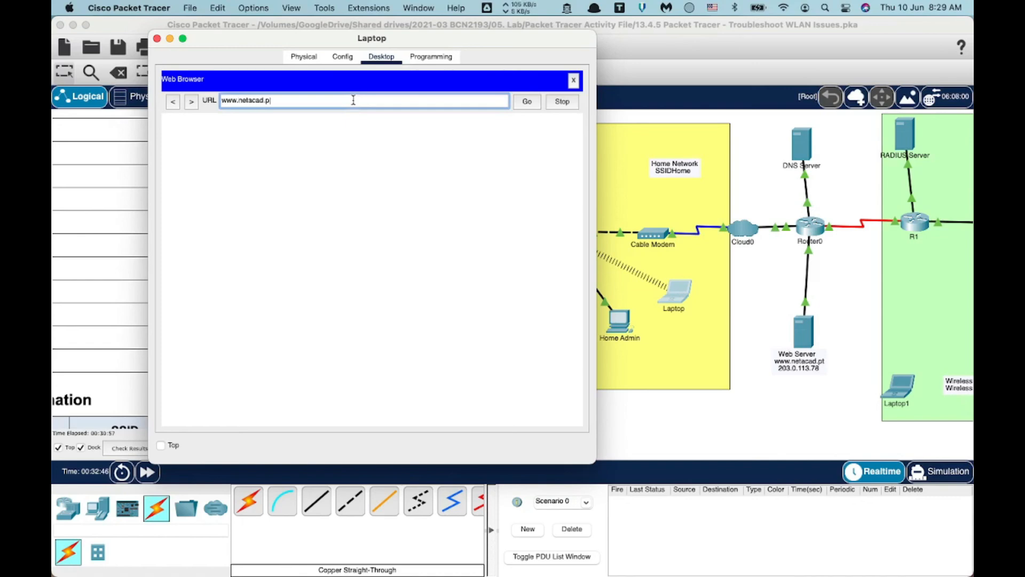
left_click(528, 102)
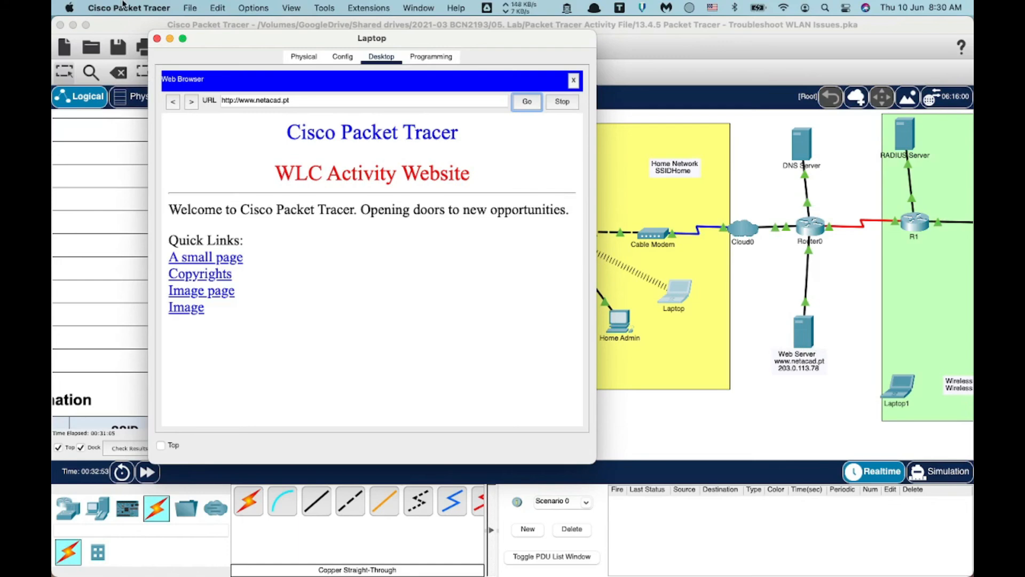
left_click(157, 39)
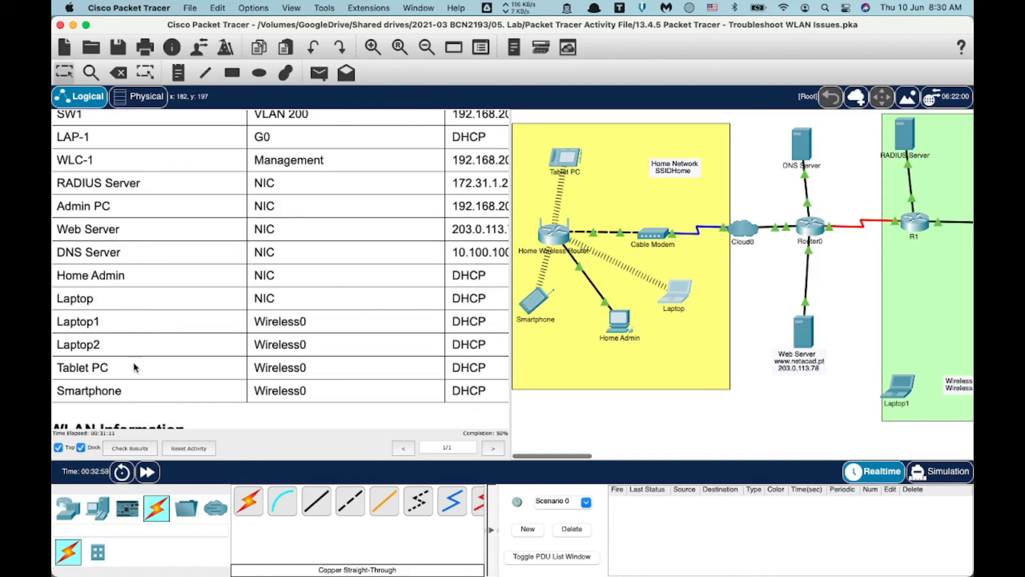
Scroll the instructions pane down to the empty issues table and Part 2: Fix Issues.
scroll(140, 391, "right", 5)
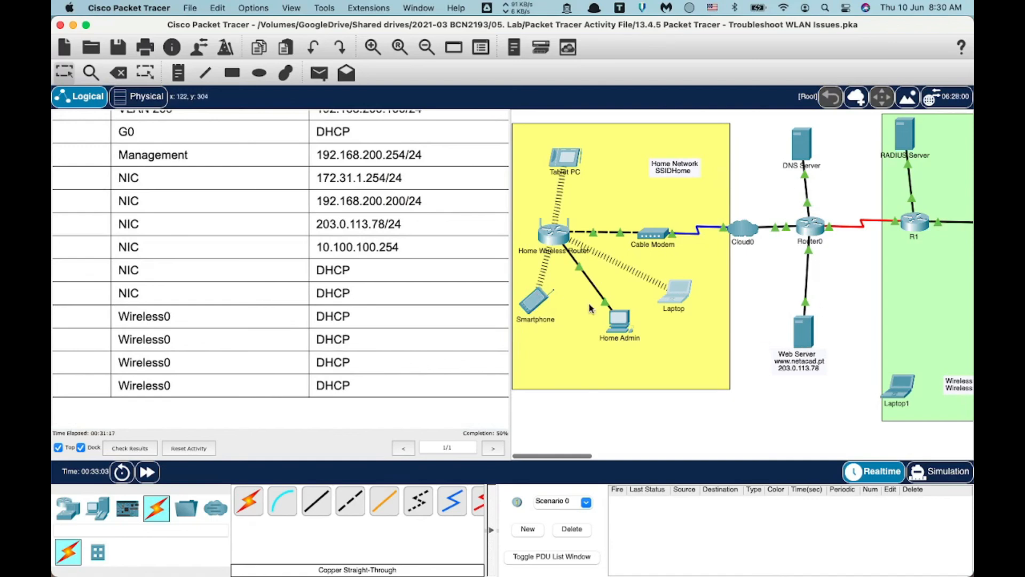
scroll(434, 259, "left", 5)
scroll(433, 259, "up", 15)
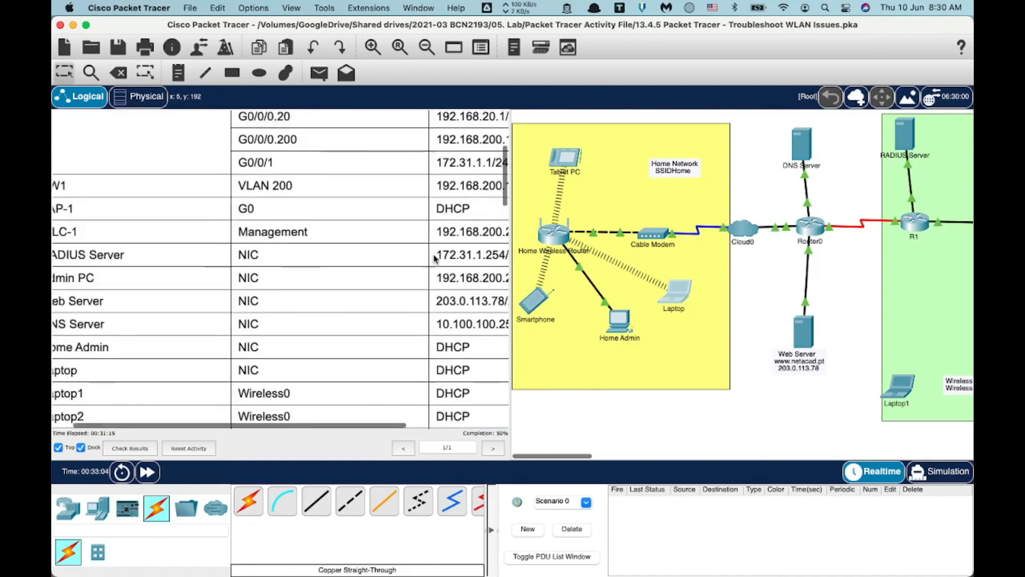
scroll(357, 304, "down", 3)
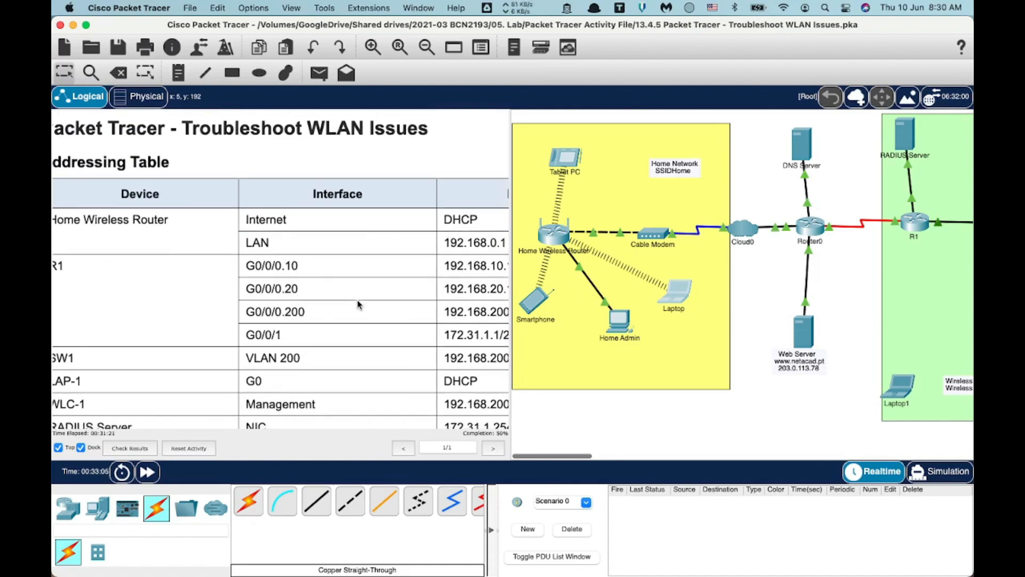
scroll(358, 303, "right", 2)
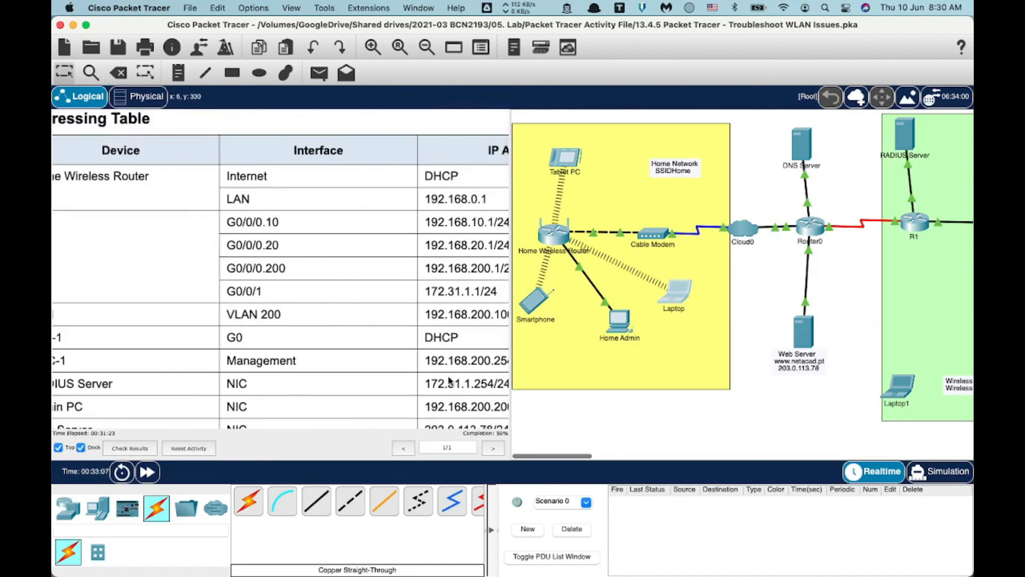
scroll(357, 358, "down", 15)
scroll(357, 358, "left", 2)
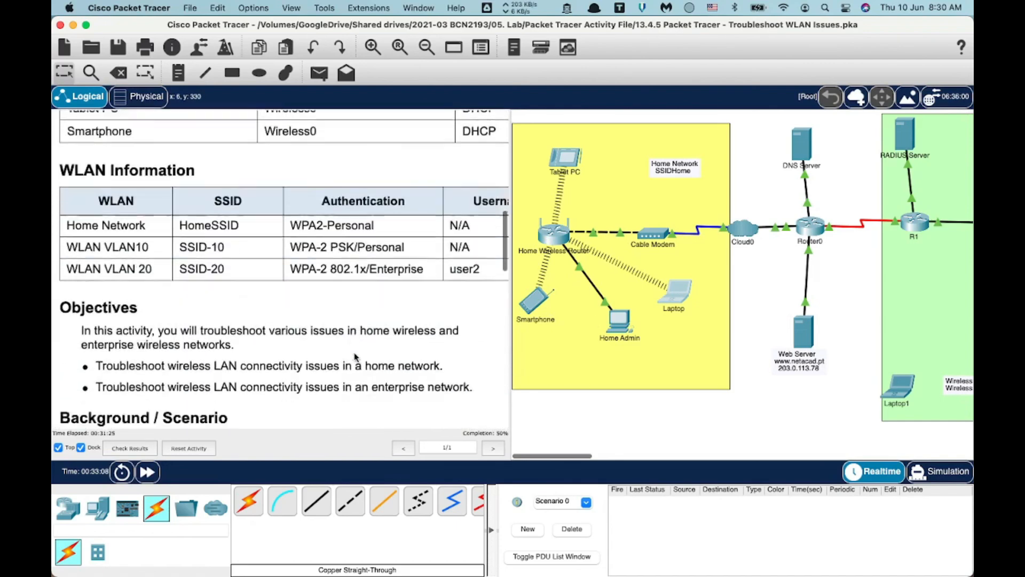
scroll(357, 358, "down", 20)
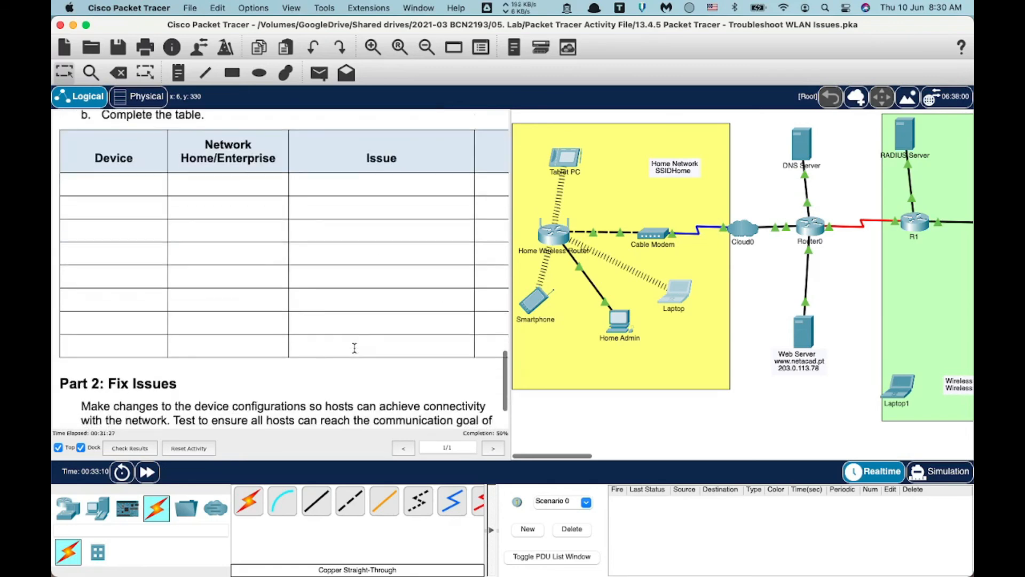
scroll(355, 348, "up", 1)
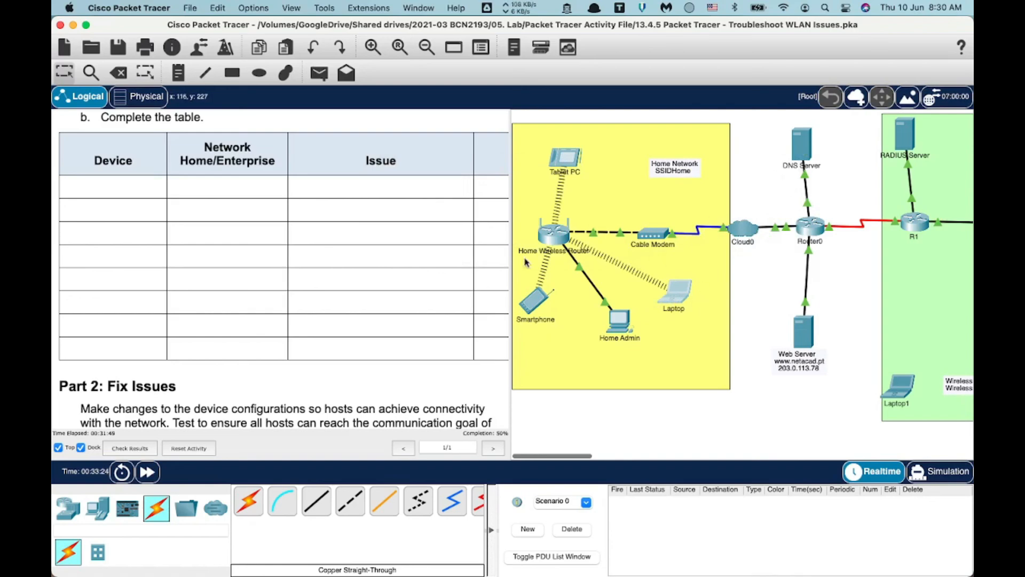
Check the Home Wireless Router's ports, then pan right to the XYZ Corporation enterprise network.
scroll(339, 240, "up", 5)
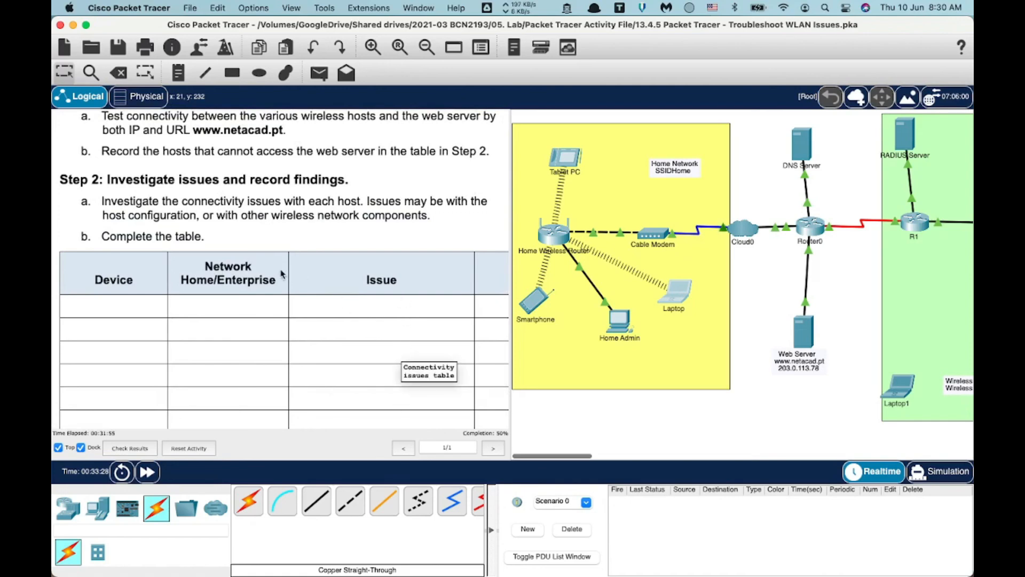
mouse_move(558, 231)
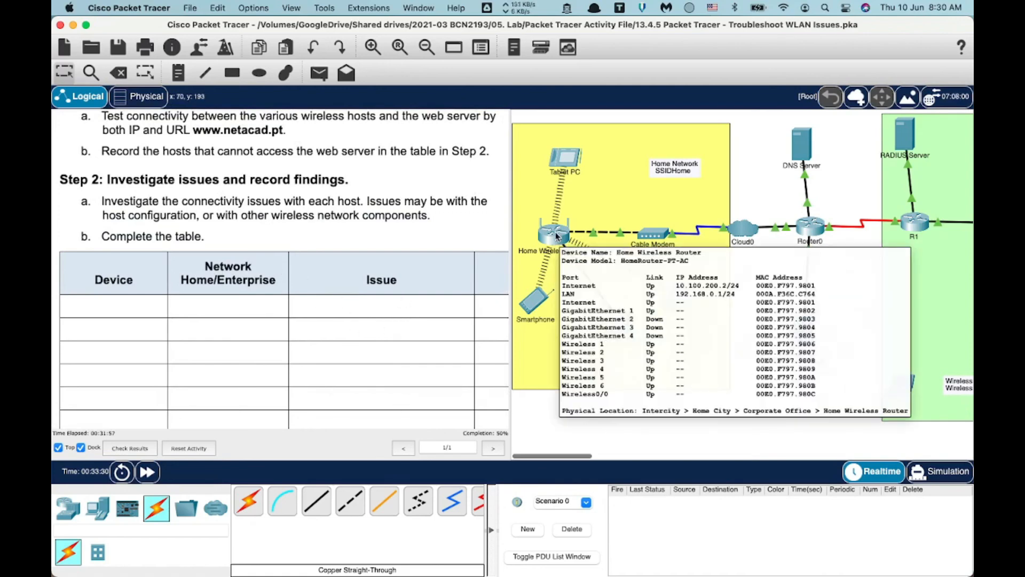
scroll(424, 237, "up", 10)
scroll(424, 237, "up", 3)
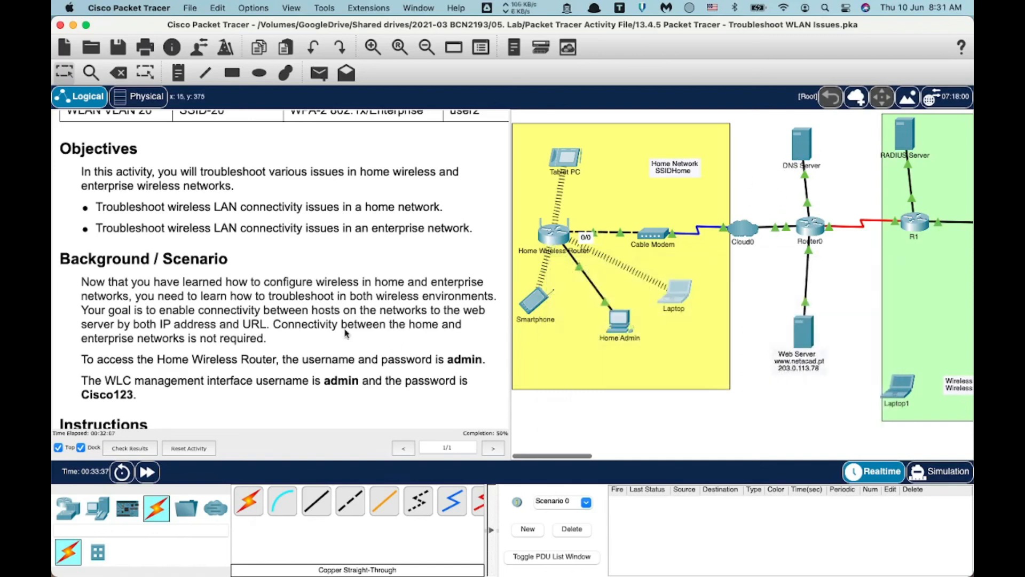
scroll(344, 333, "down", 10)
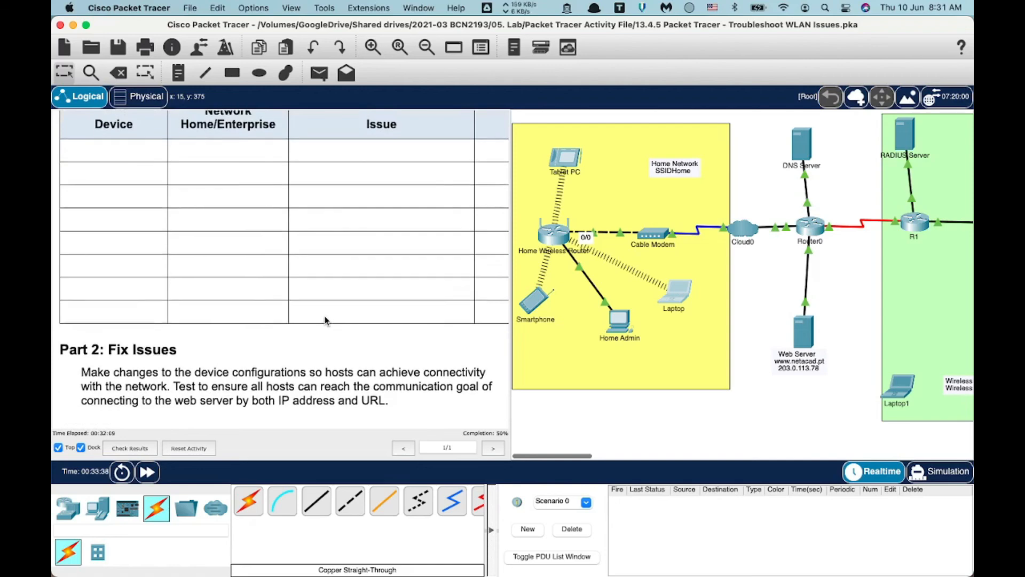
scroll(326, 321, "up", 3)
scroll(681, 304, "right", 5)
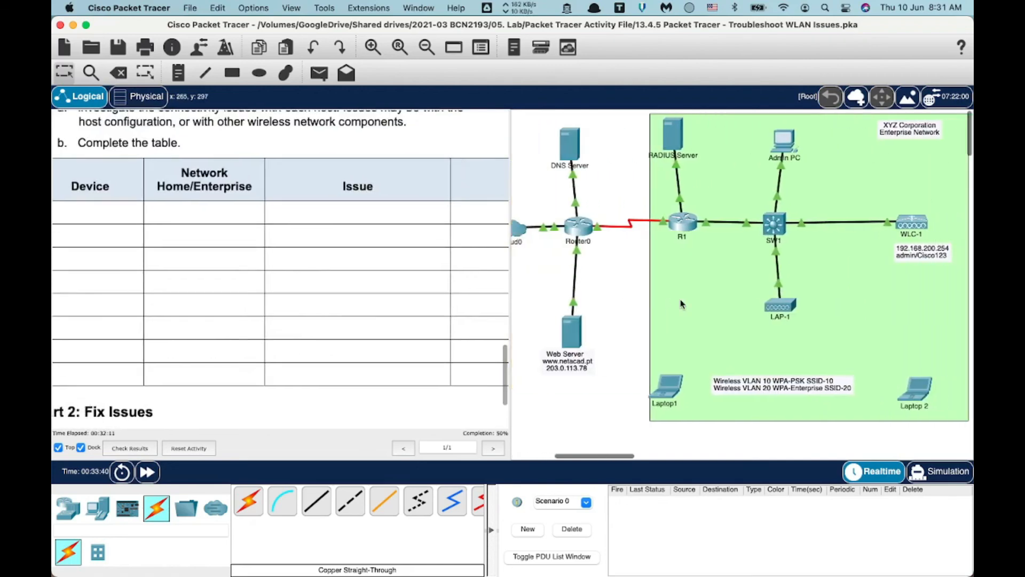
scroll(681, 304, "right", 2)
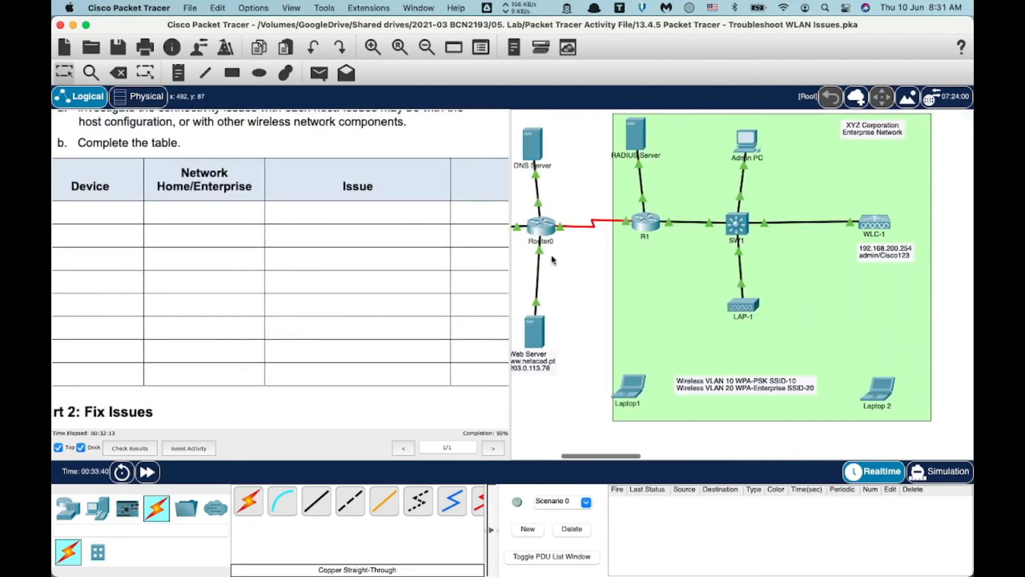